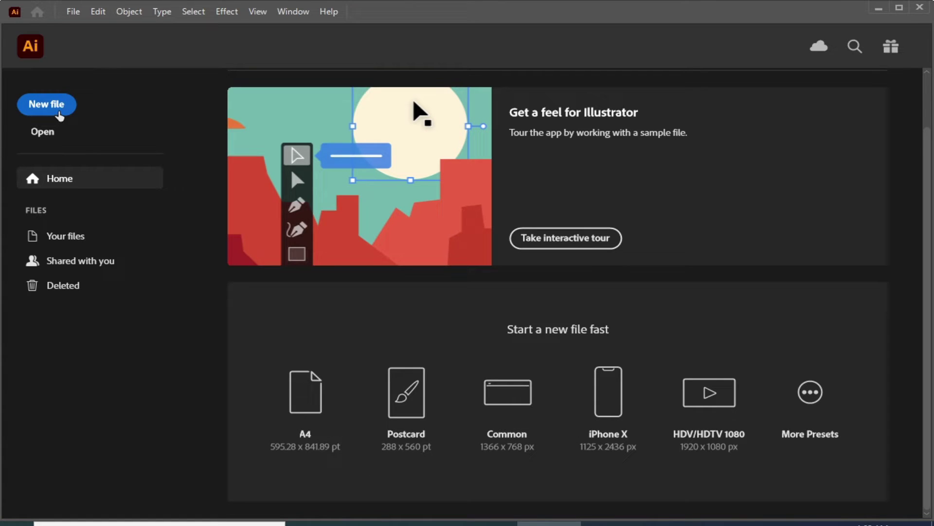
Open New Document and browse Saved, Mobile, Web, Print, Film & Video, ending on Art & Illustration
left_click(57, 109)
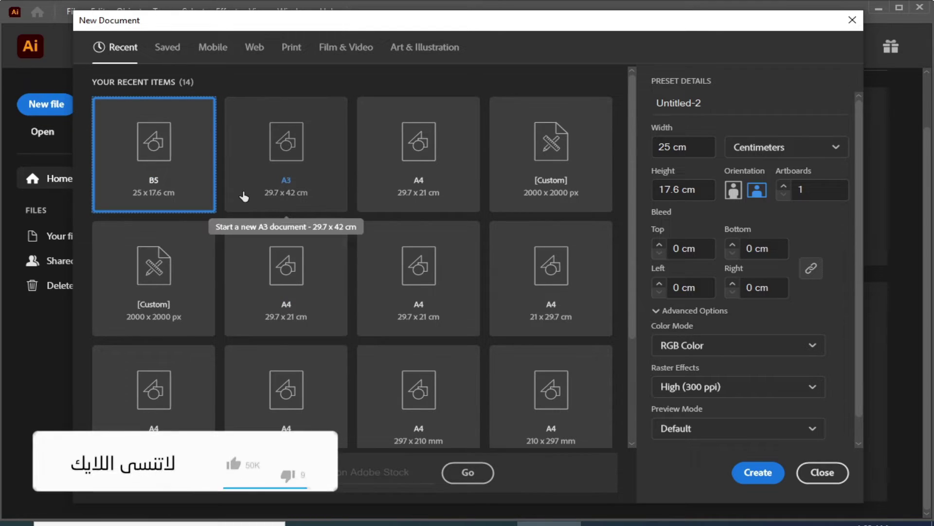
left_click(168, 47)
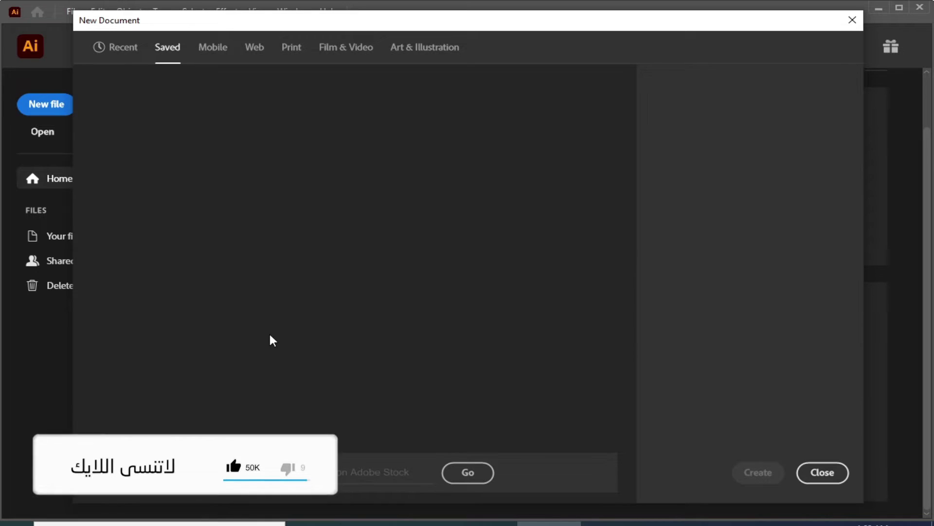
left_click(214, 48)
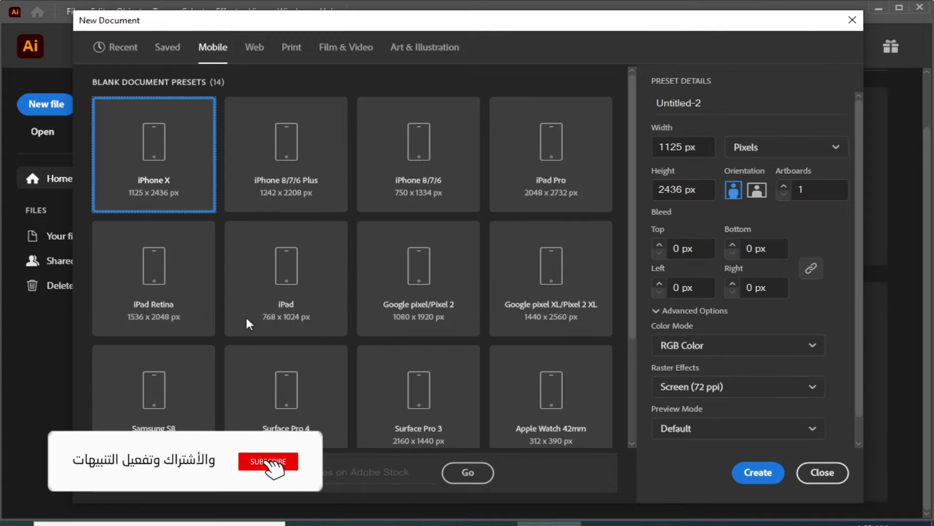
left_click(255, 49)
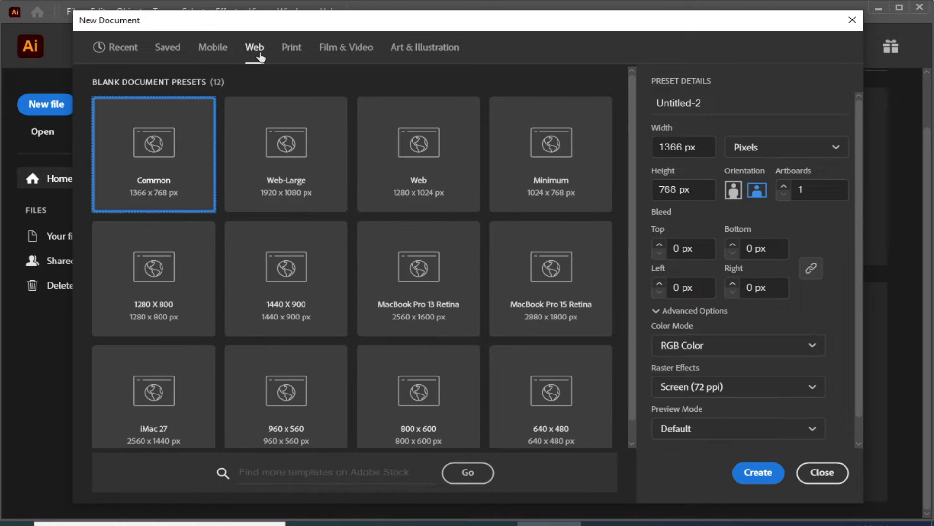
left_click(290, 53)
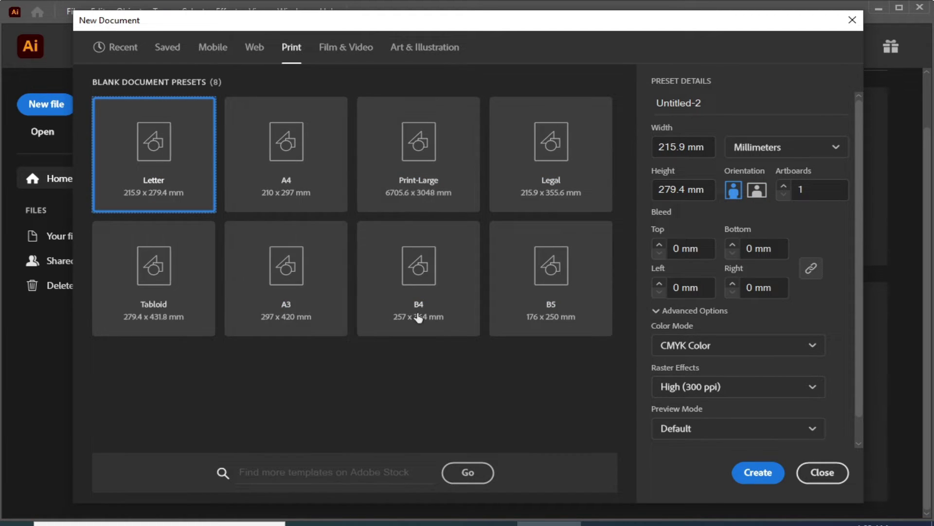
left_click(346, 53)
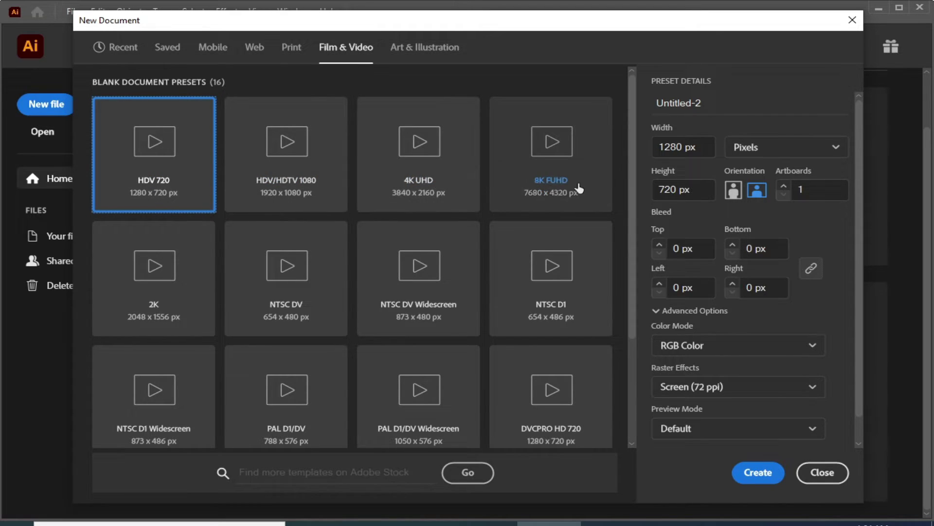
scroll(337, 238, "down", 3)
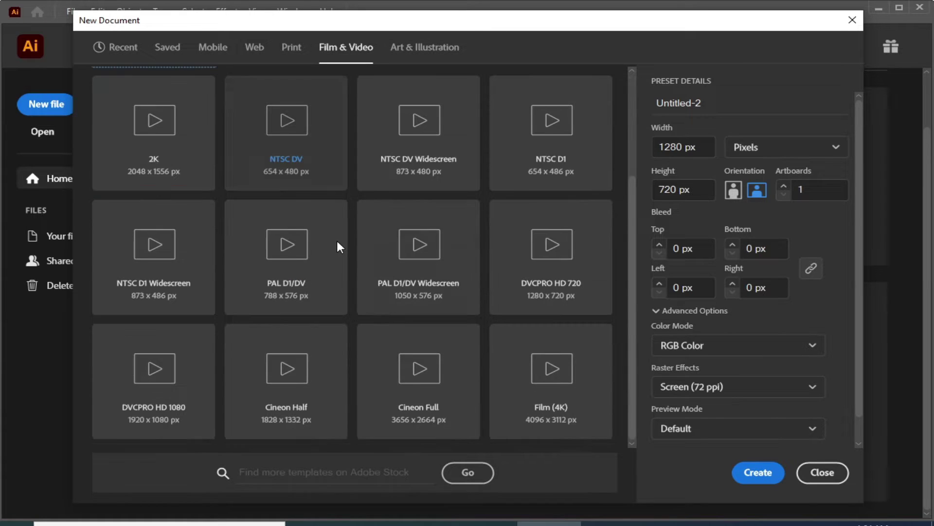
left_click(417, 51)
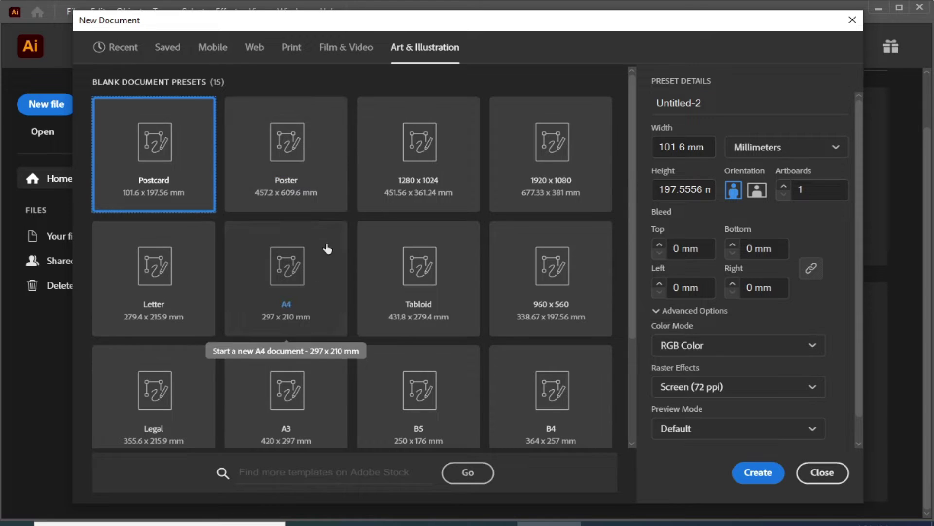
Show the Print presets and try the A4, then B4, page size
left_click(289, 49)
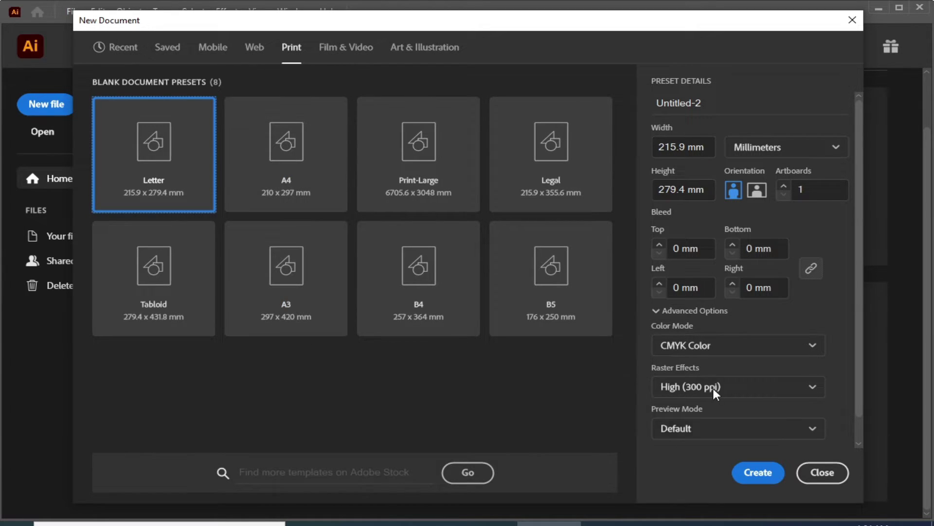
left_click(314, 193)
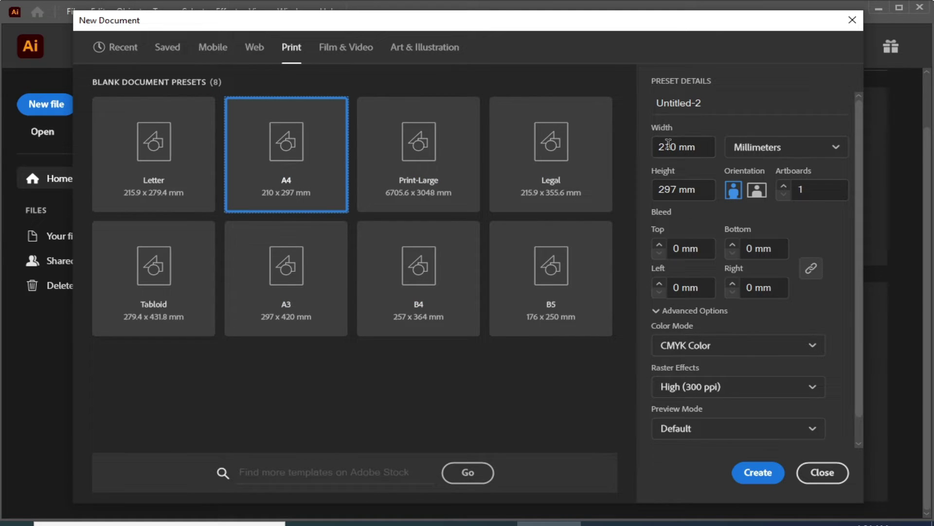
left_click(445, 288)
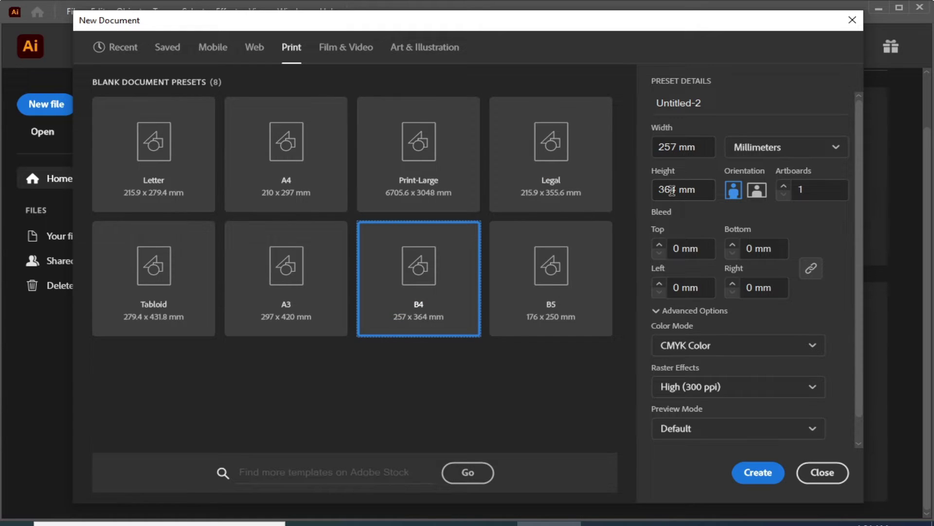
Name the document 'saad', switch units to Centimeters, and return to A4 (210 × 297 mm)
left_click_drag(703, 102, 651, 106)
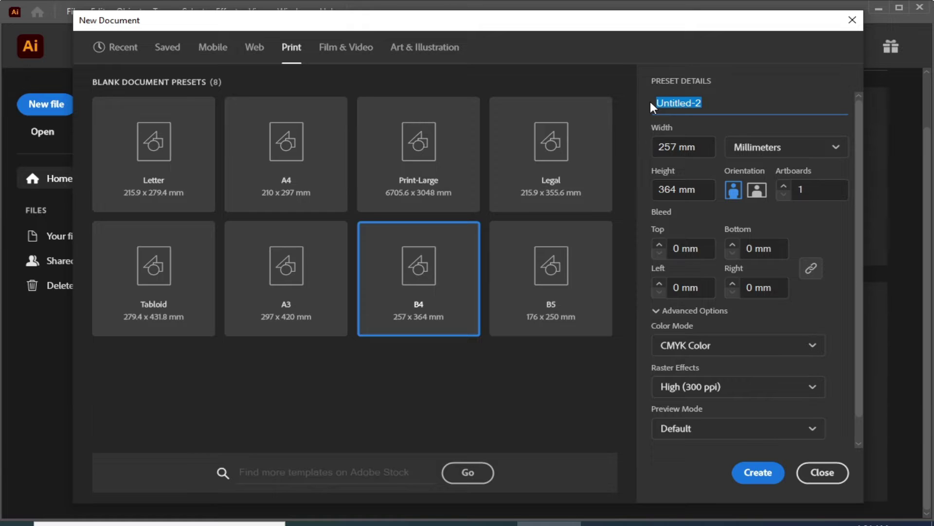
type("saad")
left_click(786, 153)
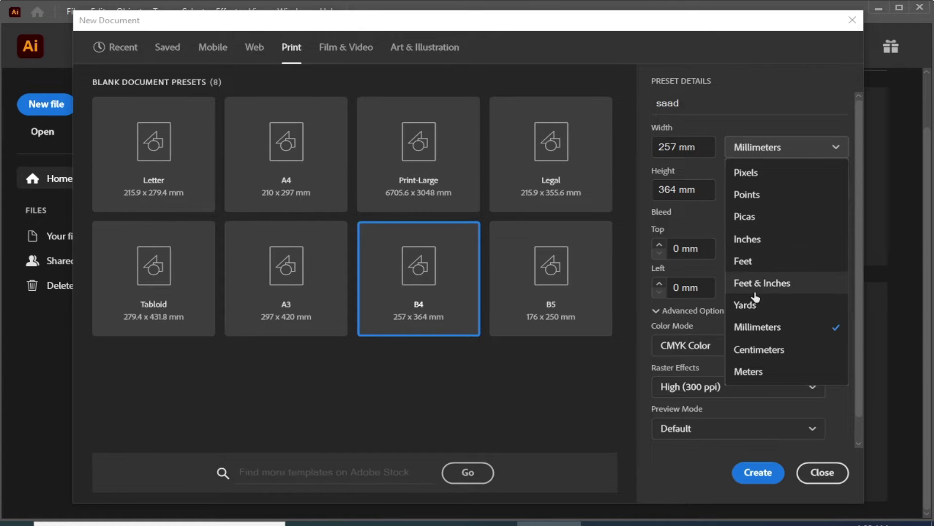
left_click(762, 353)
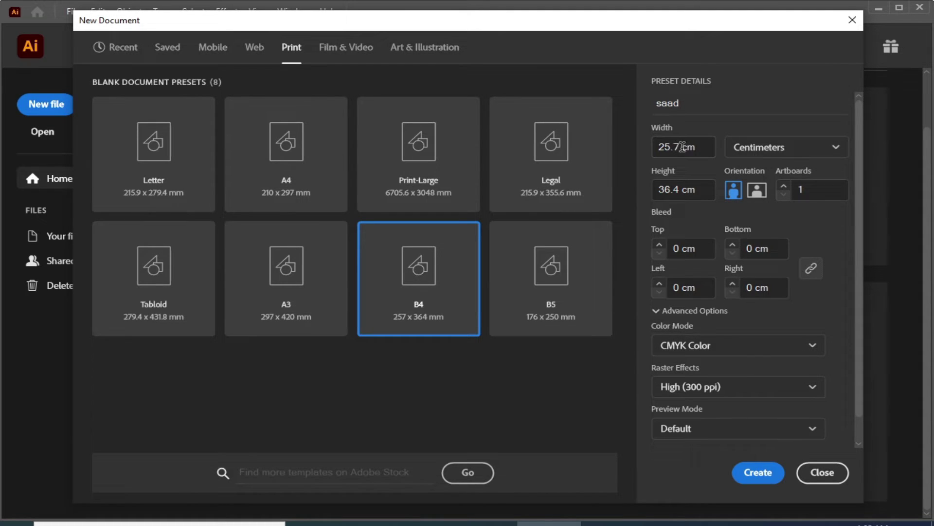
left_click_drag(684, 146, 657, 146)
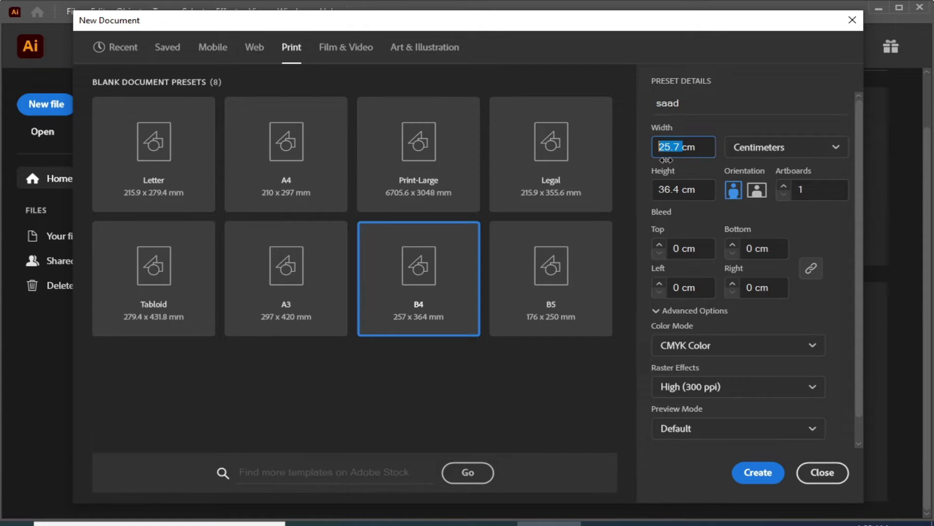
left_click(297, 178)
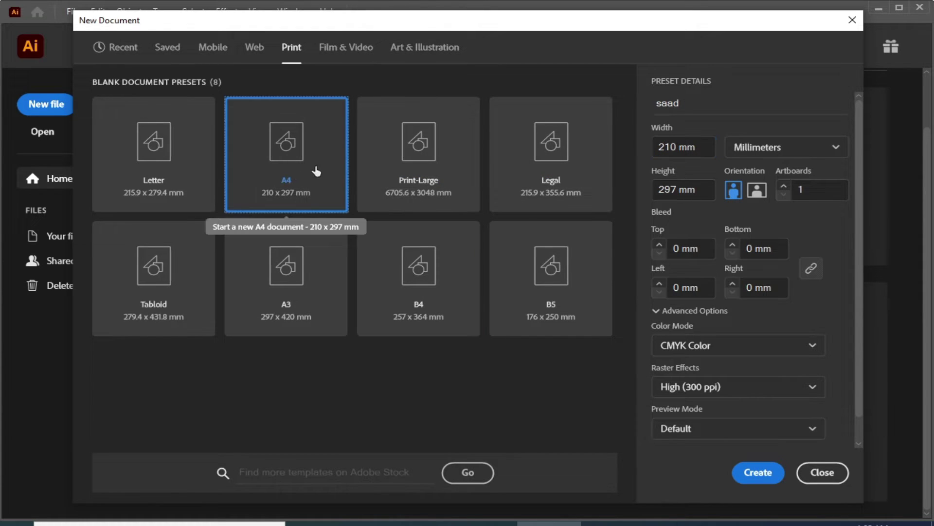
Set the A4 document's measurement units to Centimeters
left_click(774, 151)
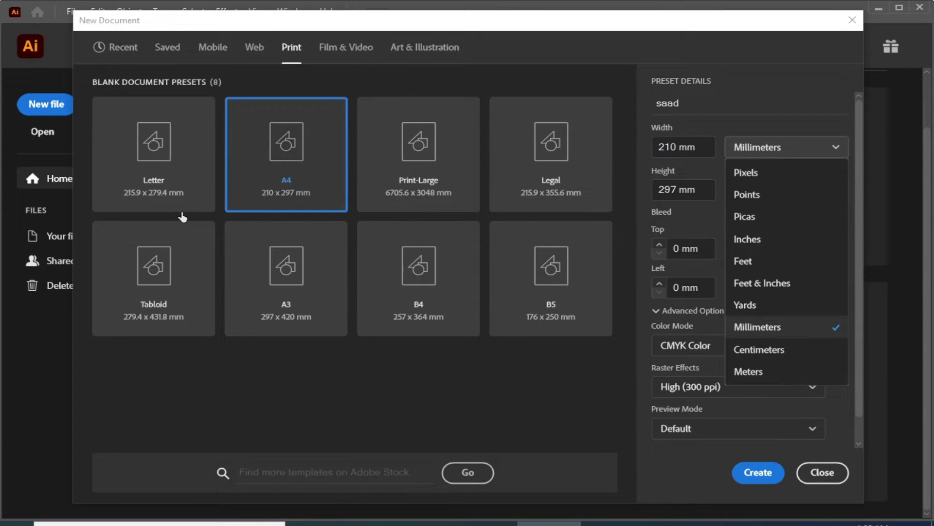
left_click(774, 95)
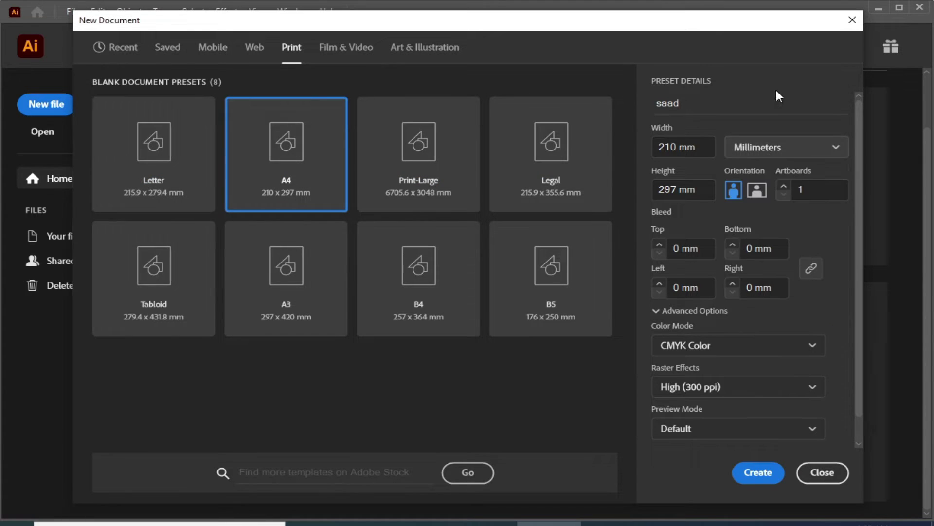
left_click(766, 147)
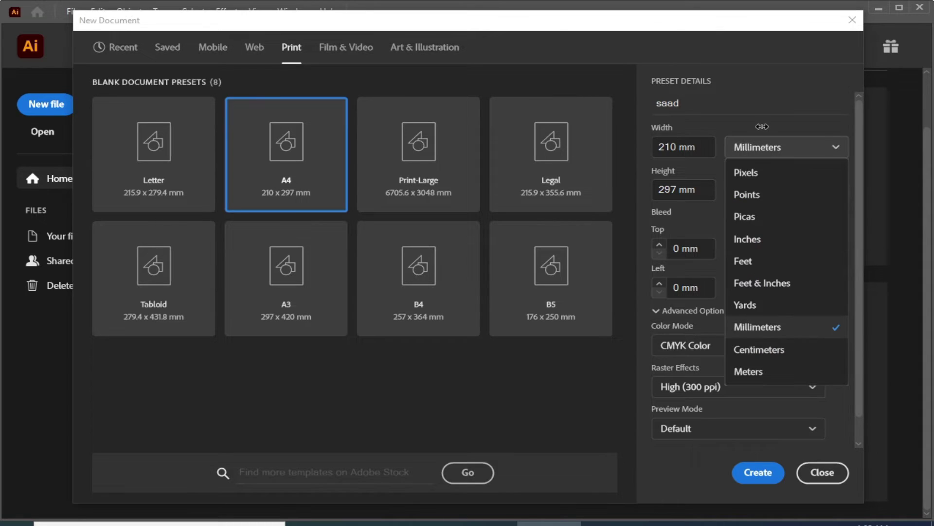
left_click(761, 126)
left_click(754, 155)
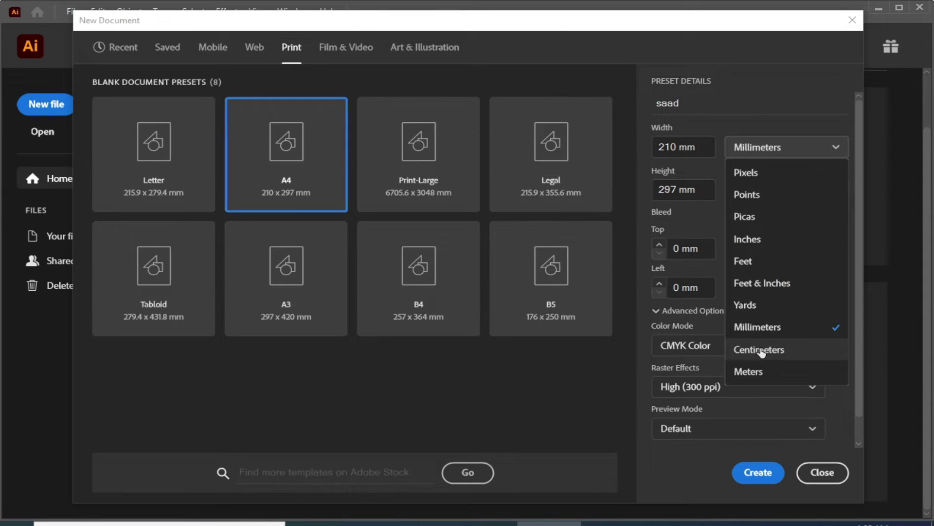
left_click(763, 349)
left_click(674, 145)
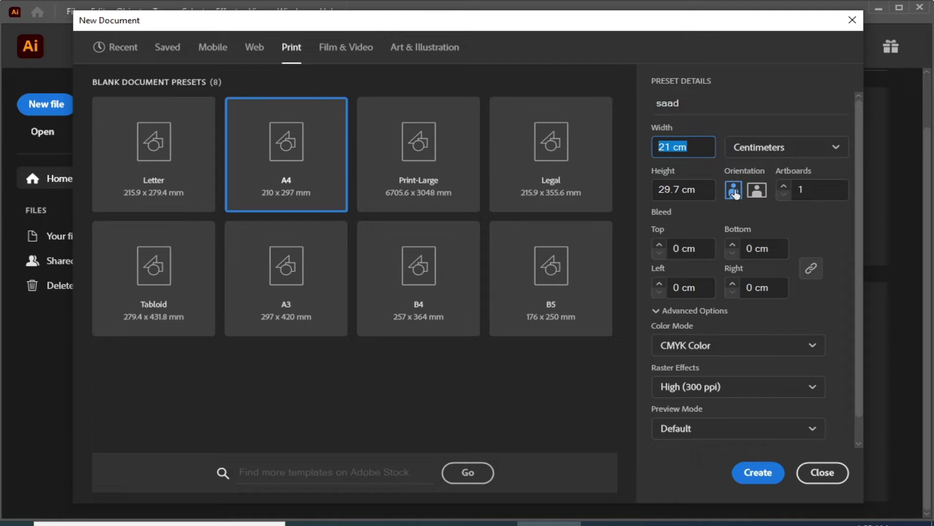
Toggle the orientation and settle on Landscape, 29.7 × 21 cm
left_click(755, 193)
left_click(757, 193)
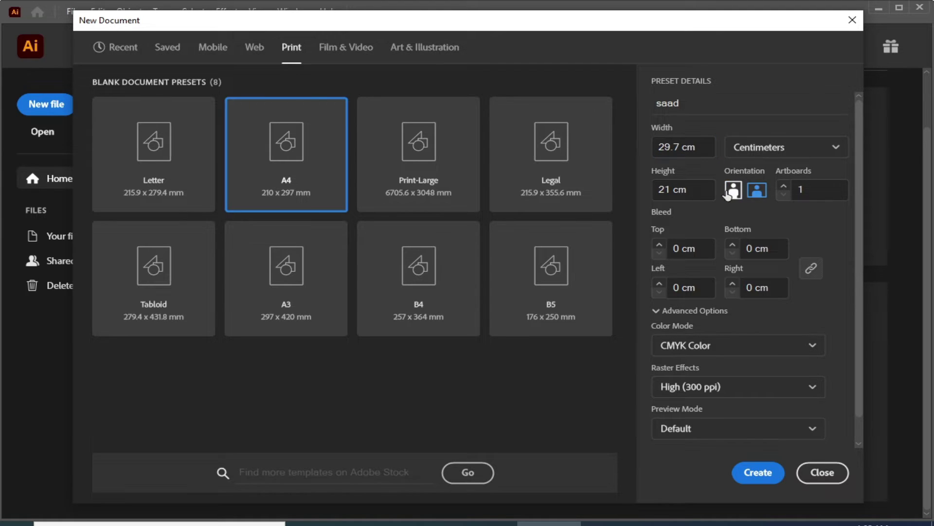
left_click(759, 194)
left_click(758, 192)
left_click(734, 191)
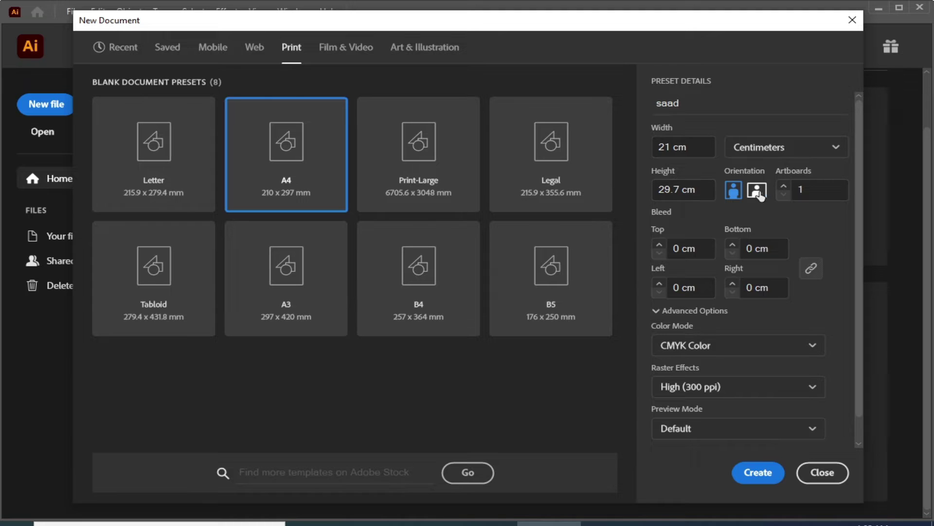
left_click(757, 190)
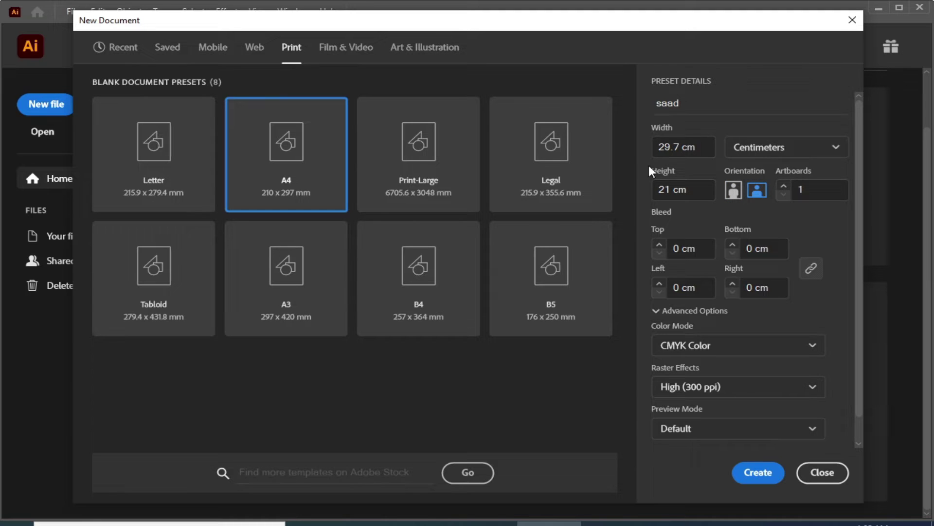
left_click(733, 192)
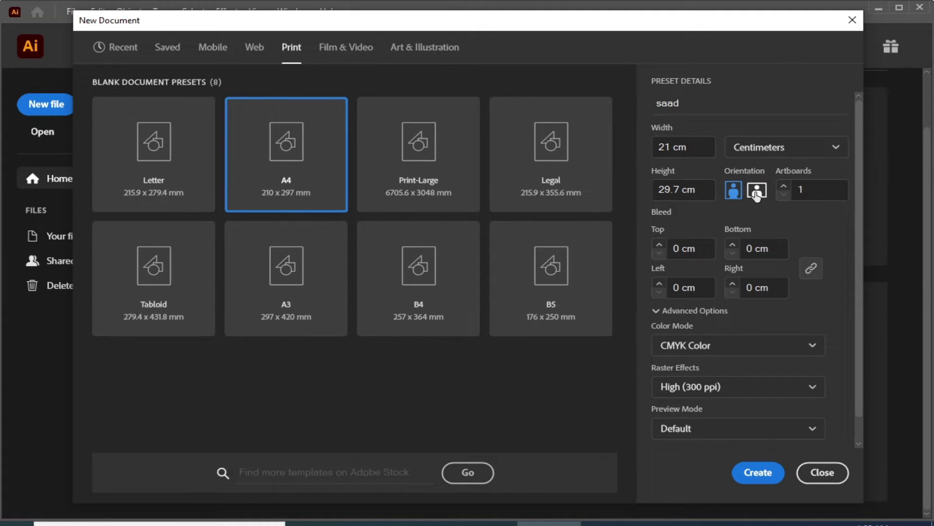
left_click(757, 192)
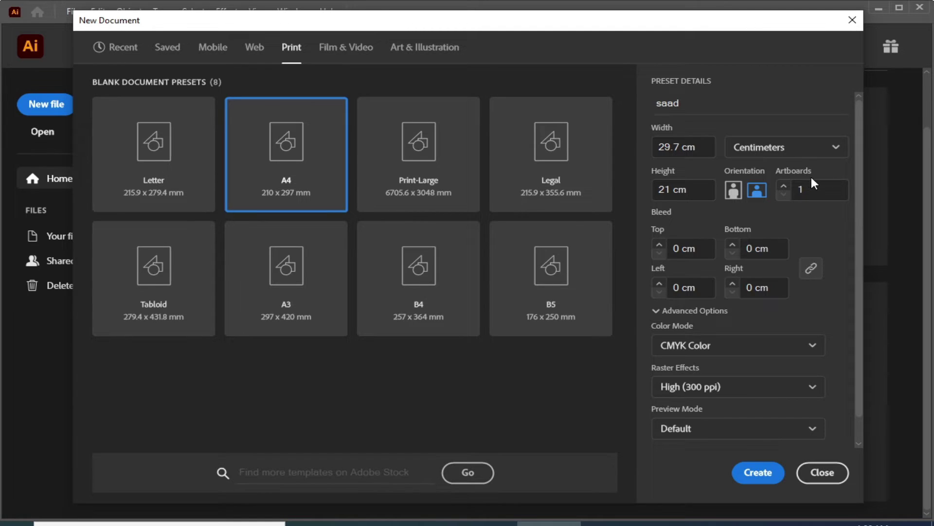
scroll(778, 349, "down", 1)
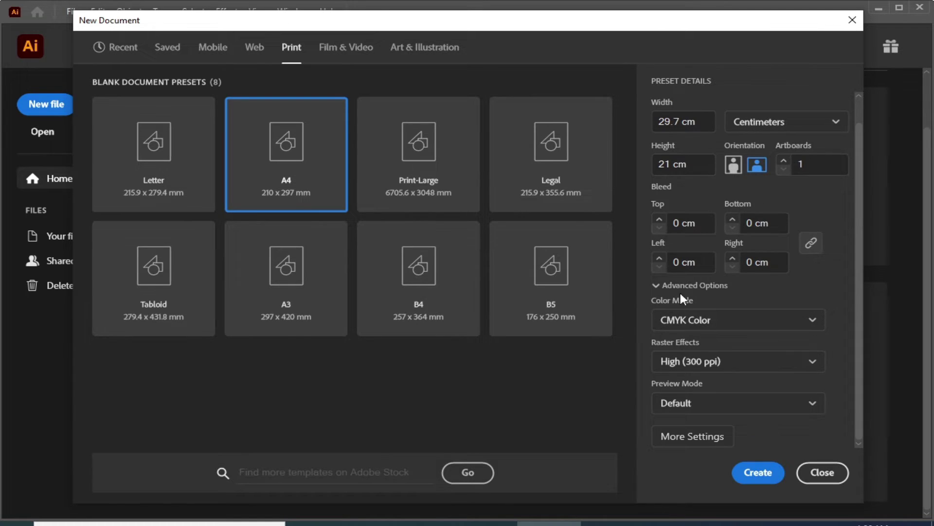
left_click(656, 286)
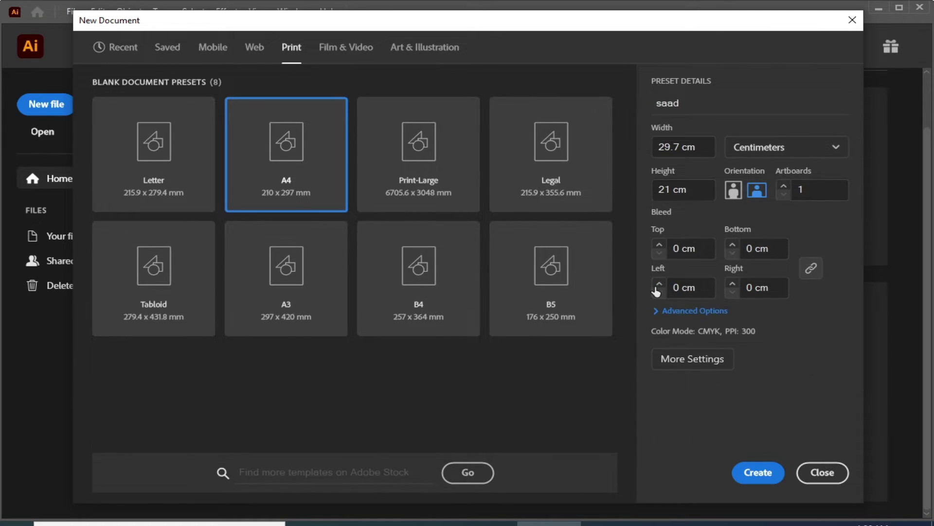
left_click(658, 313)
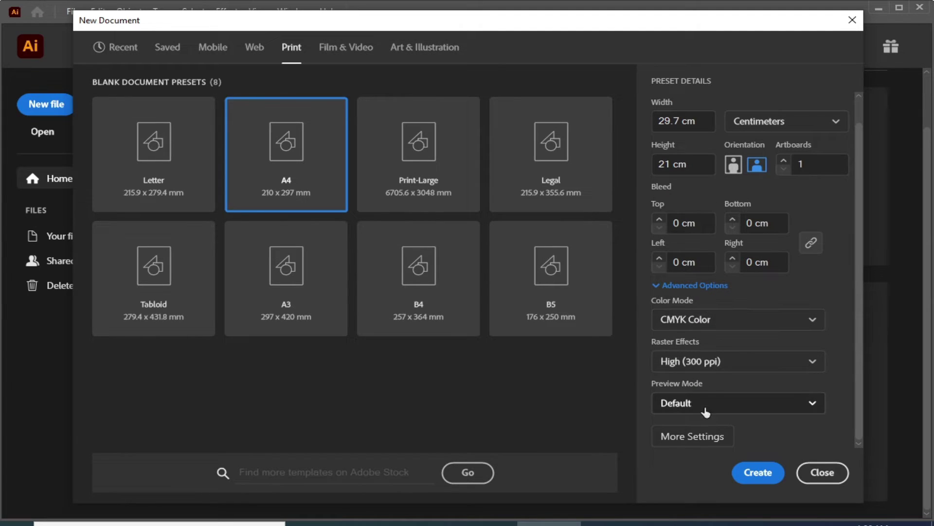
left_click(769, 325)
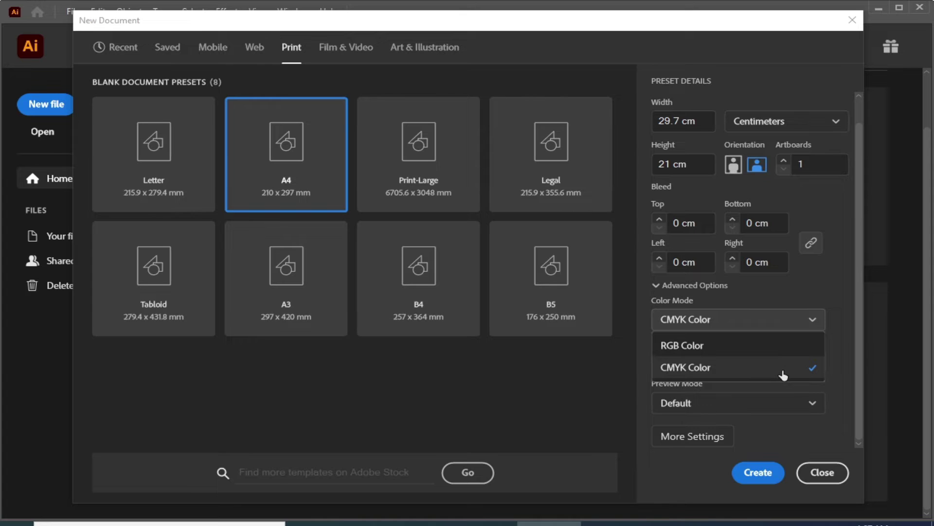
left_click(842, 314)
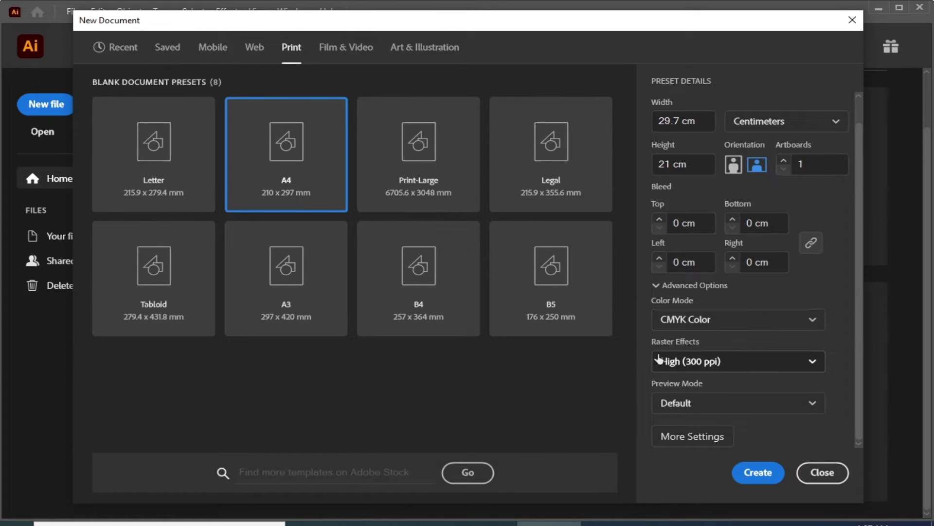
left_click(778, 368)
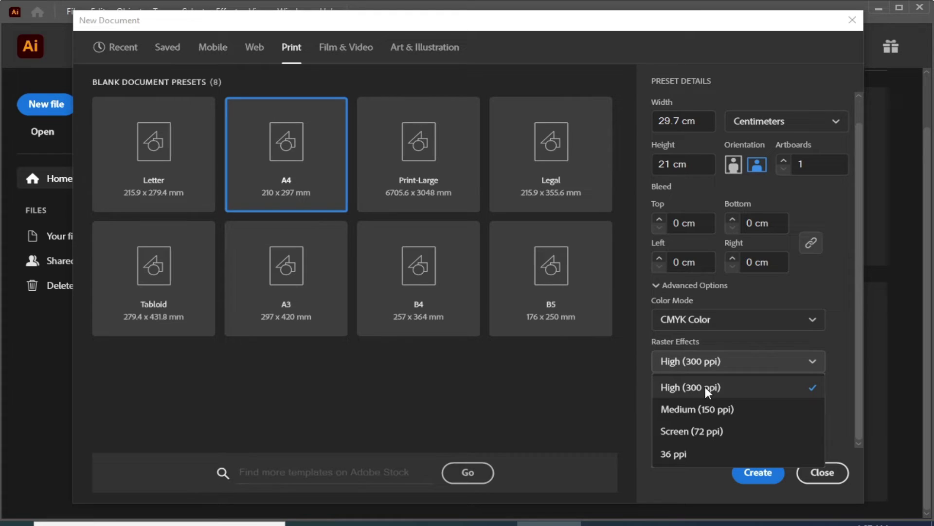
left_click(833, 346)
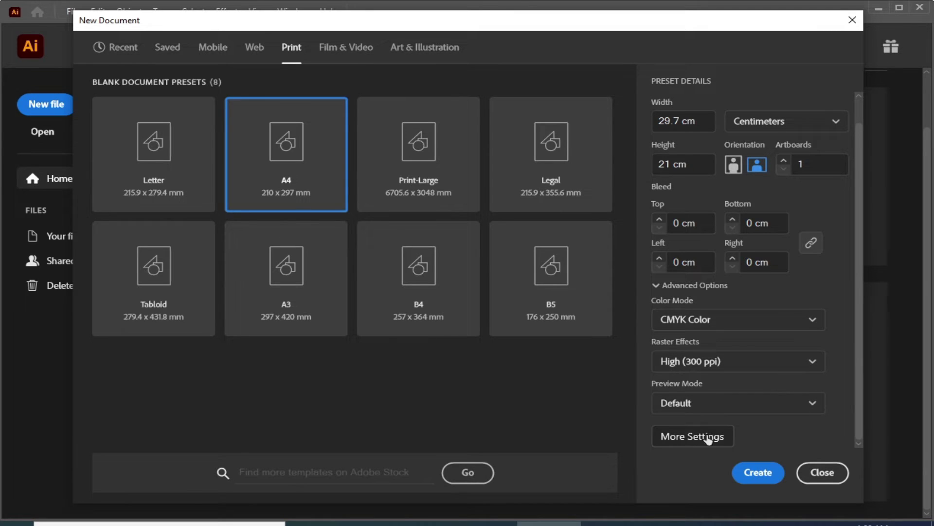
Look at More Settings, then create the landscape A4 document 'saad'
left_click(691, 437)
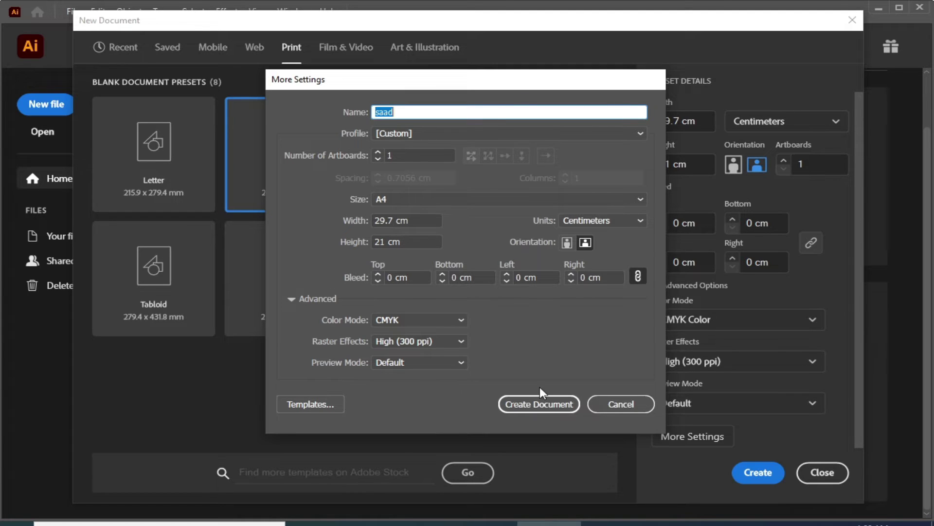
mouse_move(395, 81)
left_mouse_down()
mouse_move(433, 92)
mouse_move(352, 94)
left_mouse_up()
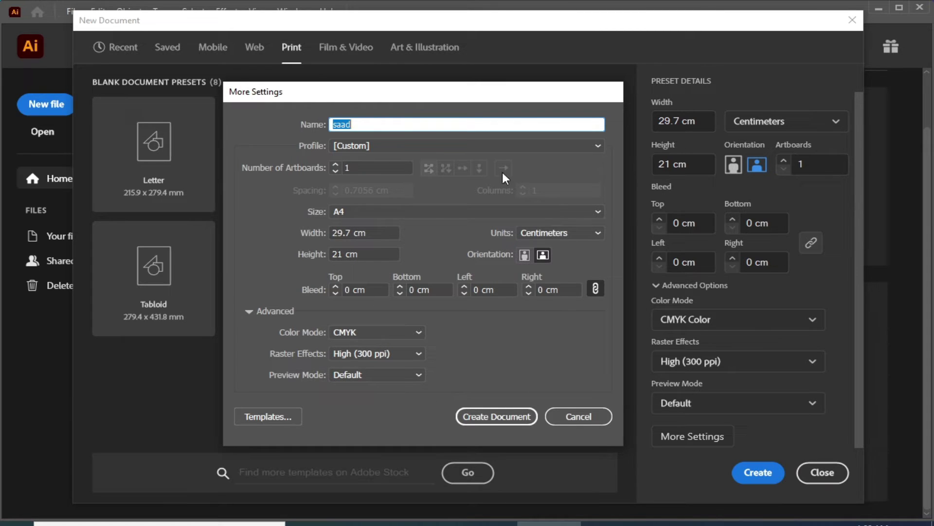
left_click(574, 416)
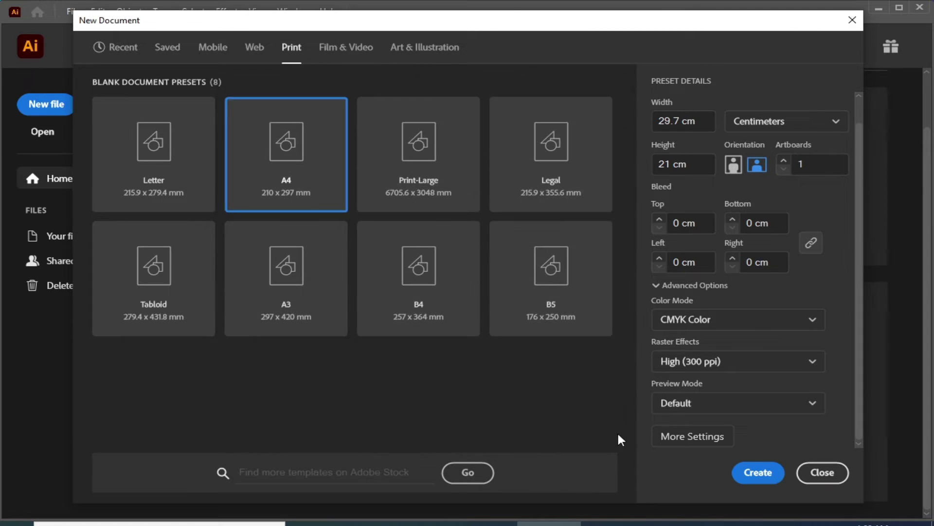
left_click(758, 472)
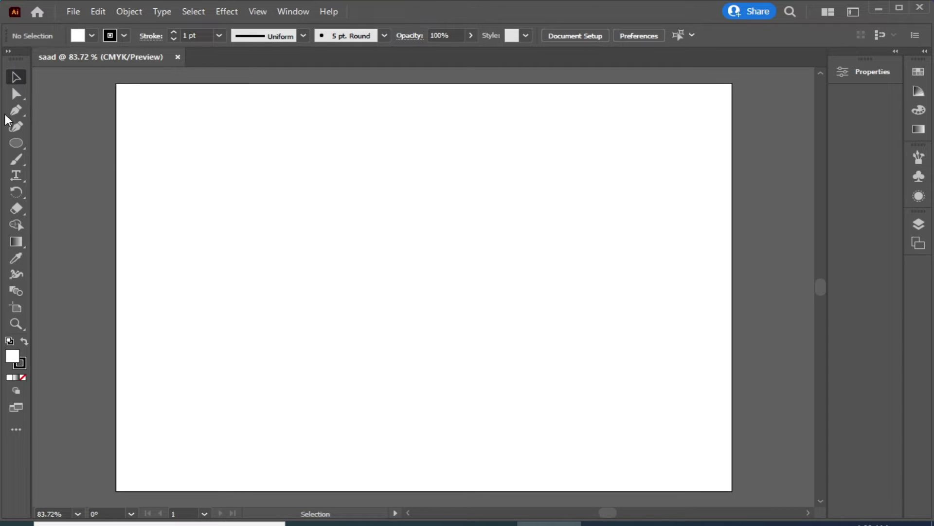
Toggle the toolbar to two columns and back, then dock it beside the Properties panel
left_click(8, 51)
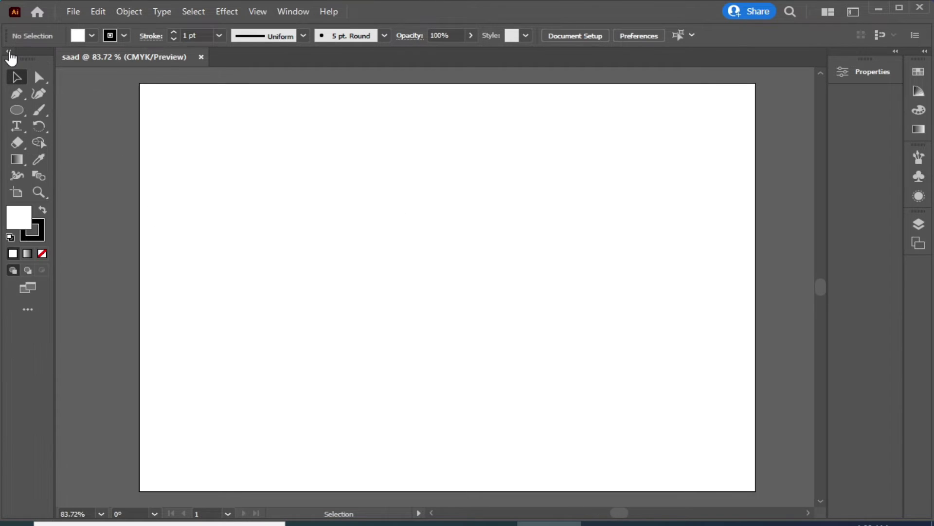
left_click(9, 51)
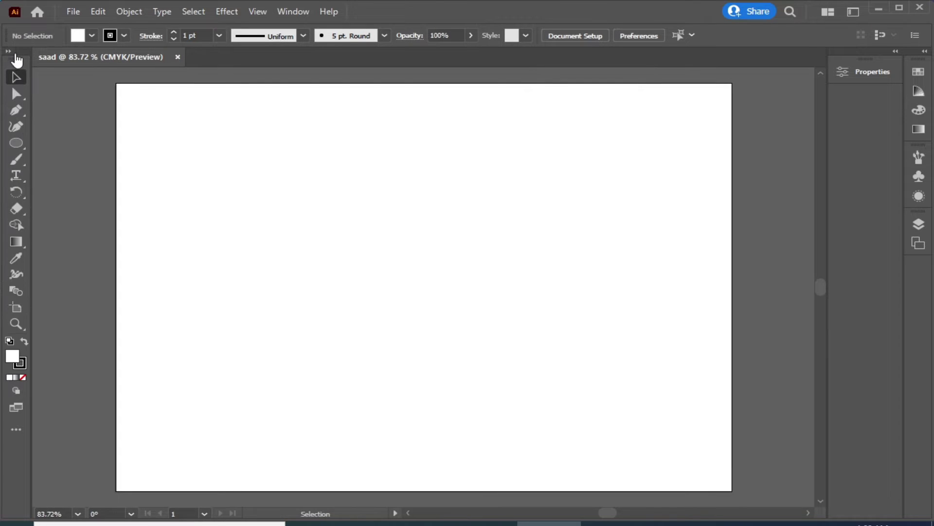
mouse_move(17, 61)
left_mouse_down()
mouse_move(187, 122)
mouse_move(817, 108)
left_mouse_up()
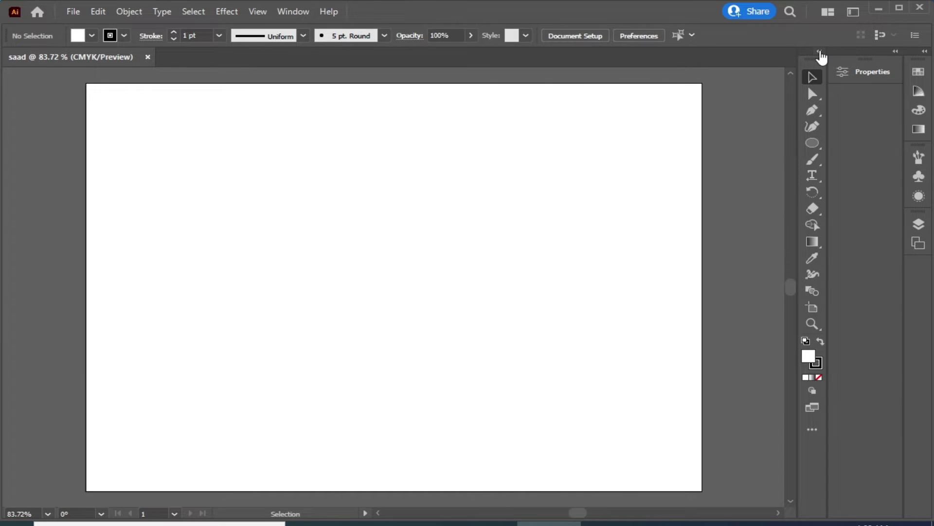
Toggle the docked toolbar's columns again, then float it over the canvas
left_click(820, 52)
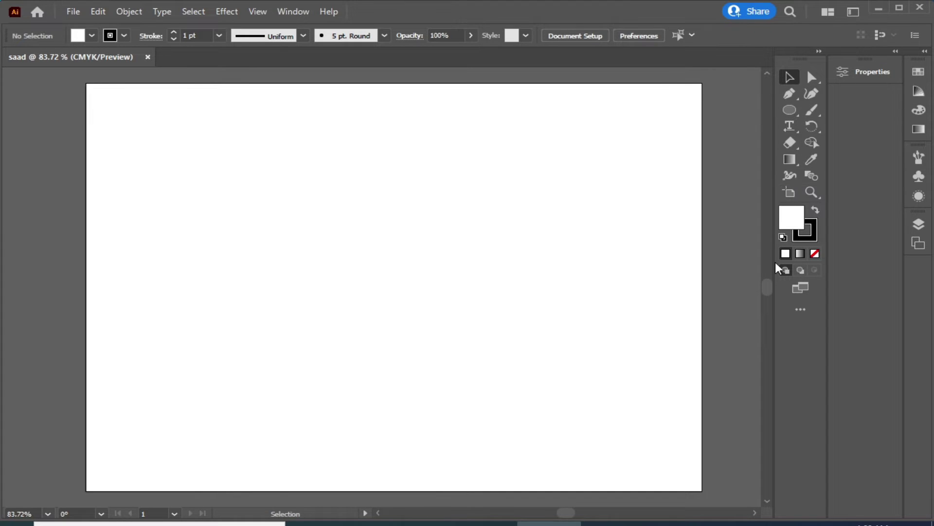
left_click(819, 52)
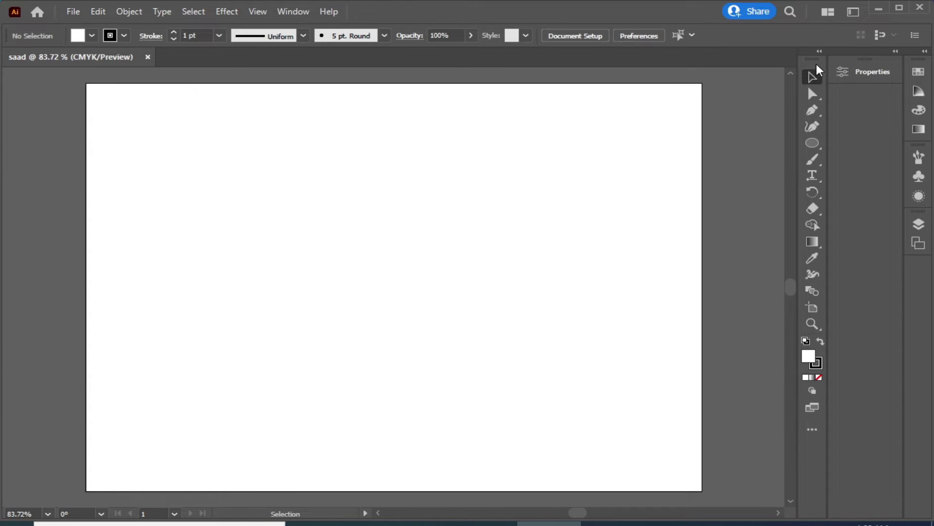
mouse_move(808, 55)
left_mouse_down()
mouse_move(284, 148)
mouse_move(5, 78)
left_mouse_up()
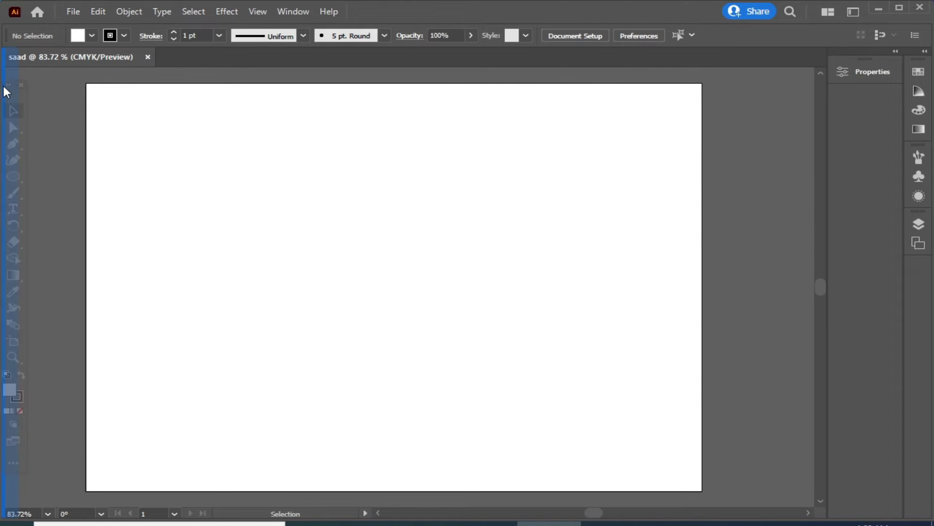
Re-dock the toolbar on the left edge and expand the Properties panel
left_click_drag(4, 84, 5, 98)
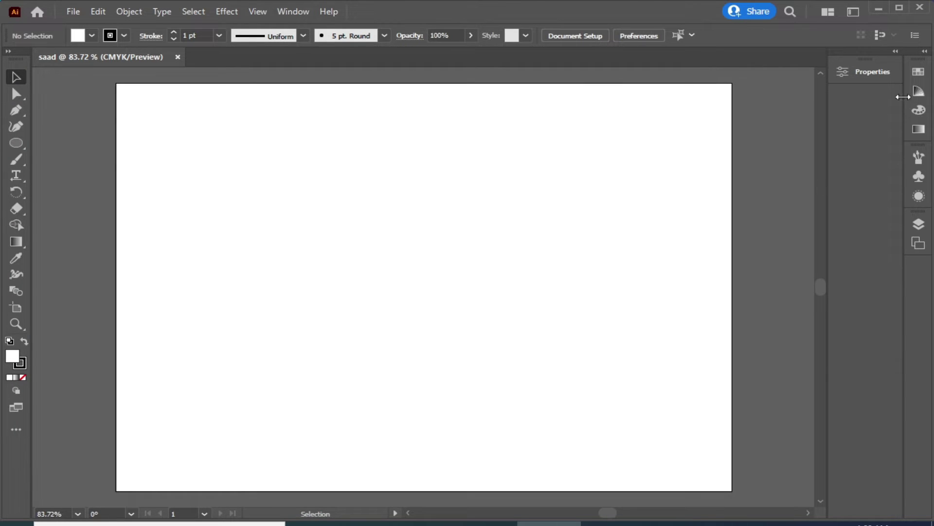
left_click(872, 72)
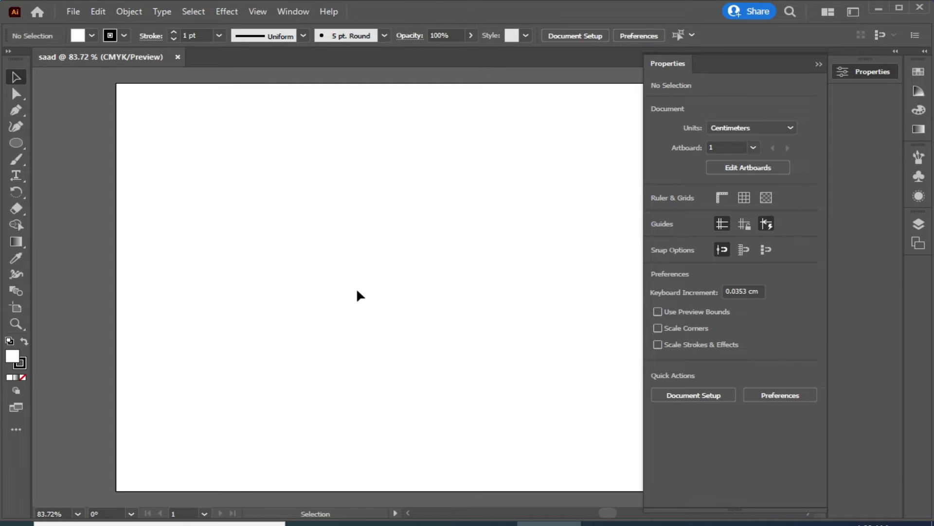
Draw an ellipse with the Ellipse tool (L) and change its fill from red to orange
key("l")
left_click_drag(249, 182, 410, 314)
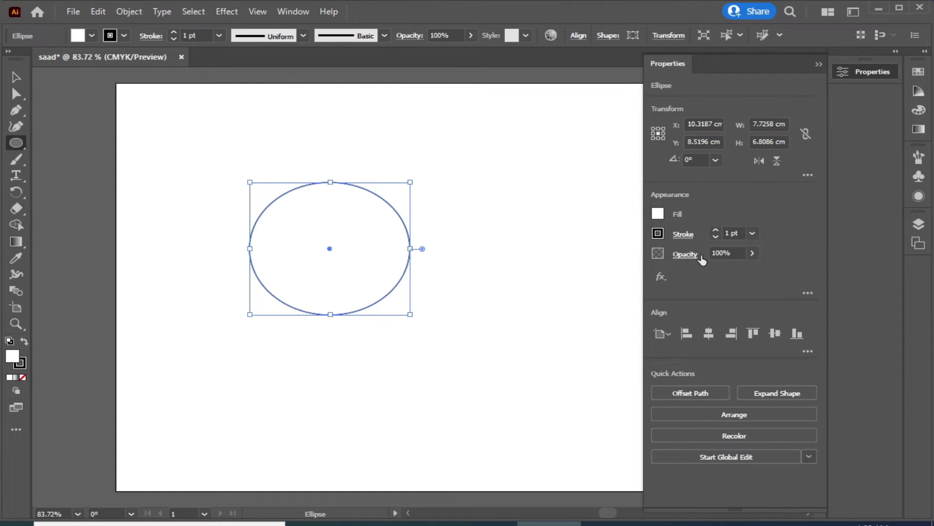
left_click(76, 35)
left_click(49, 57)
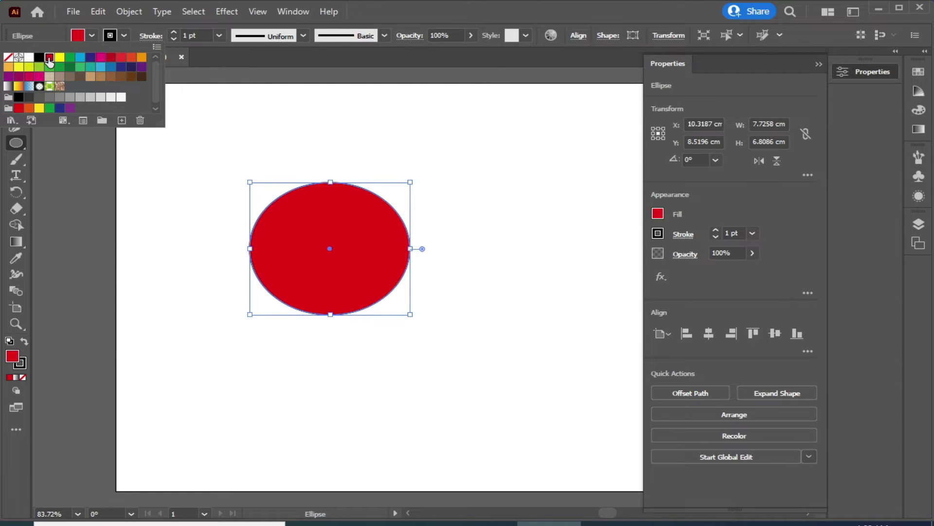
left_click(657, 214)
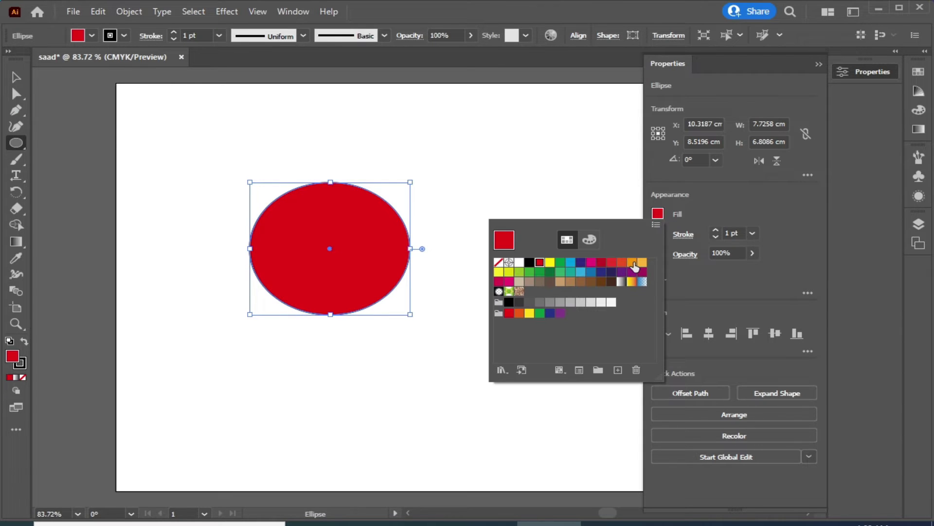
left_click(633, 263)
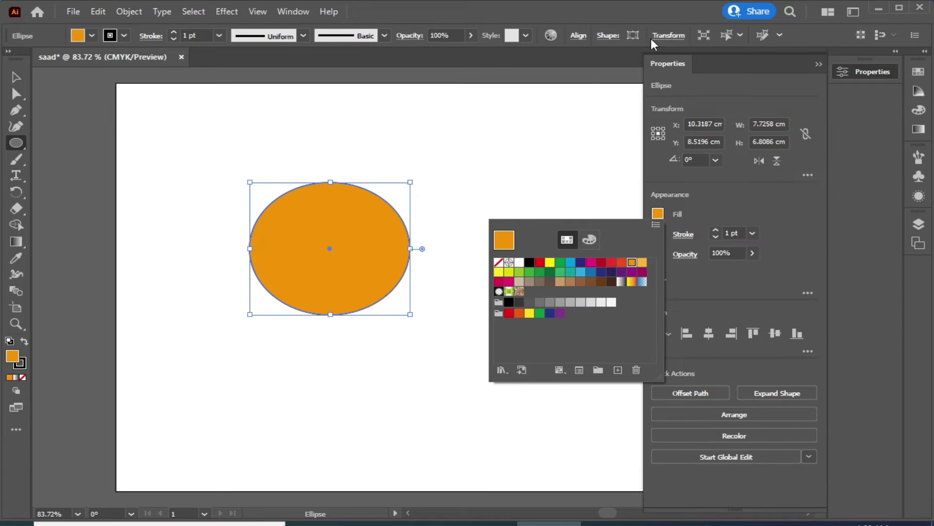
Hide and re-show the Control bar via Window, then float the Properties panel
left_click(288, 13)
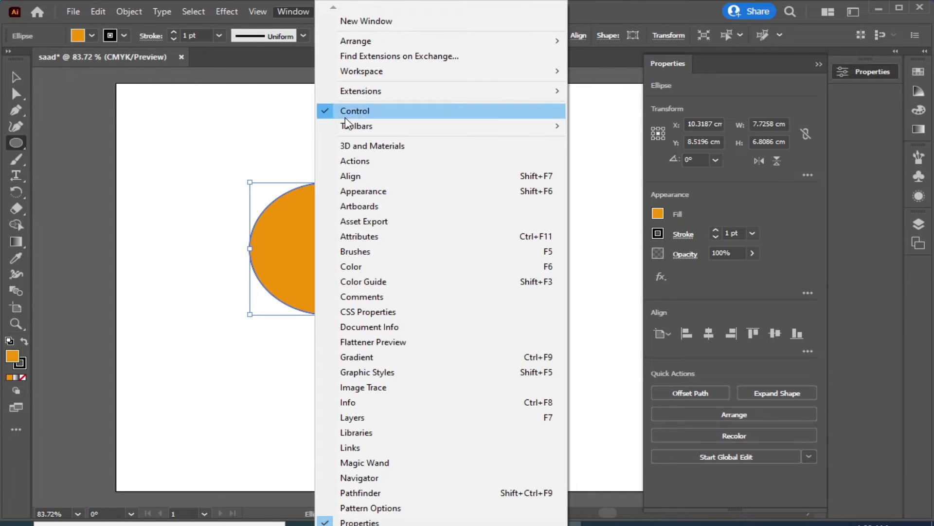
left_click(376, 112)
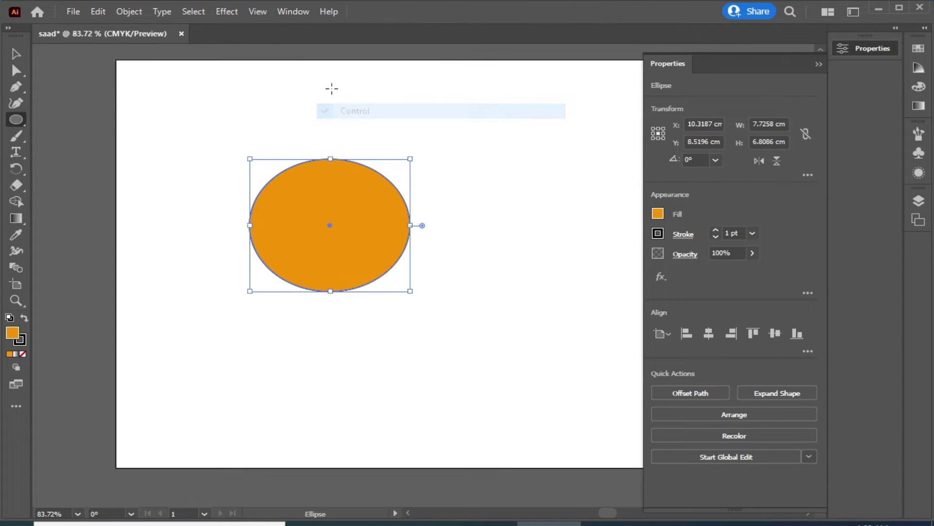
left_click(293, 12)
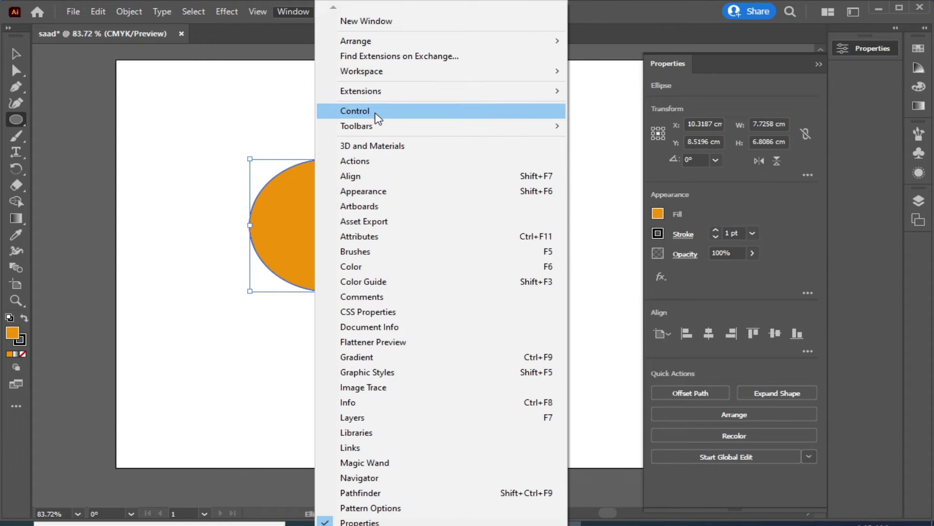
left_click(376, 112)
key("v")
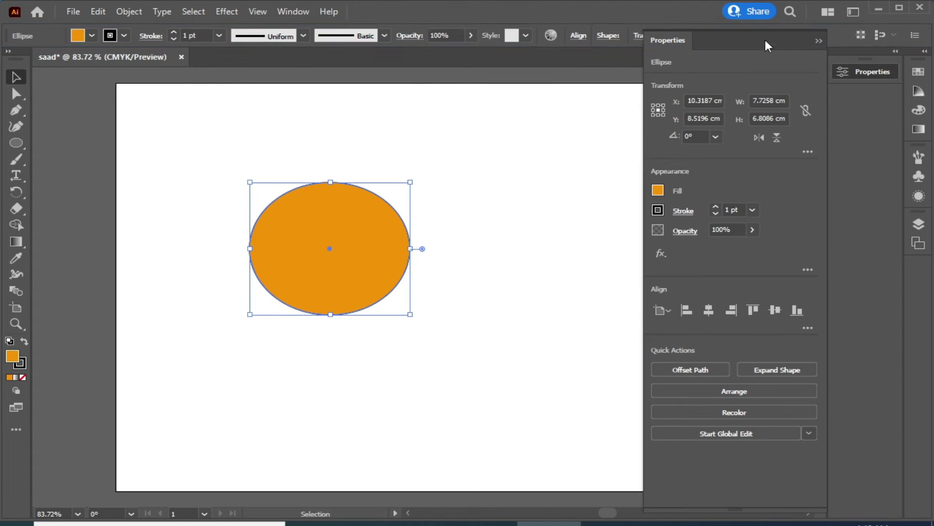
mouse_move(765, 40)
left_mouse_down()
mouse_move(762, 79)
mouse_move(771, 74)
left_mouse_up()
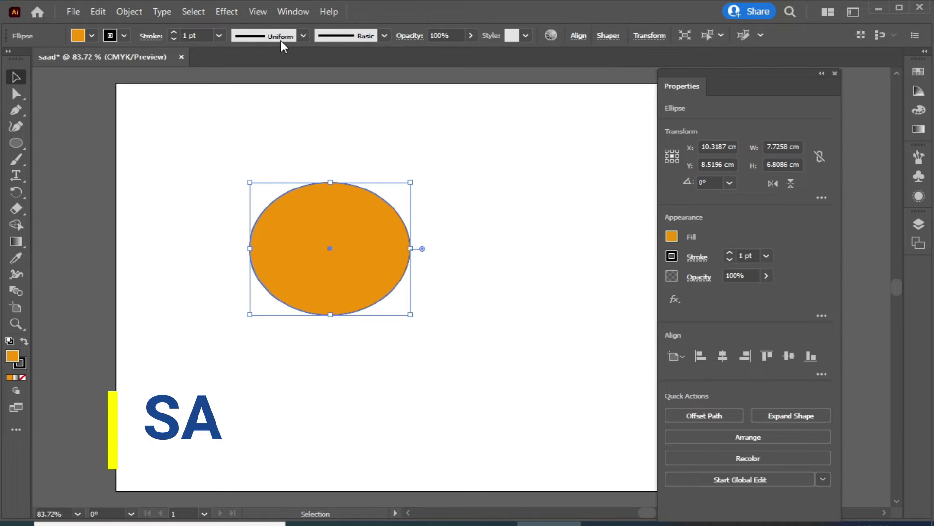
Browse the ellipse's Align options
left_click(579, 35)
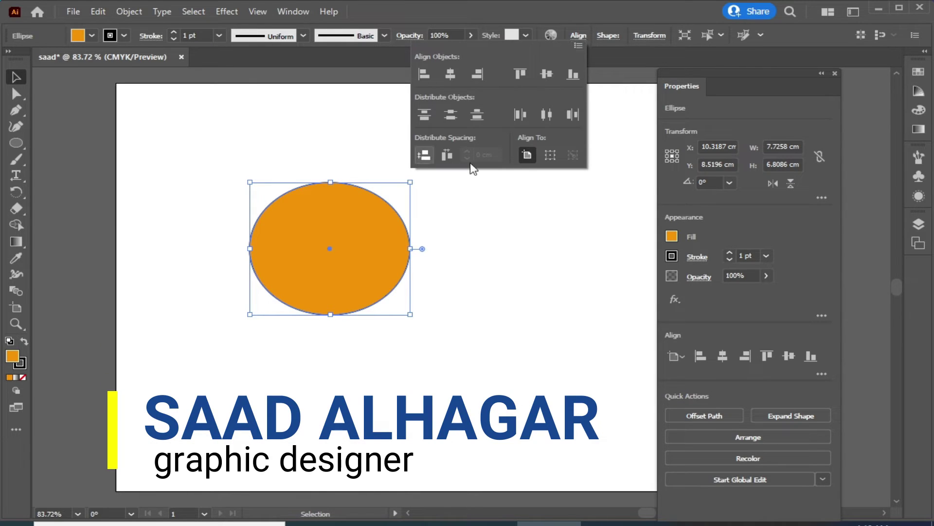
left_click(819, 374)
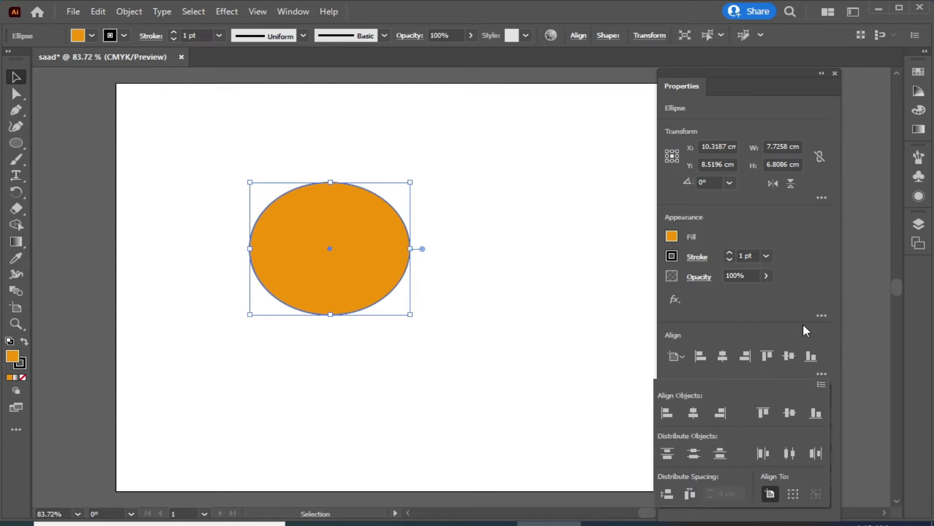
left_click(820, 280)
Set the ellipse stroke to 7 pt, re-dock Properties, and delete the ellipse
left_click(697, 257)
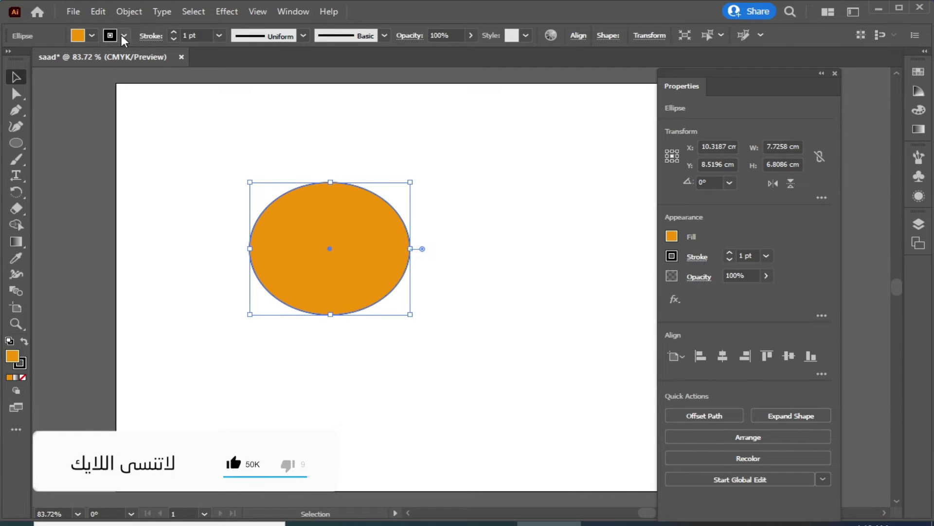
left_click(122, 36)
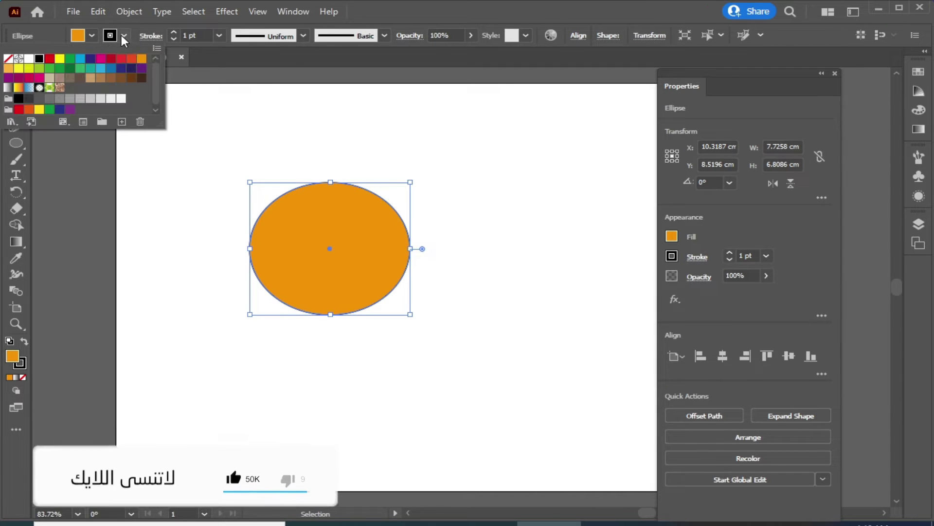
left_click(173, 33)
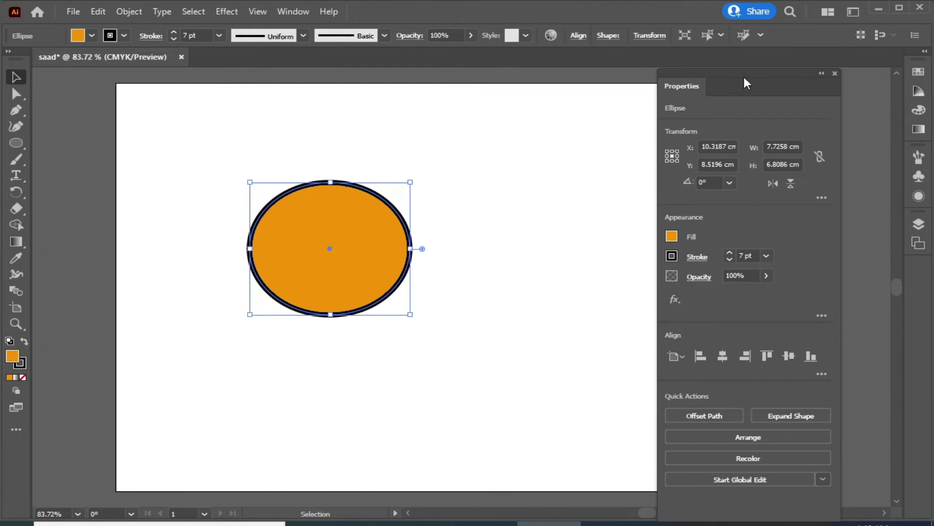
left_click_drag(747, 83, 798, 69)
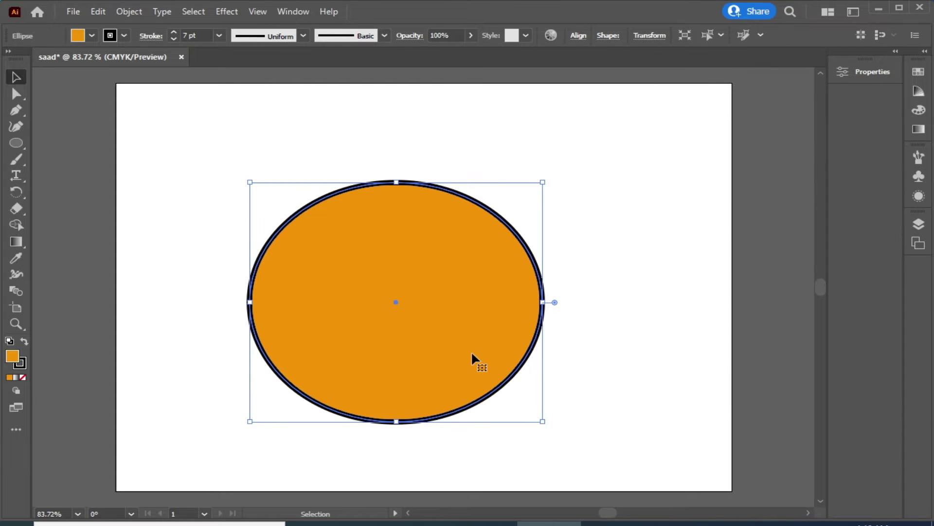
key("Delete")
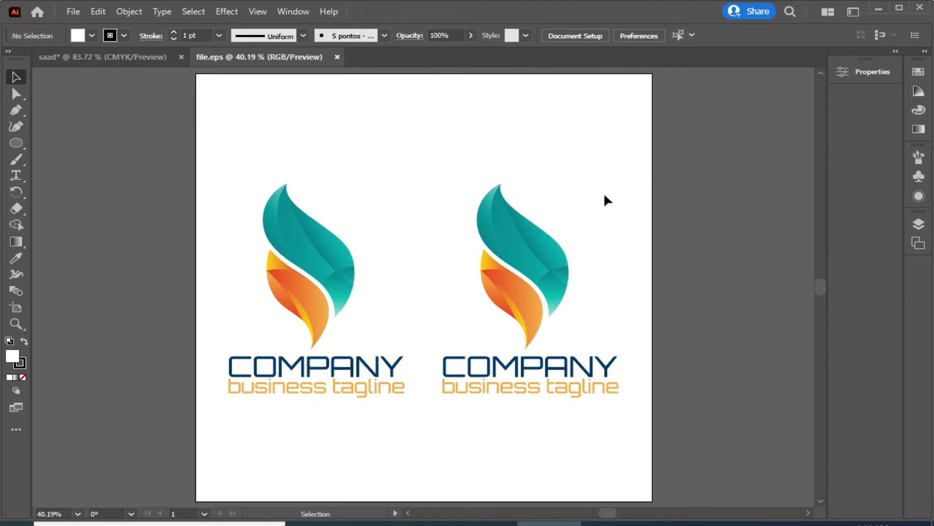
Rasterize the left COMPANY logo as RGB, High (300 ppi), with a white background
left_click(304, 244)
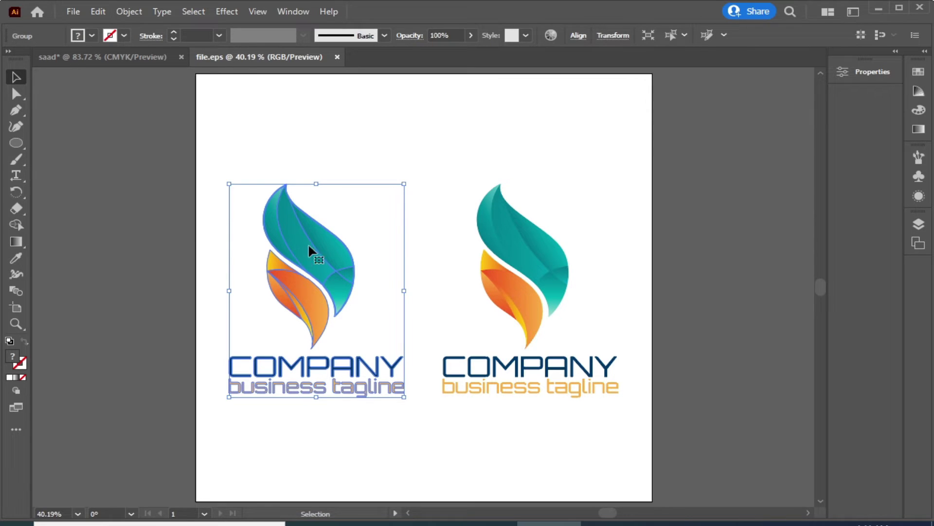
left_click(128, 12)
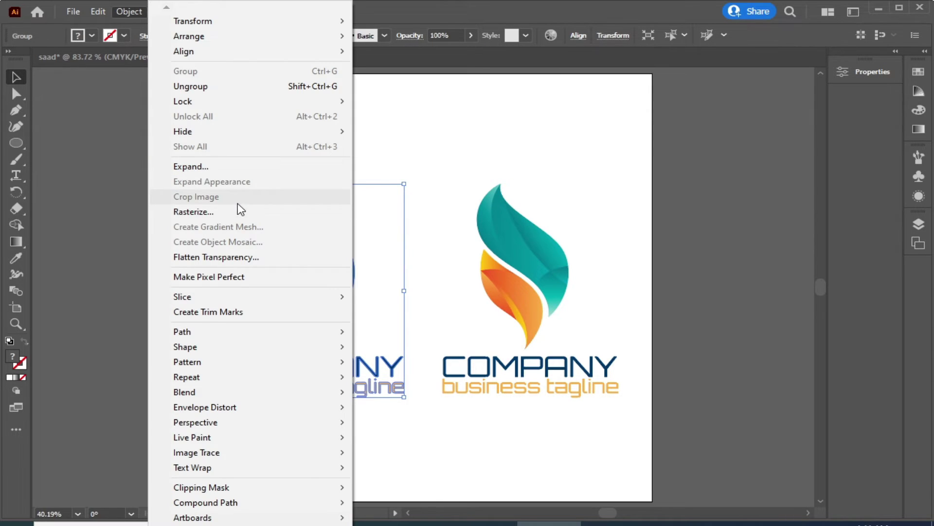
left_click(186, 212)
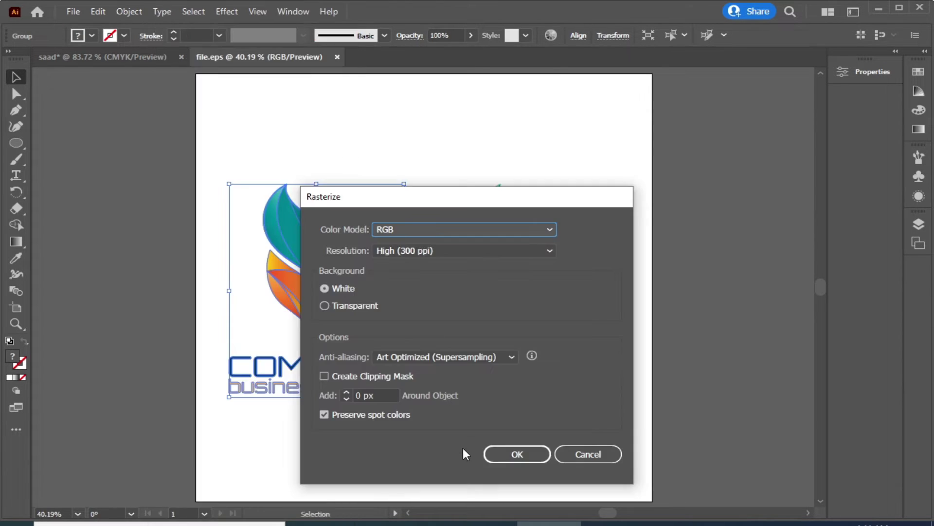
left_click(517, 454)
left_click(411, 427)
Zoom in and out on the two logos, then fit both full logos in view
key("ctrl+minus")
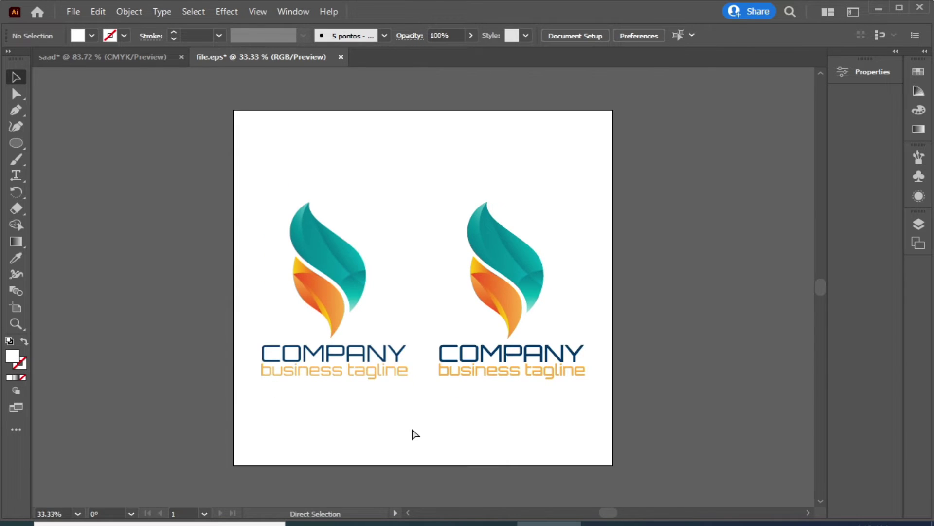
key("ctrl+plus")
key("ctrl+plus")
key("ctrl+plus")
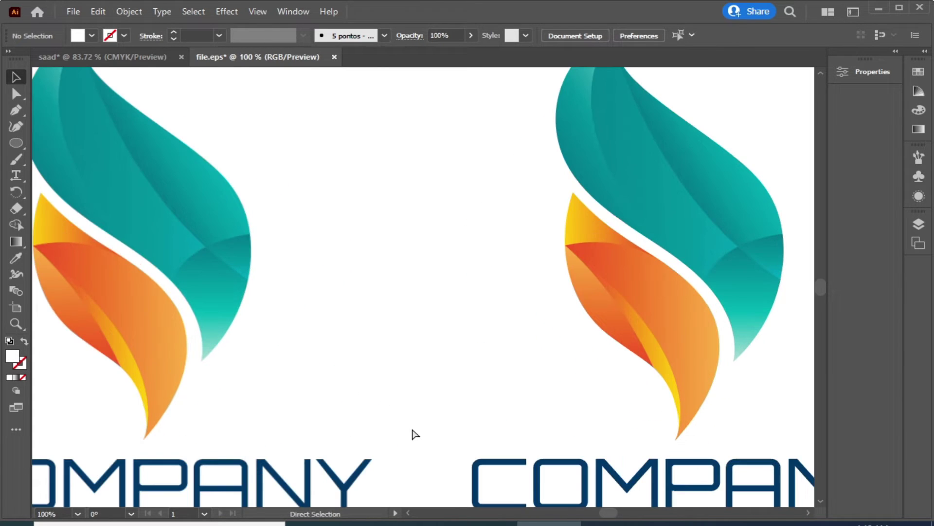
key("ctrl+minus")
key("ctrl+minus")
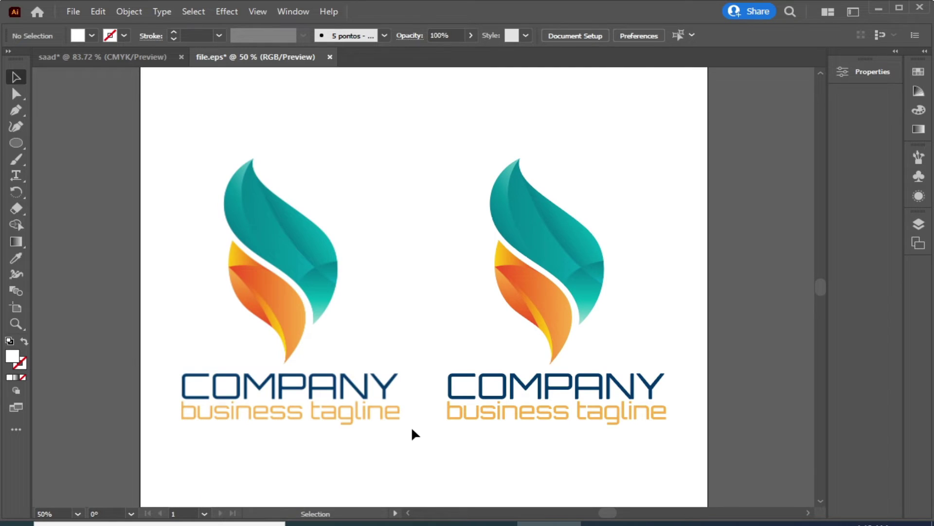
scroll(411, 426, "up", 3)
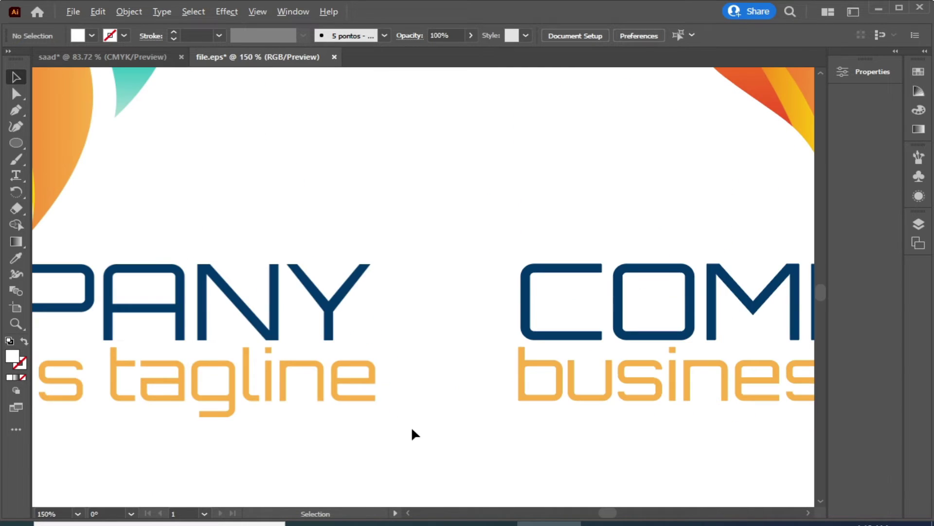
scroll(411, 426, "up", 3)
scroll(411, 426, "up", 1)
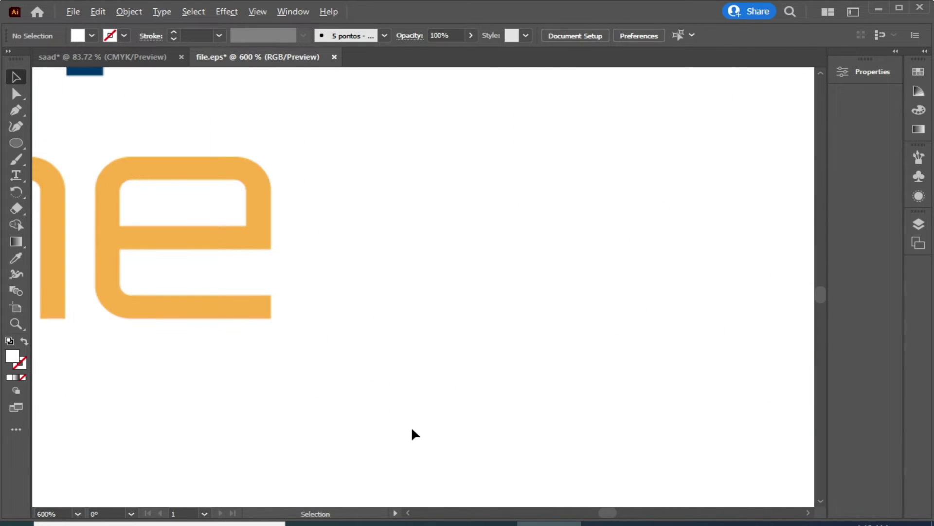
scroll(411, 425, "up", 1)
scroll(411, 426, "up", 1)
key("ctrl+0")
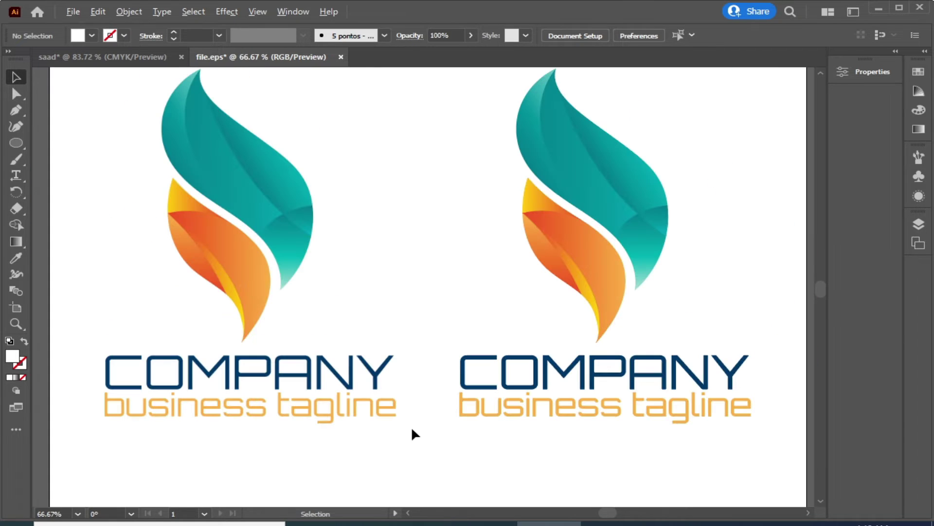
Slide the vector logo left beside the rasterized logo and nudge its orange letter shape slightly
left_click_drag(516, 365, 465, 359)
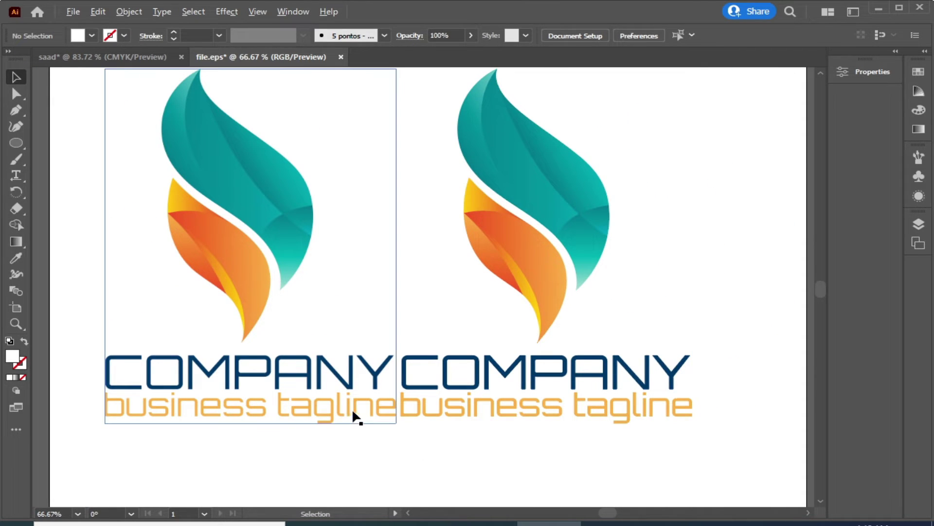
scroll(353, 412, "up", 3)
scroll(357, 410, "up", 3)
scroll(358, 409, "up", 3)
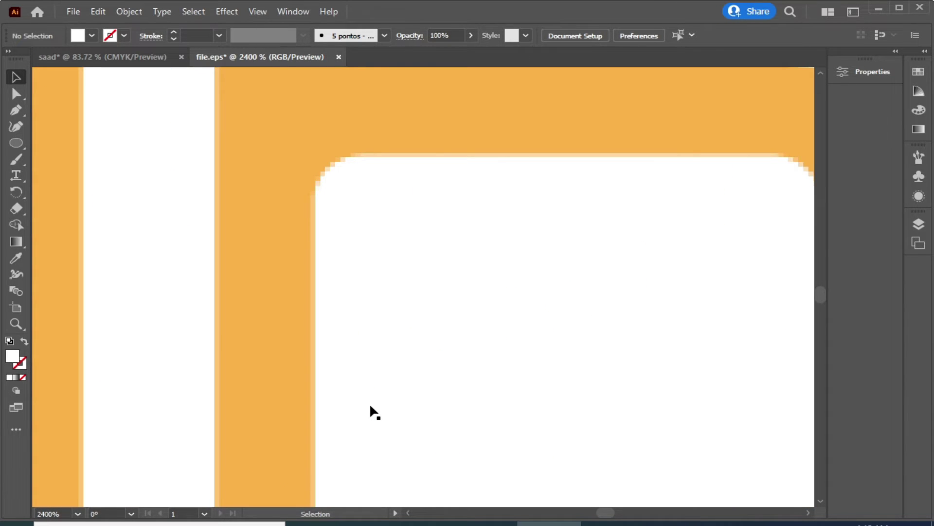
key("space")
mouse_move(588, 344)
left_mouse_down()
mouse_move(579, 278)
mouse_move(613, 360)
mouse_move(378, 198)
mouse_move(509, 350)
mouse_move(486, 361)
mouse_move(543, 309)
mouse_move(539, 301)
left_mouse_up()
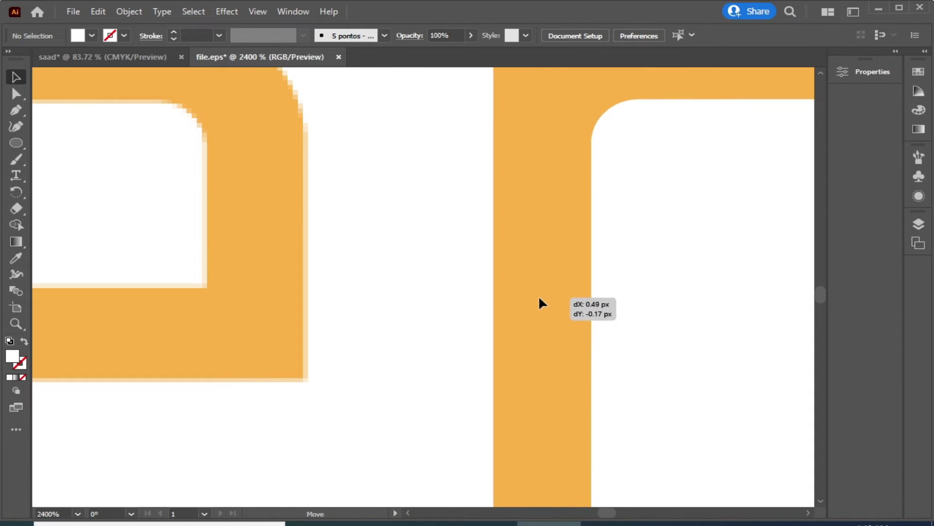
left_click_drag(539, 296, 533, 298)
left_click(437, 271)
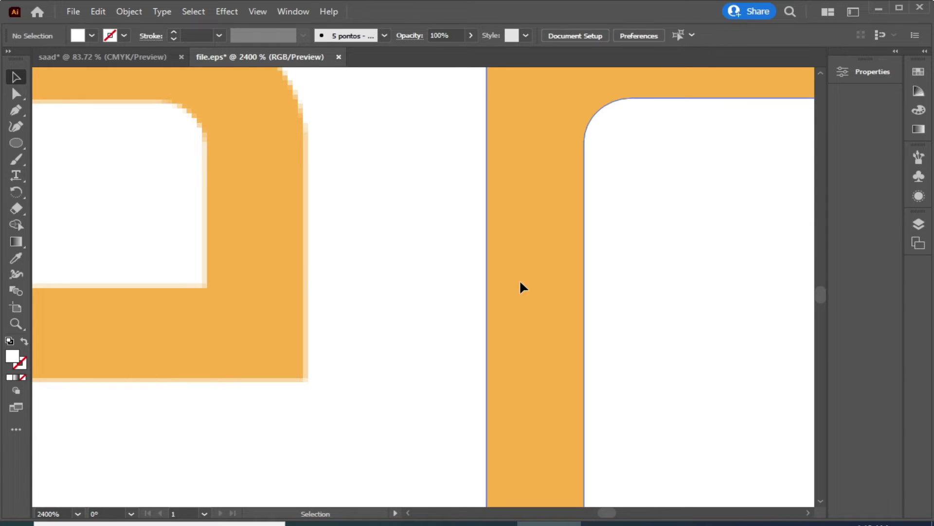
Magnify and pan across both logos to compare the edges, then fit the artboard in view
left_click(300, 279)
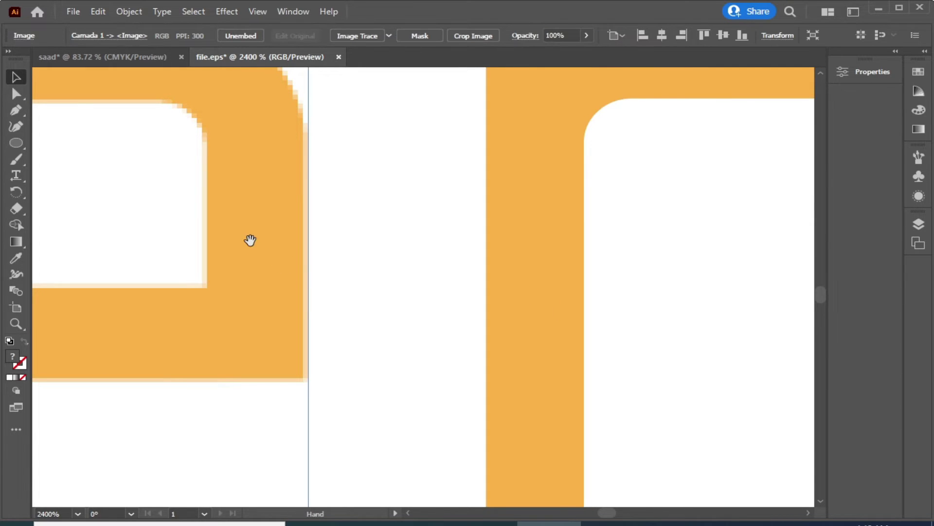
mouse_move(251, 240)
left_mouse_down()
mouse_move(307, 294)
mouse_move(298, 239)
left_mouse_up()
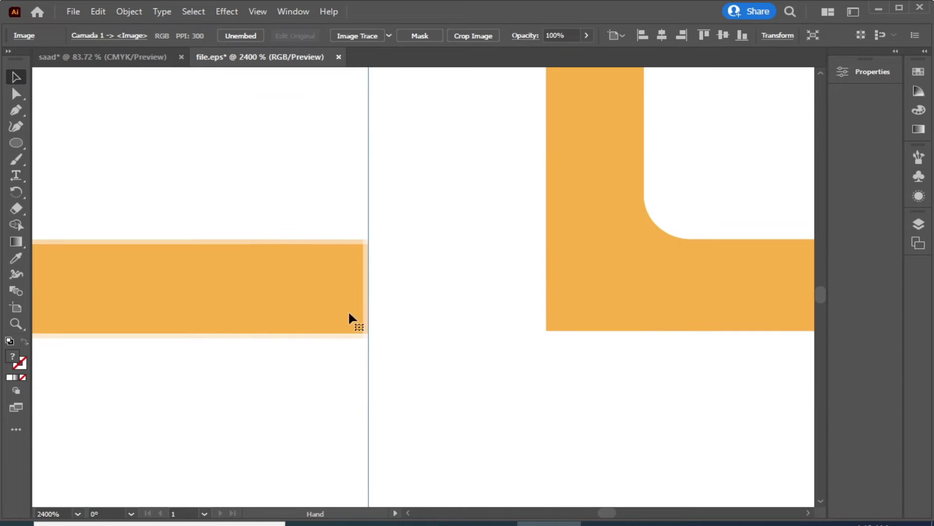
left_click(428, 379)
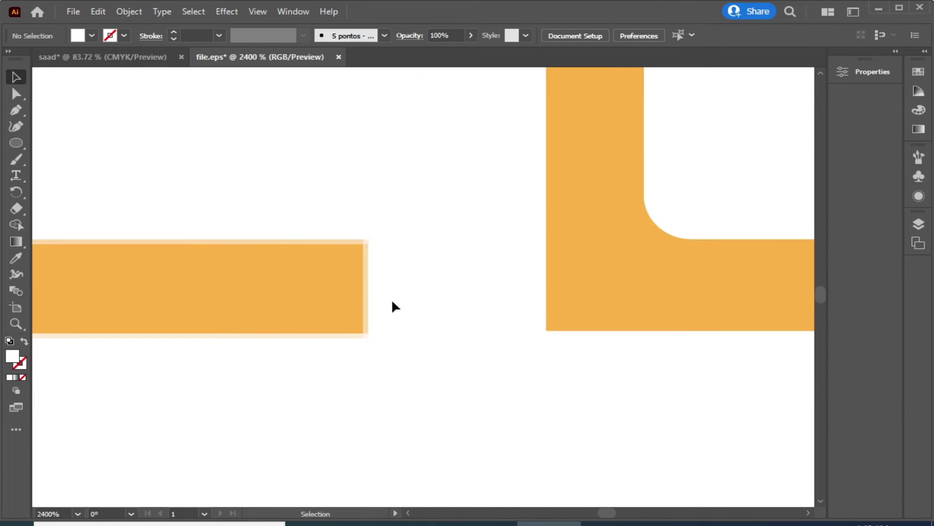
key("a")
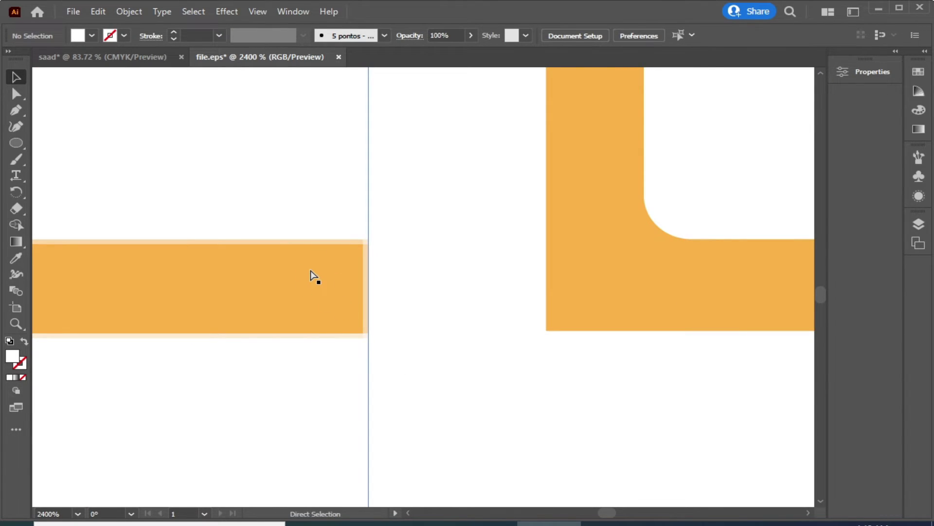
key("ctrl+plus")
key("ctrl+plus")
key("ctrl+plus")
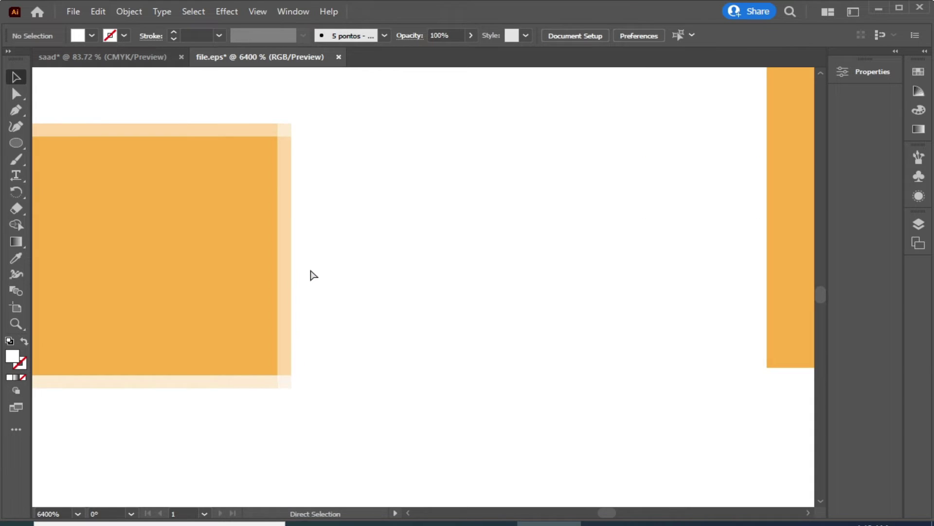
left_click_drag(665, 271, 400, 283)
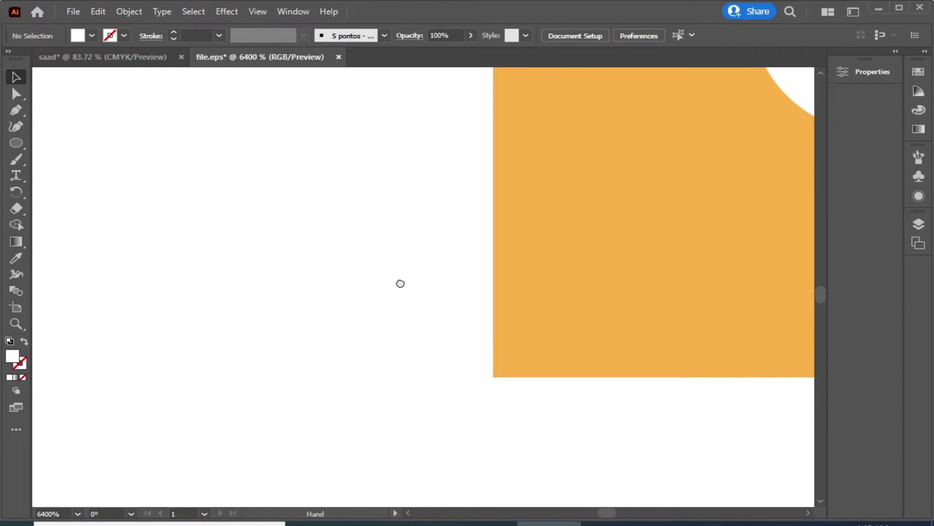
scroll(400, 283, "up", 5)
scroll(301, 268, "left", 5)
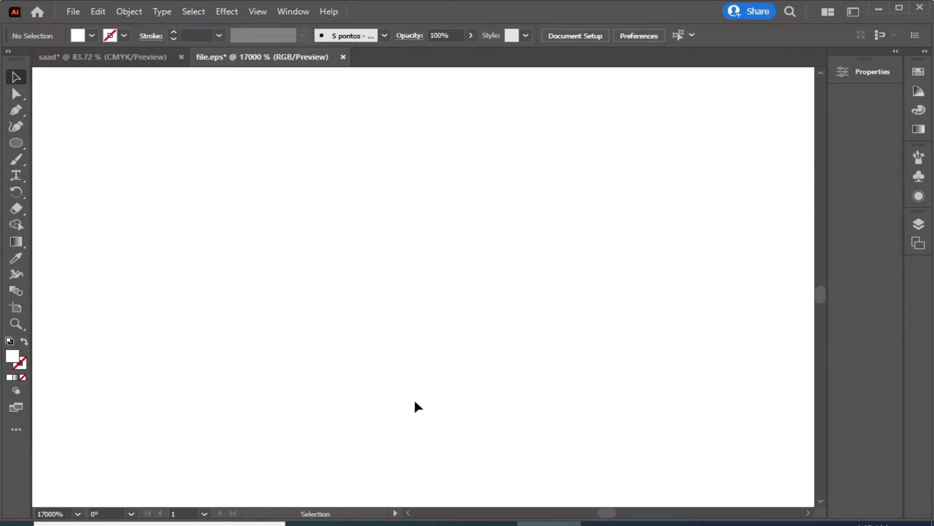
key("ctrl+0")
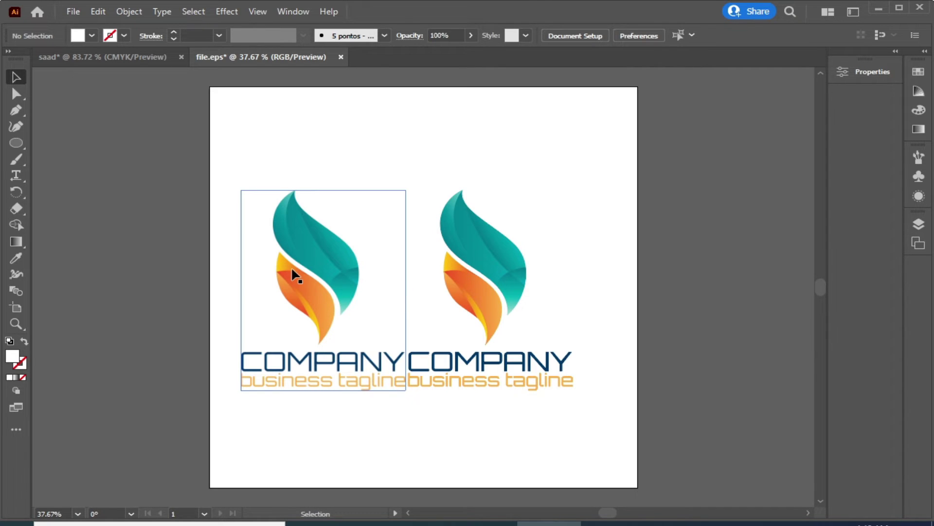
key("ctrl")
key("ctrl+plus")
key("ctrl+plus")
key("ctrl+plus")
key("ctrl+plus")
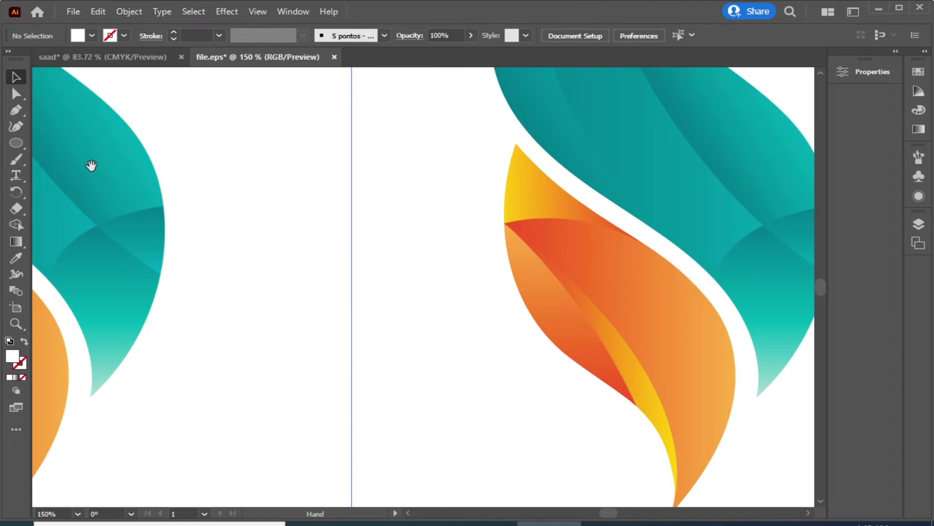
mouse_move(91, 166)
left_mouse_down()
mouse_move(494, 421)
mouse_move(484, 396)
left_mouse_up()
key("ctrl+plus")
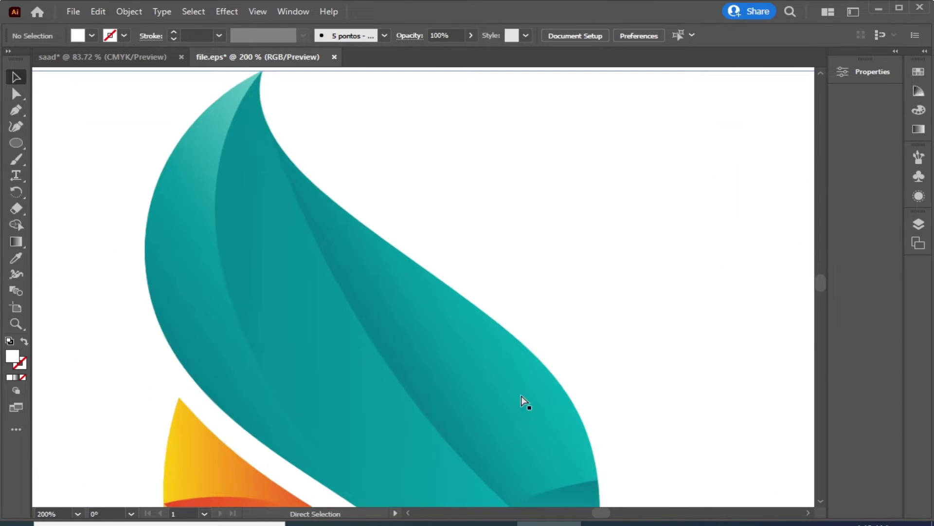
key("ctrl+plus")
key("ctrl+plus")
key("ctrl+plus")
key("ctrl+plus")
key("ctrl+plus")
key("ctrl+plus")
key("ctrl+plus")
key("ctrl+plus")
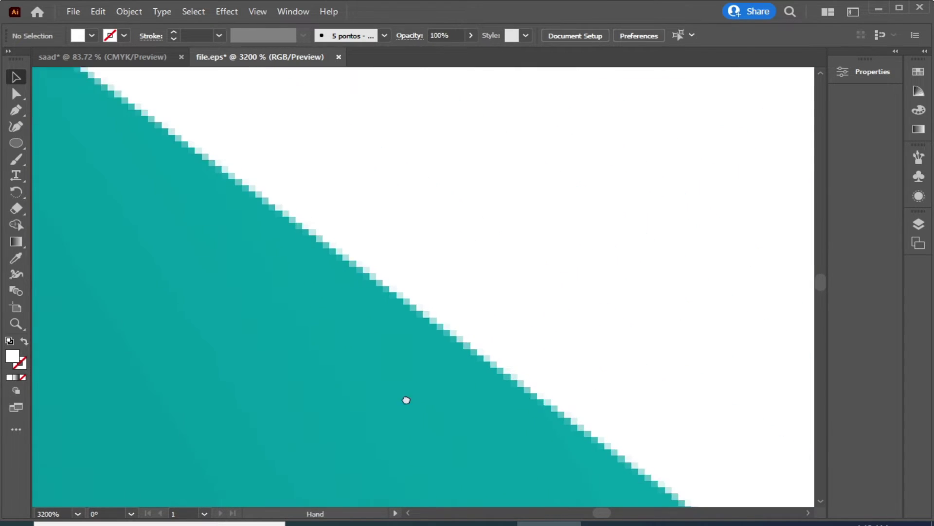
left_click_drag(406, 400, 384, 414)
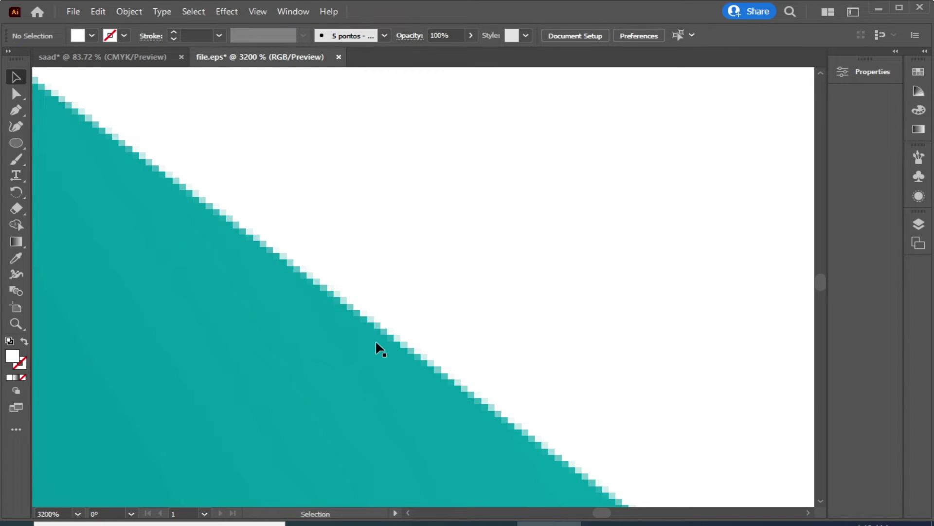
key("ctrl+0")
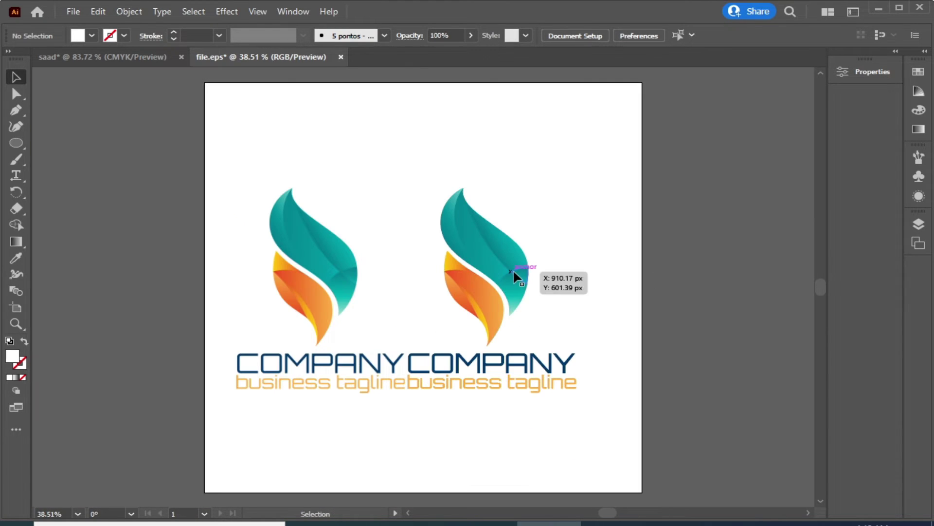
scroll(525, 265, "up", 2)
scroll(520, 271, "up", 5)
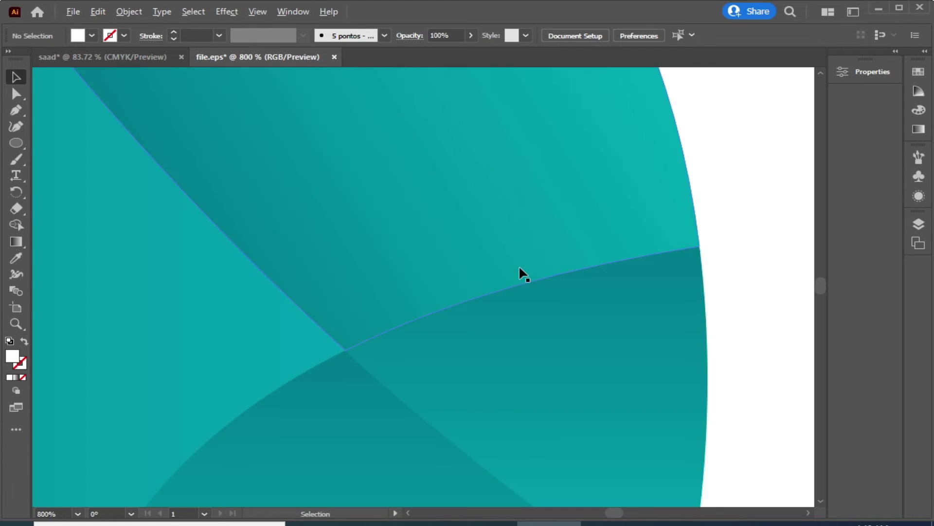
scroll(520, 270, "up", 3)
scroll(523, 275, "up", 5)
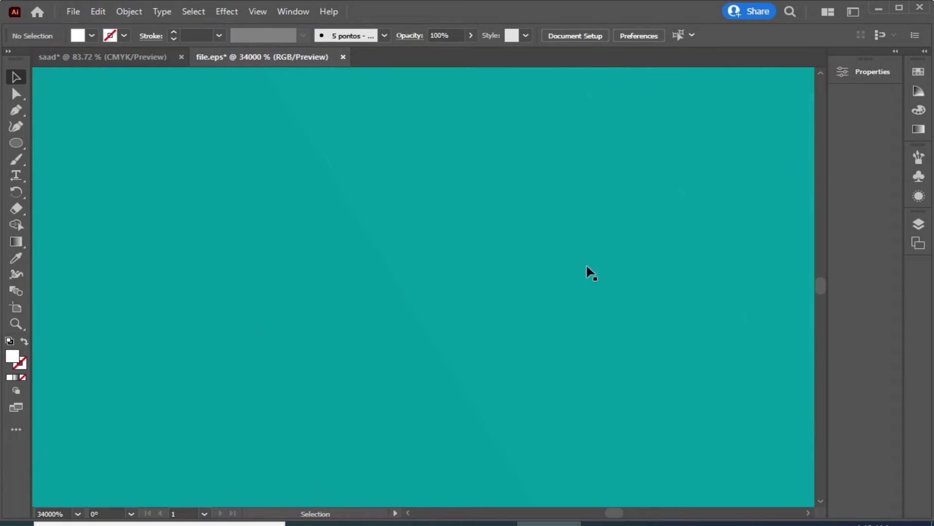
mouse_move(408, 257)
left_mouse_down()
mouse_move(182, 348)
mouse_move(526, 223)
left_mouse_up()
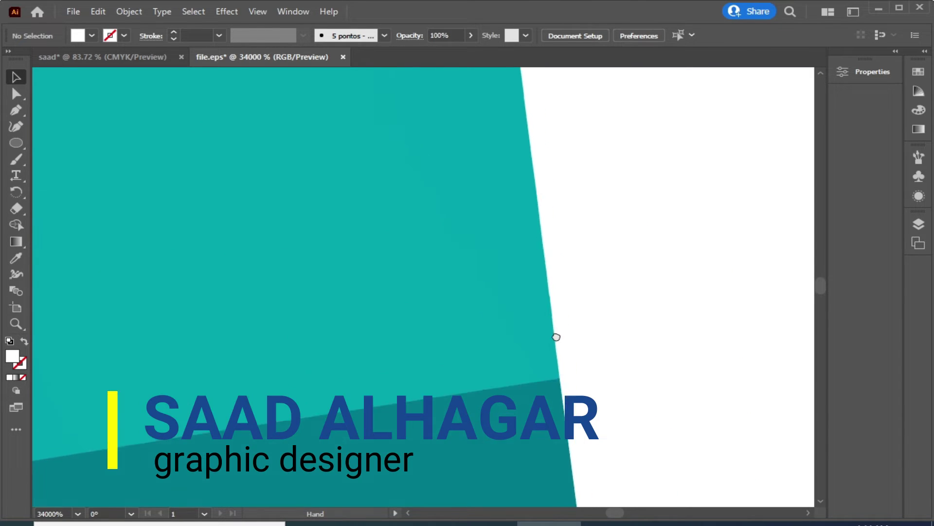
scroll(475, 321, "up", 2)
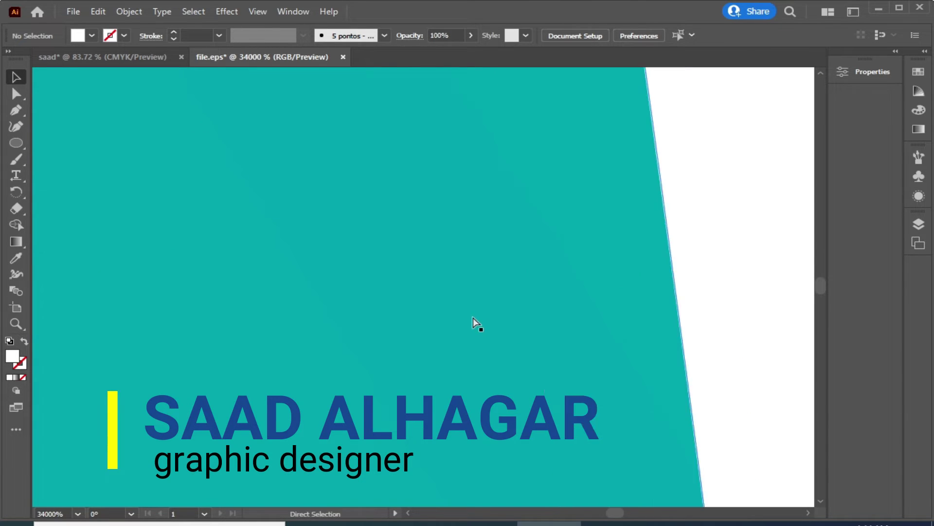
left_click_drag(664, 320, 459, 316)
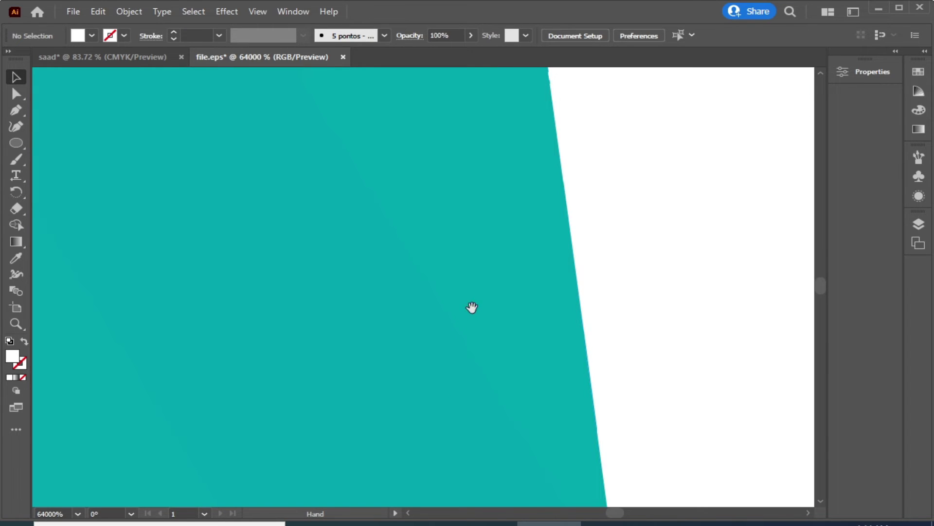
Shift both logos slightly, then enlarge the left logo and undo the enlargement
key("ctrl+0")
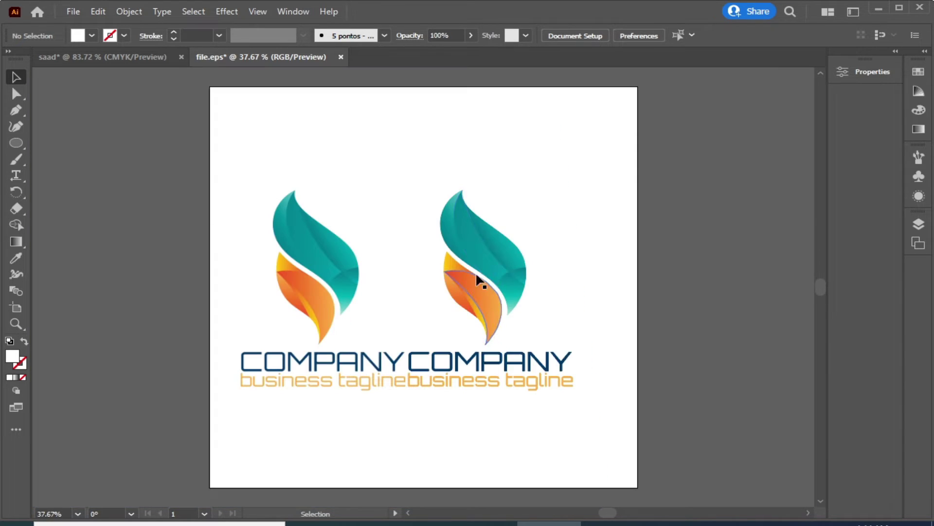
left_click_drag(508, 253, 527, 250)
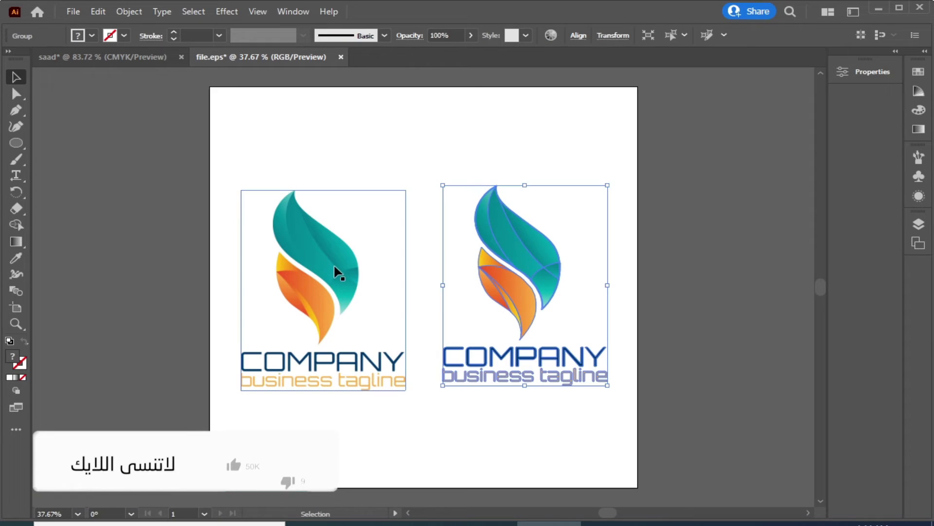
left_click_drag(333, 263, 333, 259)
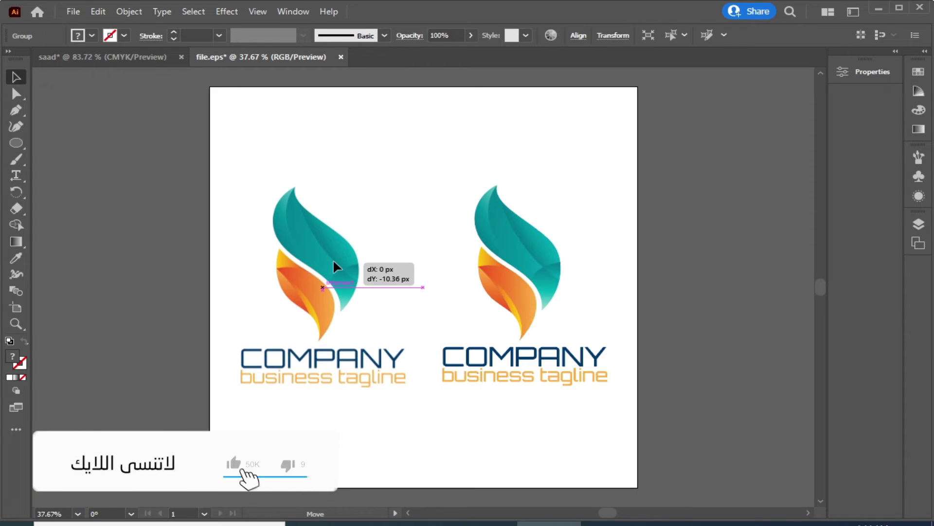
left_click(535, 259)
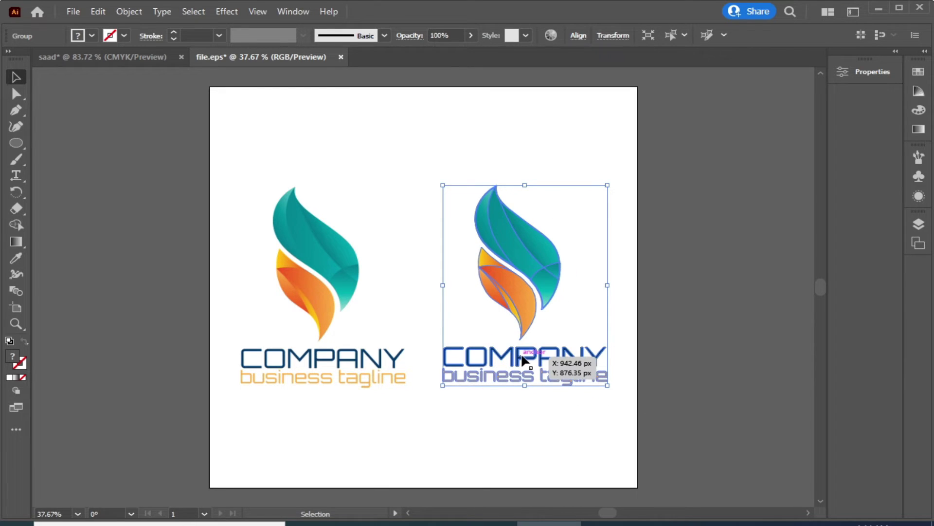
left_click(556, 403)
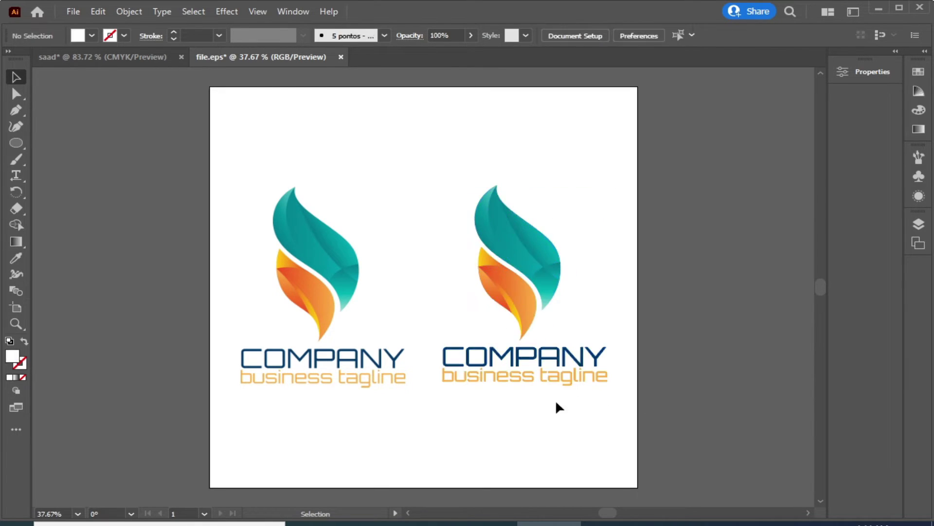
left_click(308, 266)
left_click_drag(407, 186, 643, 219)
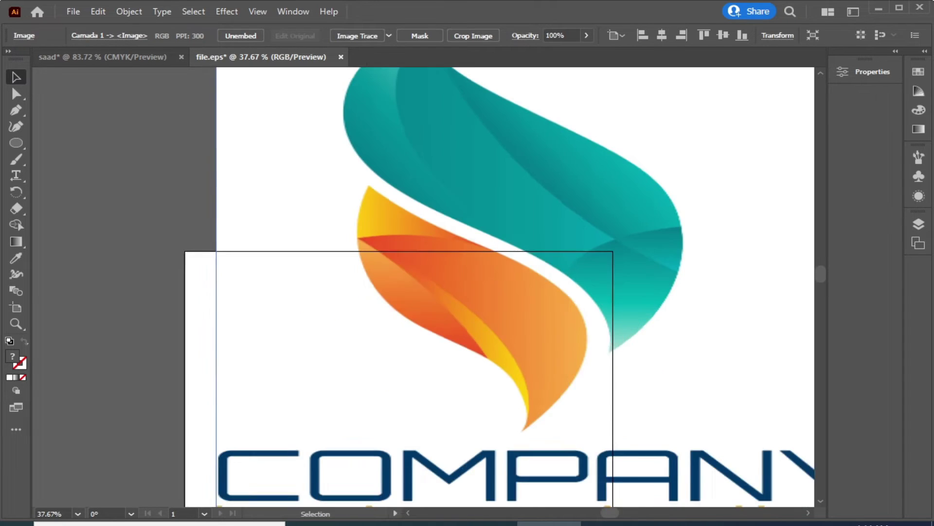
key("ctrl+z")
Enlarge the right logo group, then undo it and deselect
left_click(436, 441)
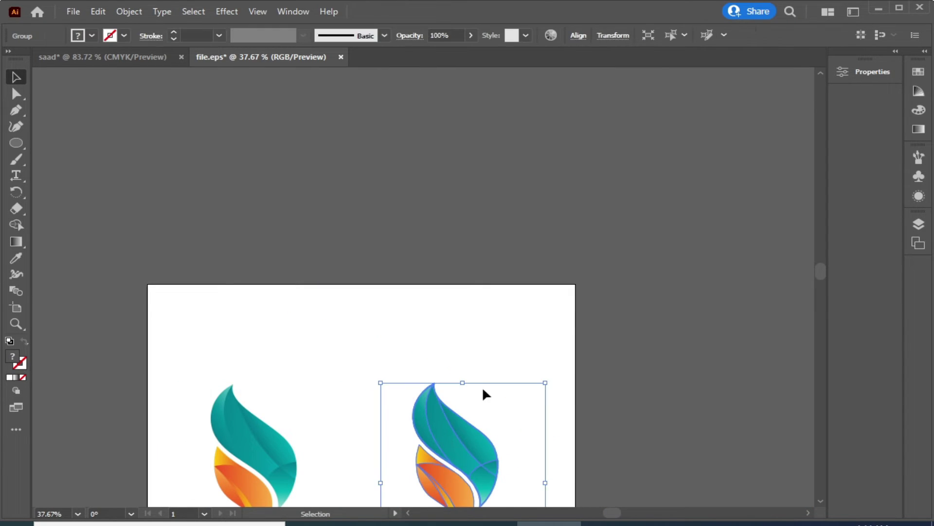
left_click_drag(545, 383, 868, 163)
key("ctrl+0")
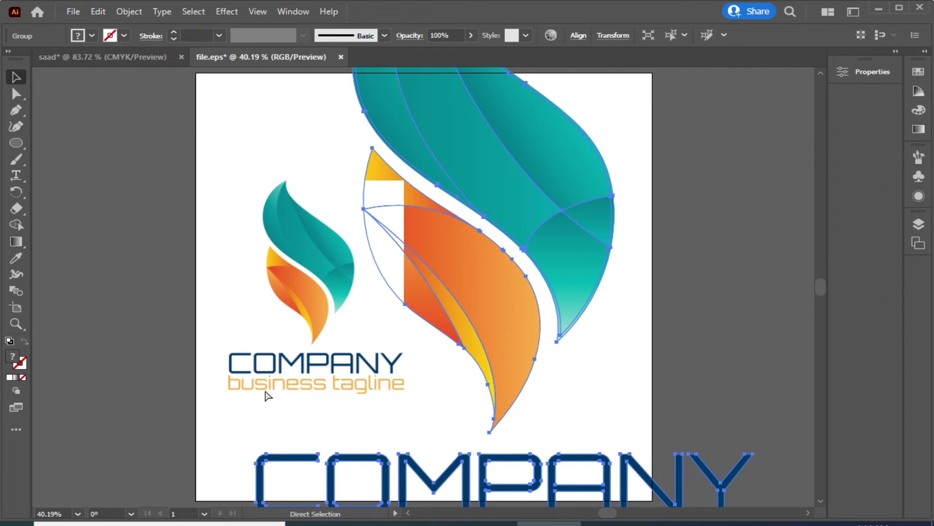
key("ctrl+z")
key("ctrl+z")
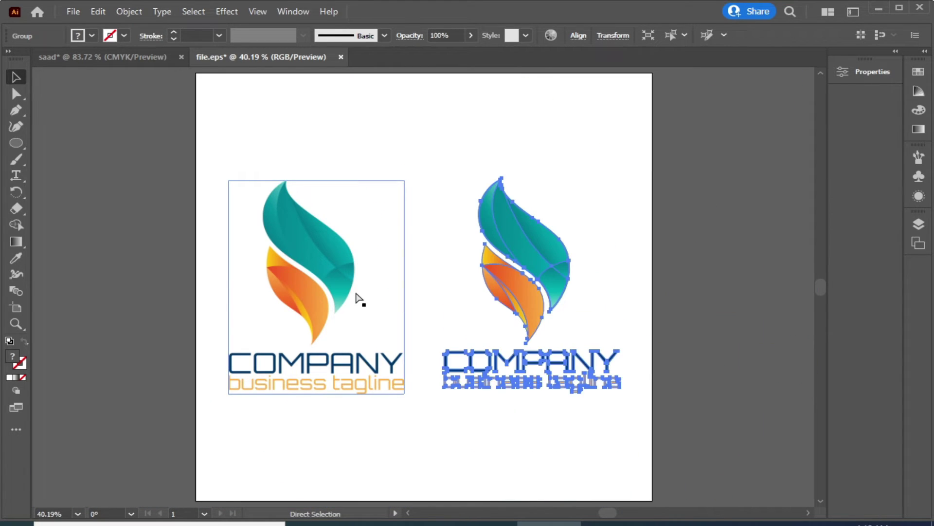
left_click(671, 207)
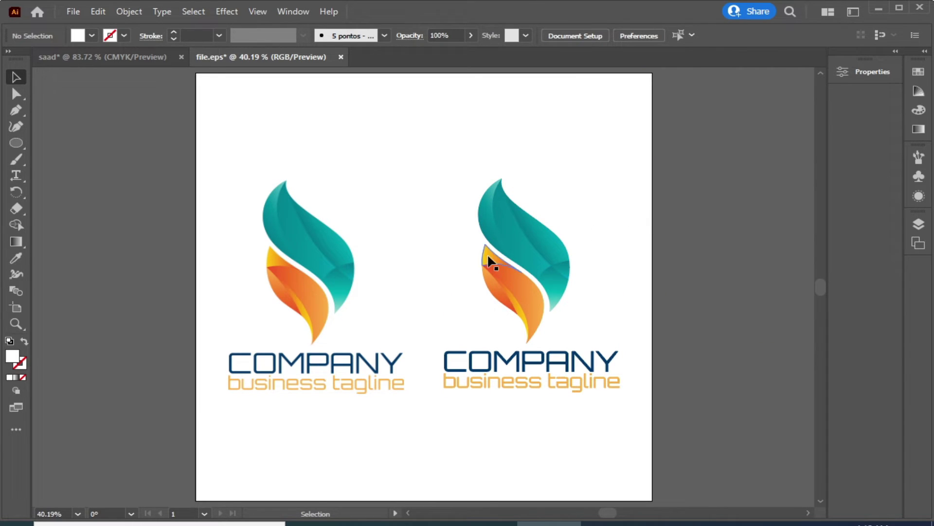
Nudge the logos closer together, then close file.eps without saving the changes
left_click(553, 248)
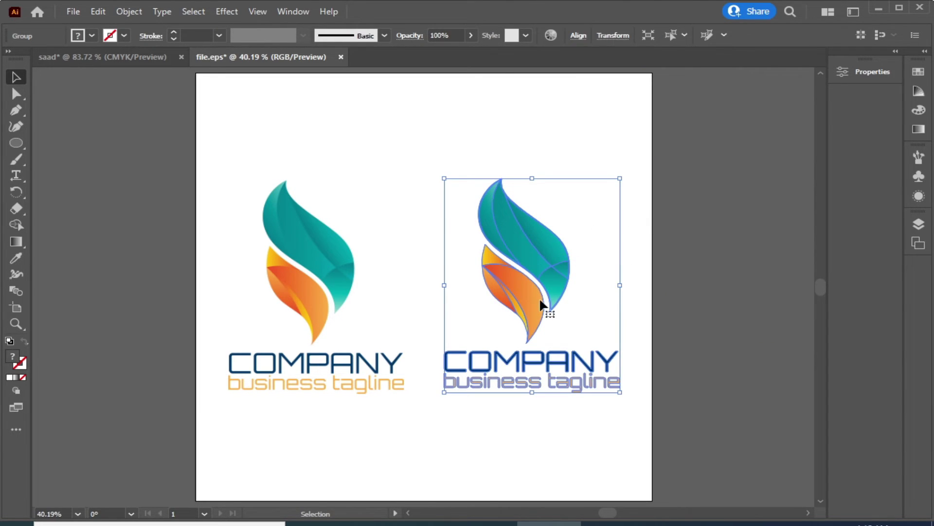
left_click_drag(539, 256, 536, 258)
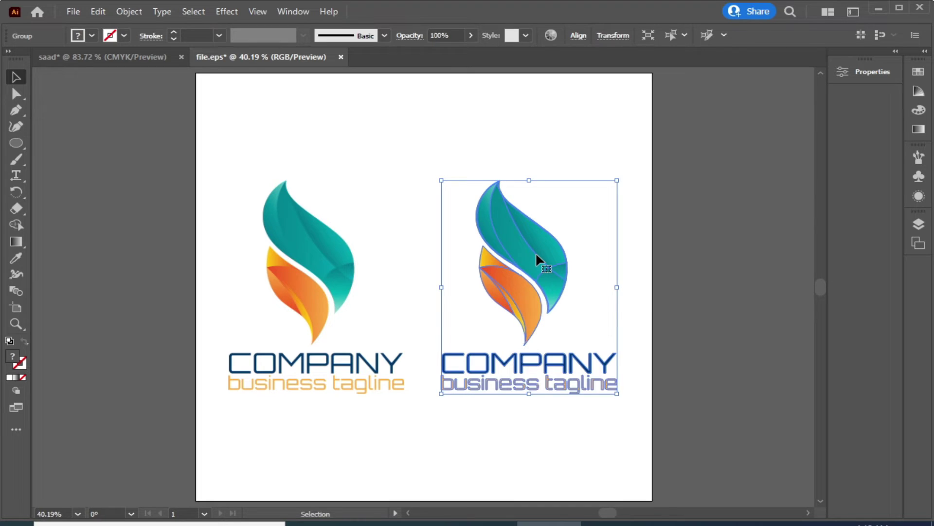
left_click(334, 244)
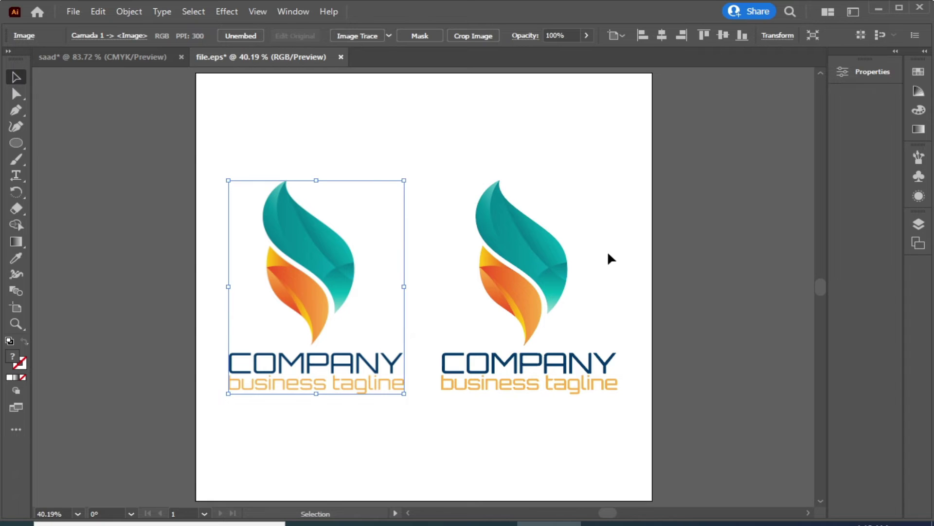
left_click(550, 261)
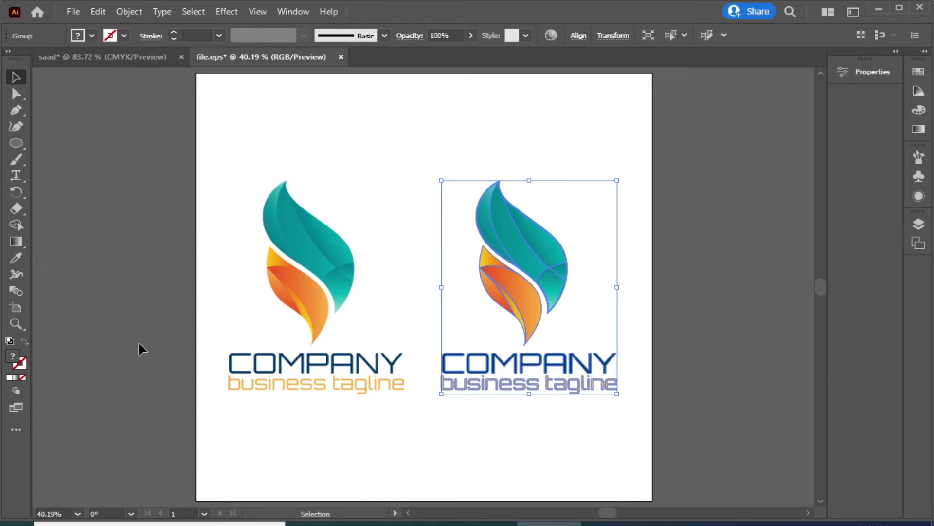
left_click(304, 251)
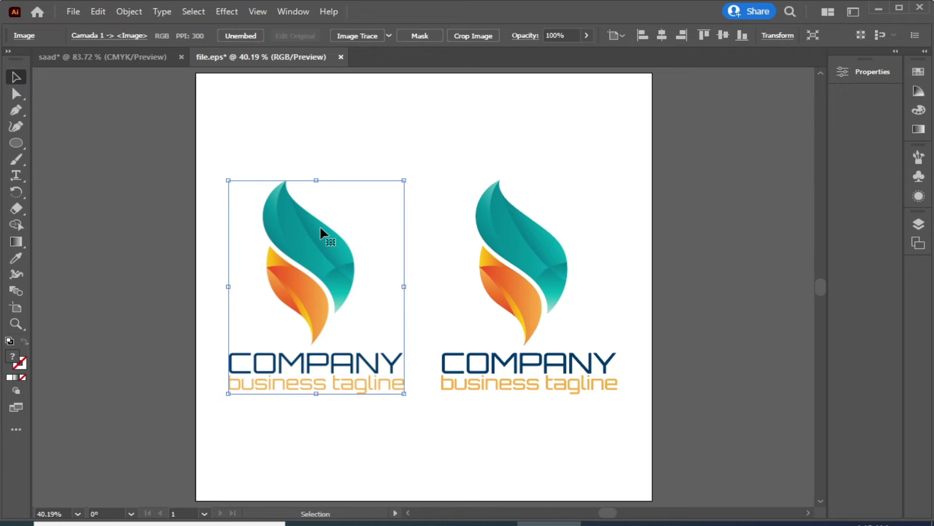
left_click_drag(314, 252, 333, 250)
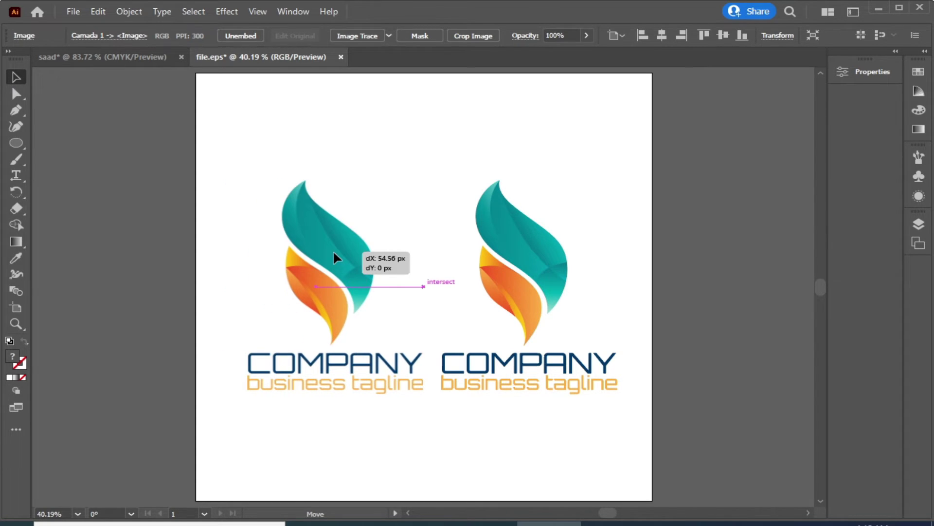
left_click(340, 57)
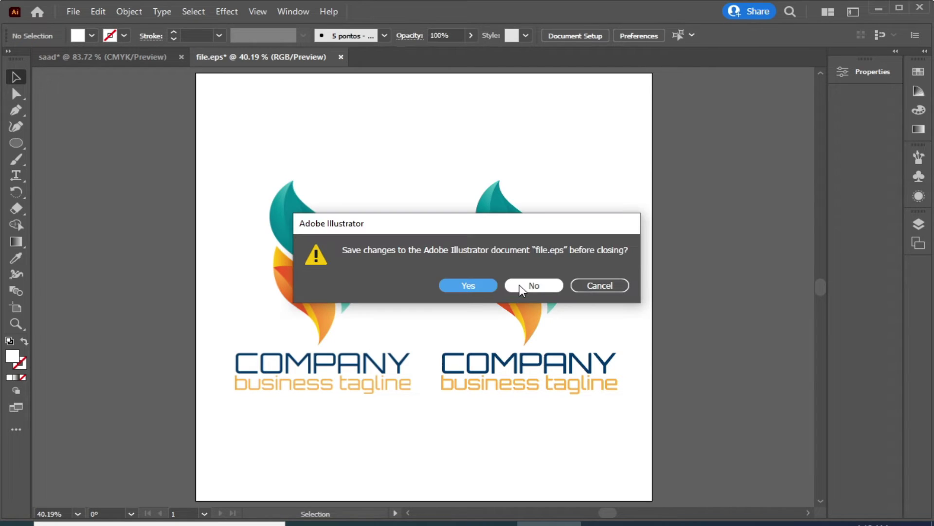
left_click(519, 285)
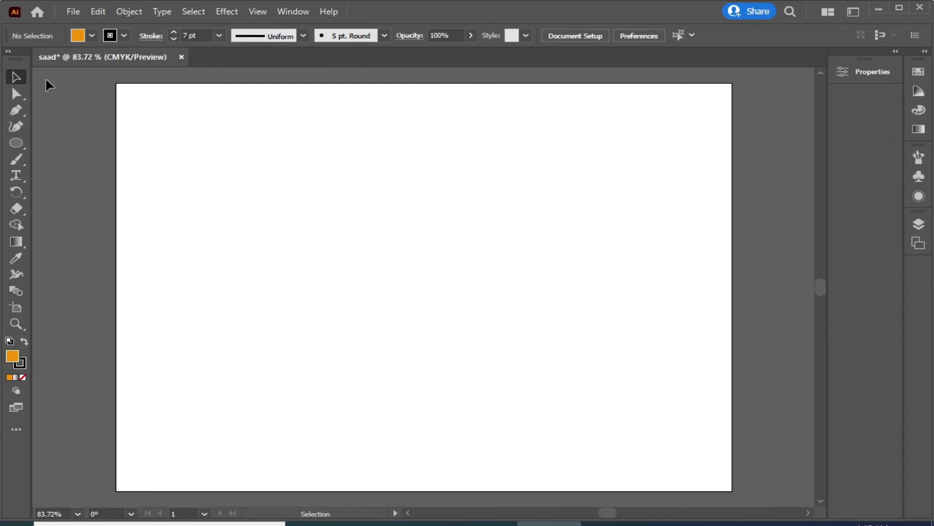
Draw an orange circle near the top left with a 12 pt magenta stroke
left_click(19, 145)
mouse_move(267, 122)
left_mouse_down()
mouse_move(380, 225)
mouse_move(394, 252)
left_mouse_up()
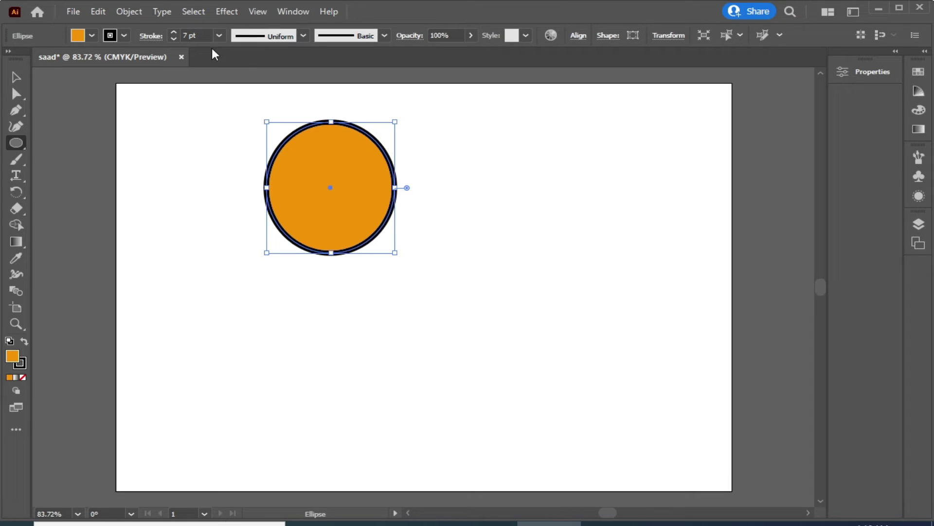
left_click(176, 31)
left_click(176, 31)
left_click(176, 31)
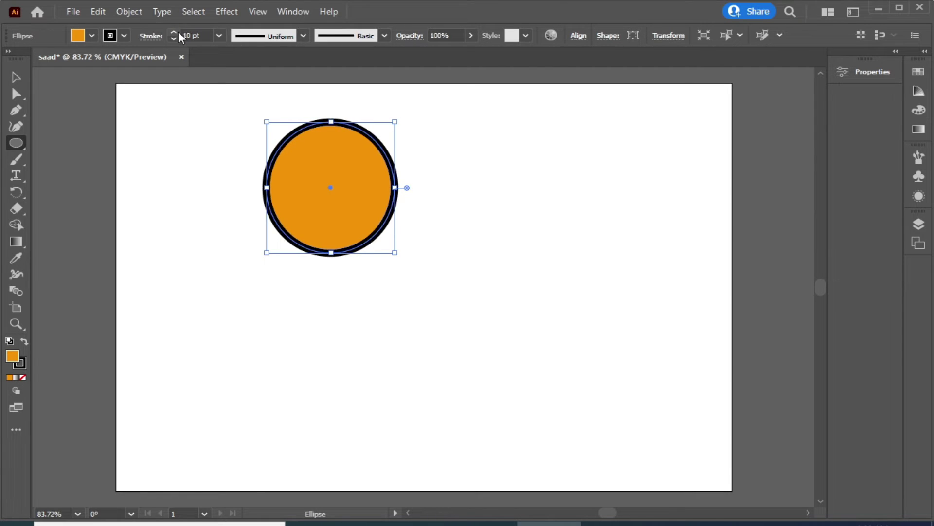
left_click(124, 35)
left_click(101, 57)
Keep the circle's opacity at 100% and briefly check the alignment options
left_click(464, 35)
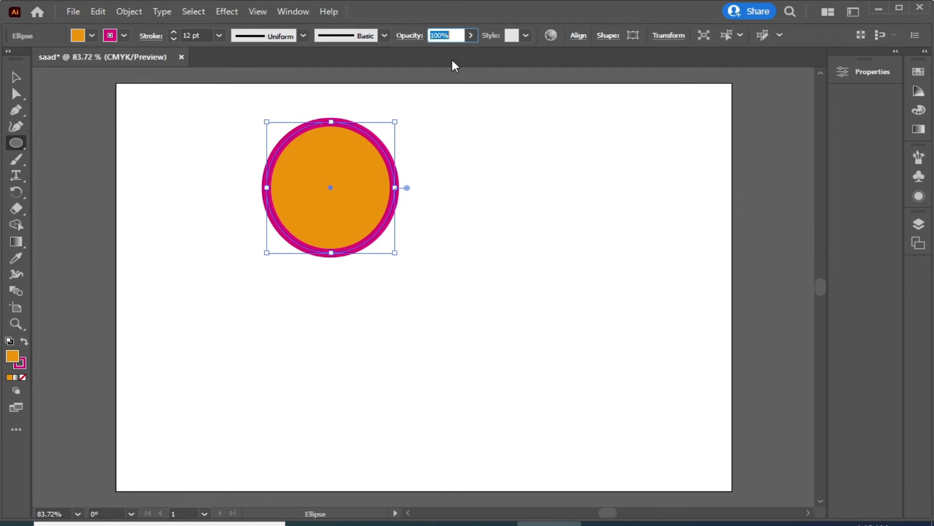
left_click(464, 37)
mouse_move(443, 51)
left_mouse_down()
mouse_move(433, 51)
mouse_move(481, 50)
left_mouse_up()
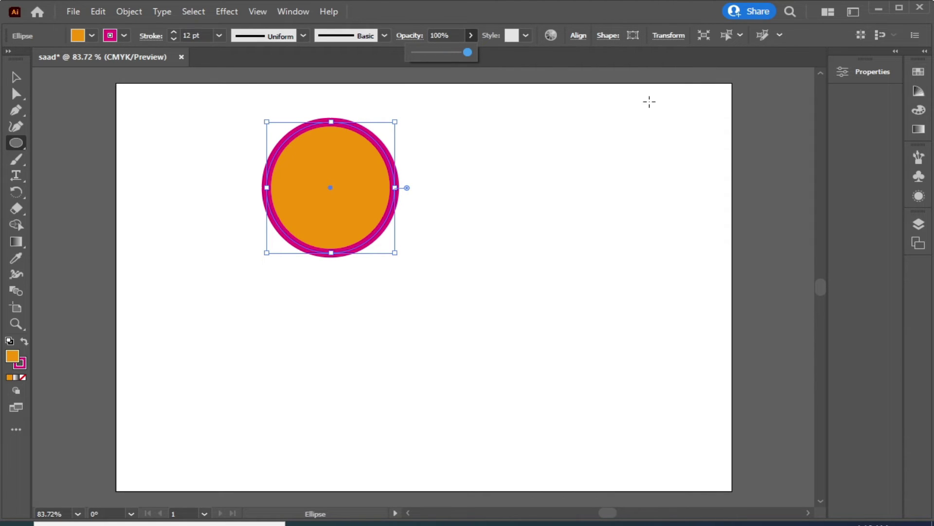
left_click(578, 35)
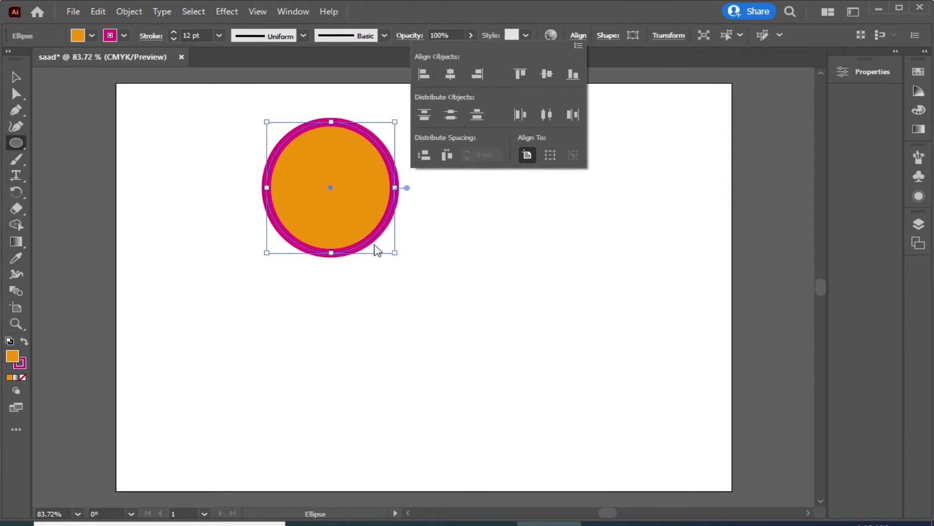
left_click(144, 141)
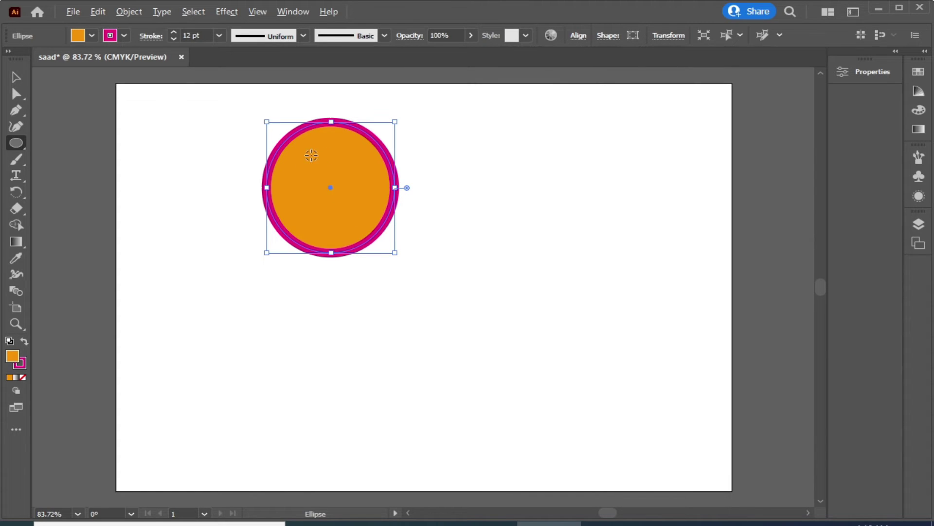
left_click(14, 81)
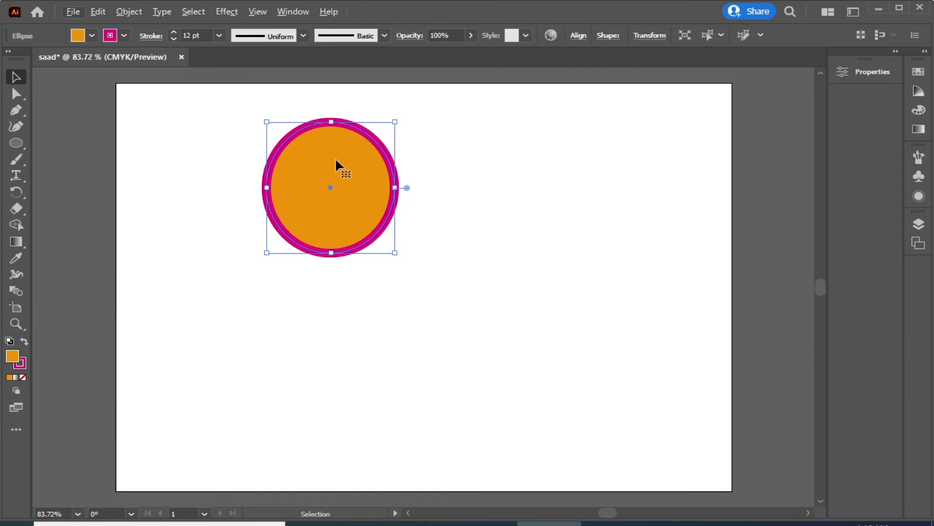
Move the circle toward the centre and duplicate it to the right, lower down
mouse_move(338, 165)
left_mouse_down()
mouse_move(353, 184)
mouse_move(523, 189)
left_mouse_up()
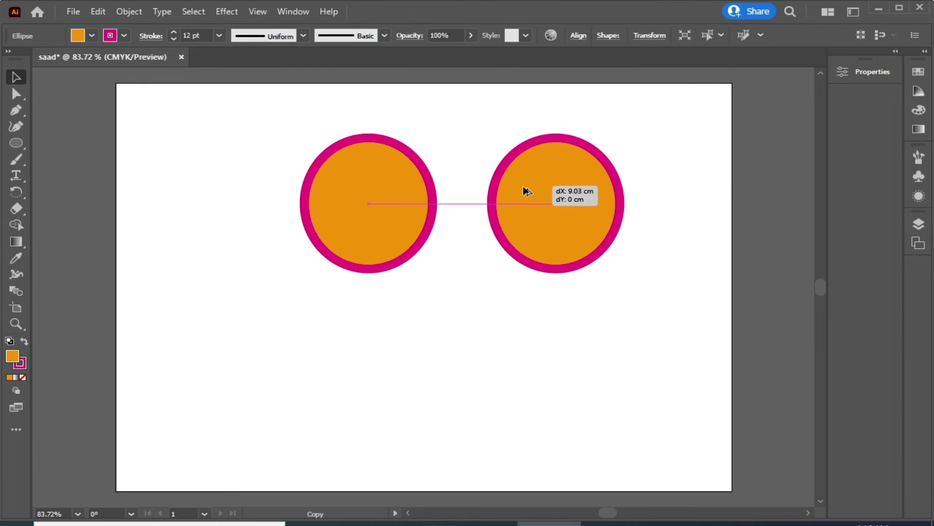
left_click_drag(524, 189, 524, 189)
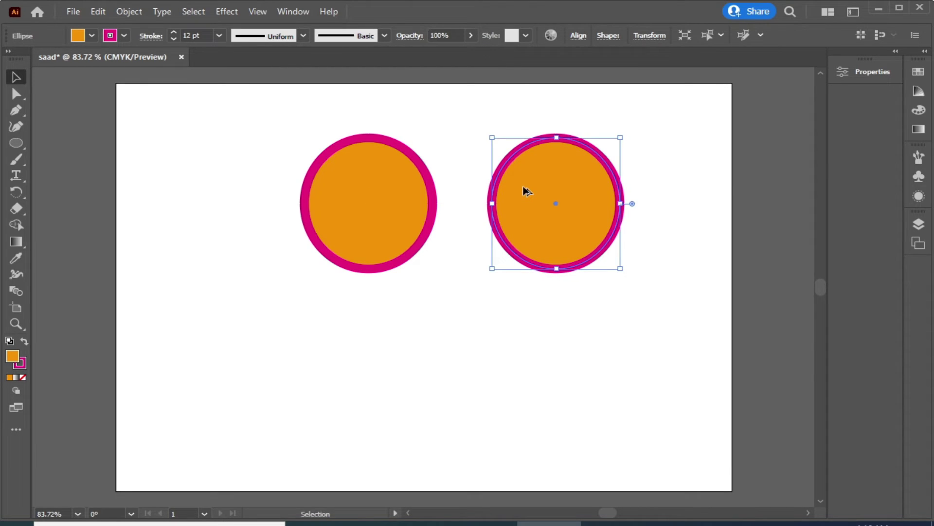
left_click_drag(514, 222, 520, 295)
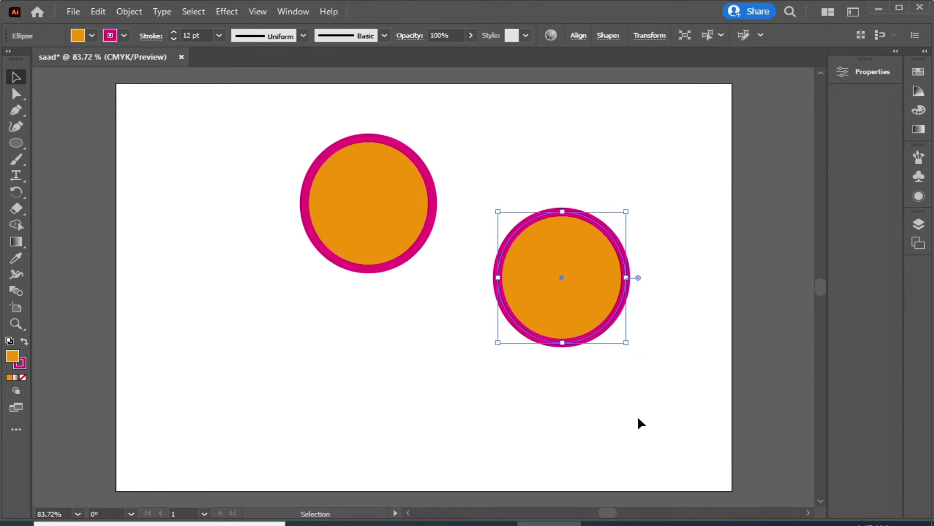
Vertically center-align both circles, then show the left circle's properties
left_click_drag(638, 418, 232, 137)
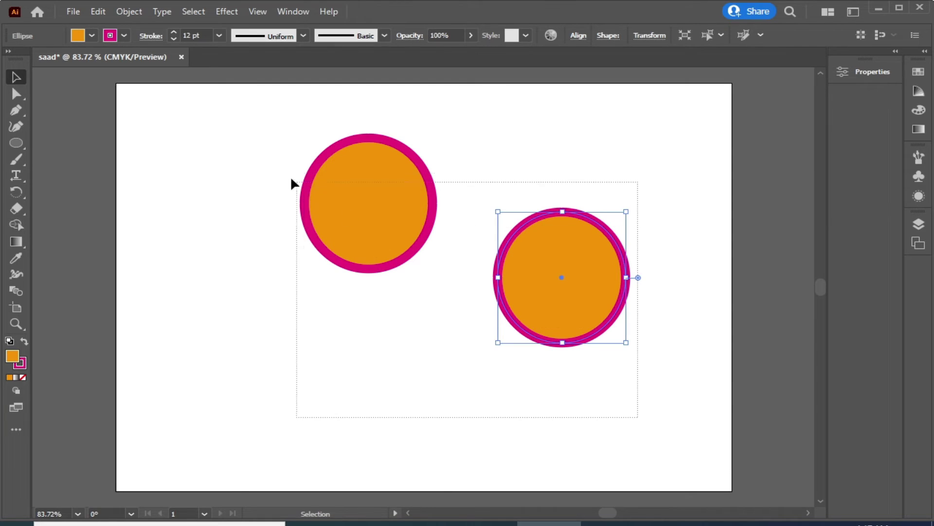
left_click(579, 37)
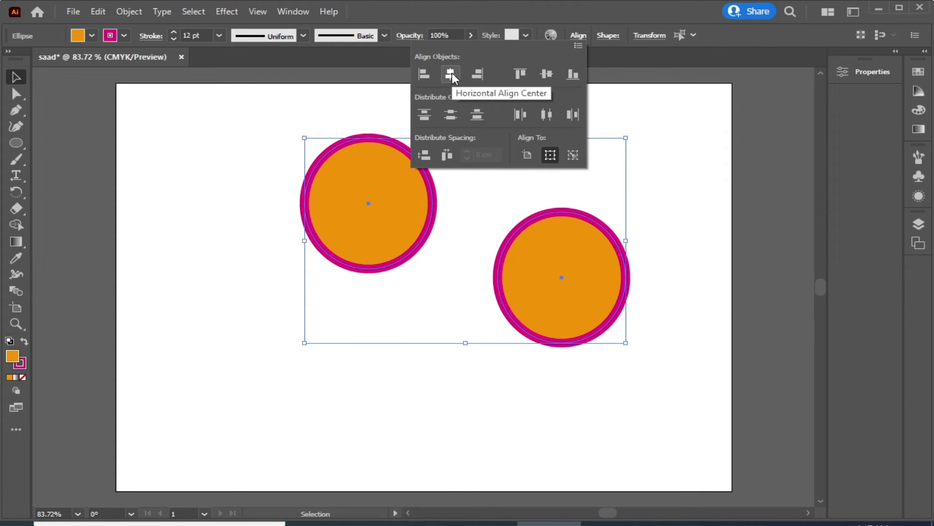
left_click(544, 74)
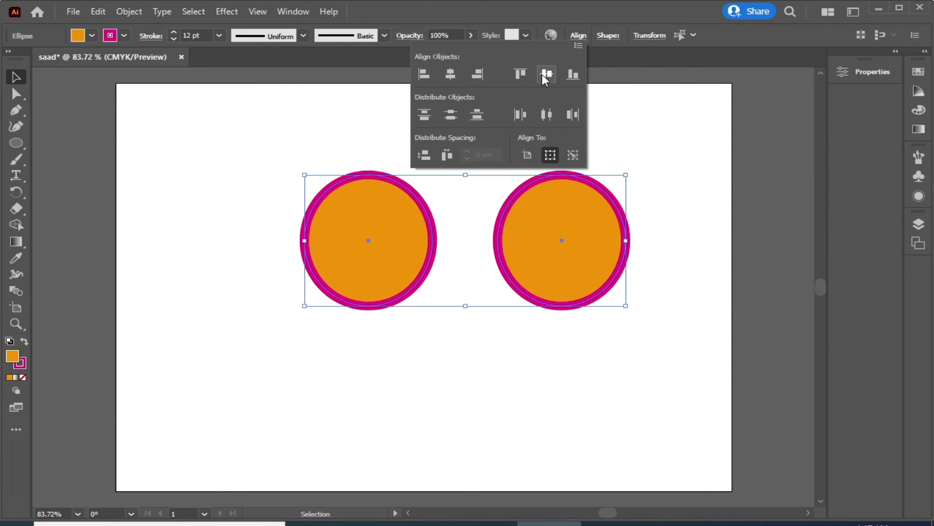
left_click(453, 75)
left_click(875, 74)
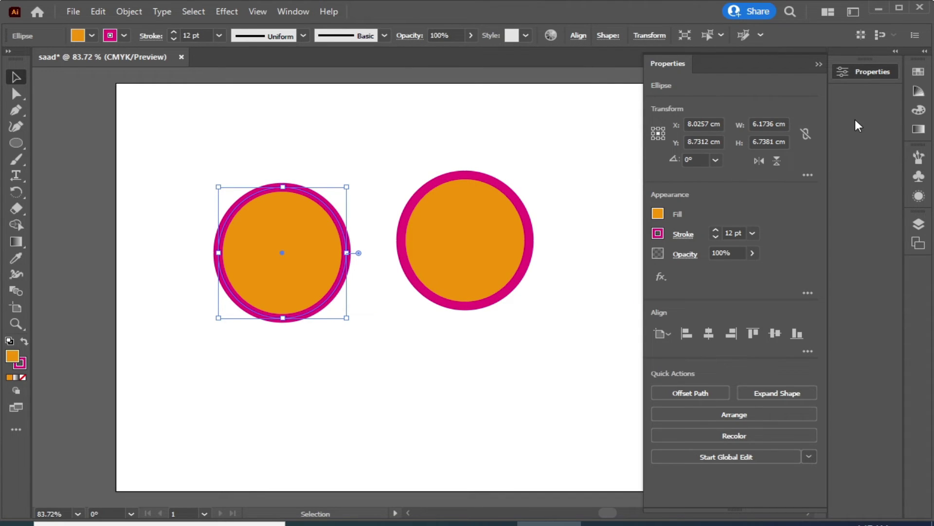
Collapse Properties, switch to the Essentials workspace and reset it to defaults
left_click(873, 74)
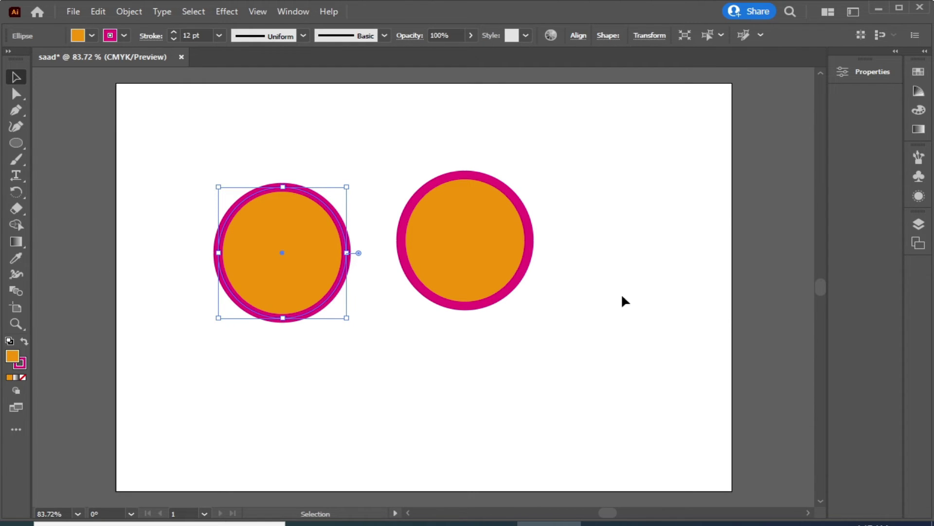
left_click(856, 10)
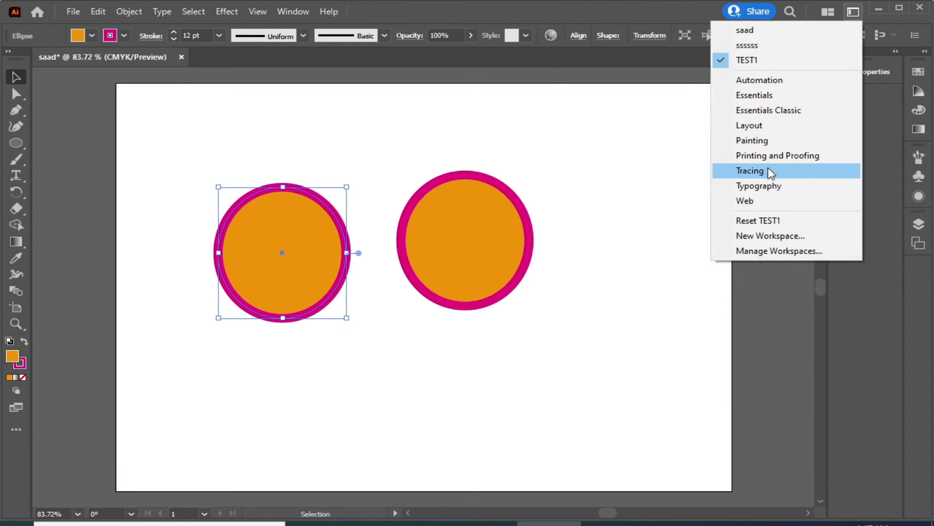
left_click(773, 97)
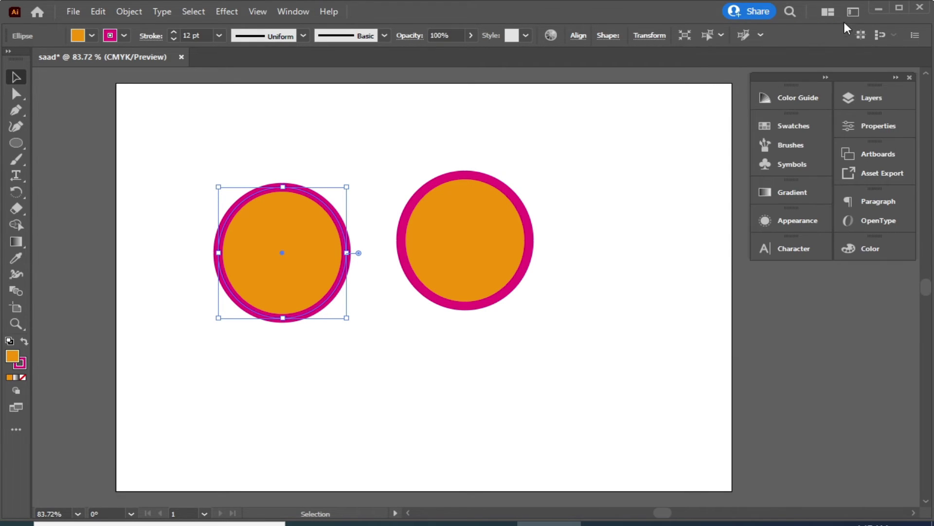
left_click(853, 11)
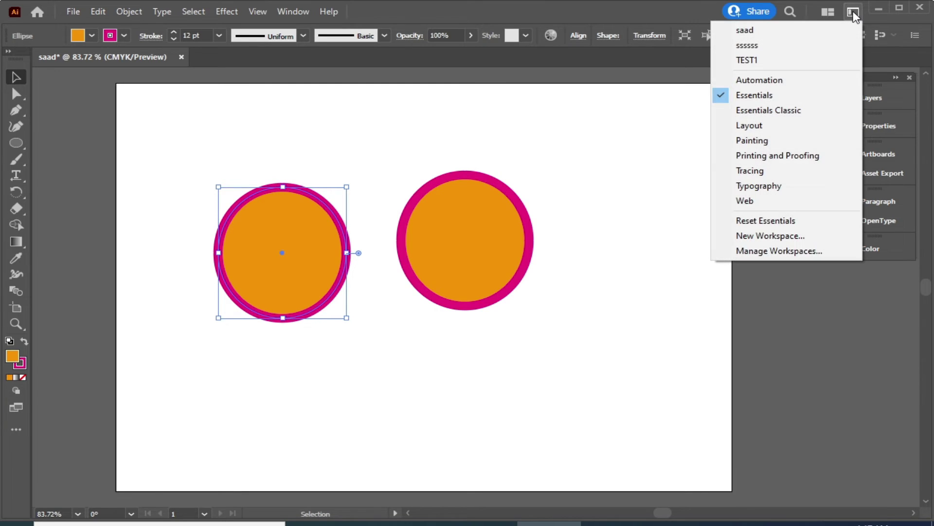
left_click(766, 220)
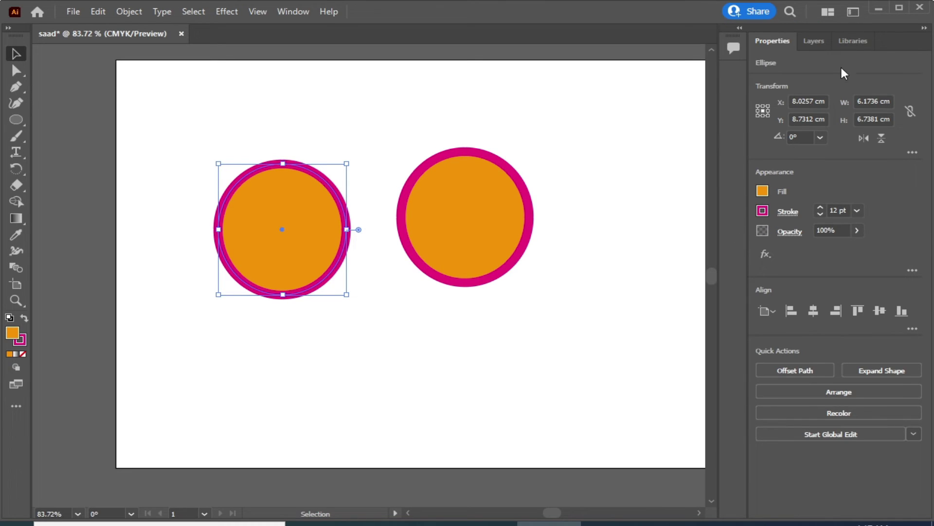
left_click(853, 11)
left_click(658, 389)
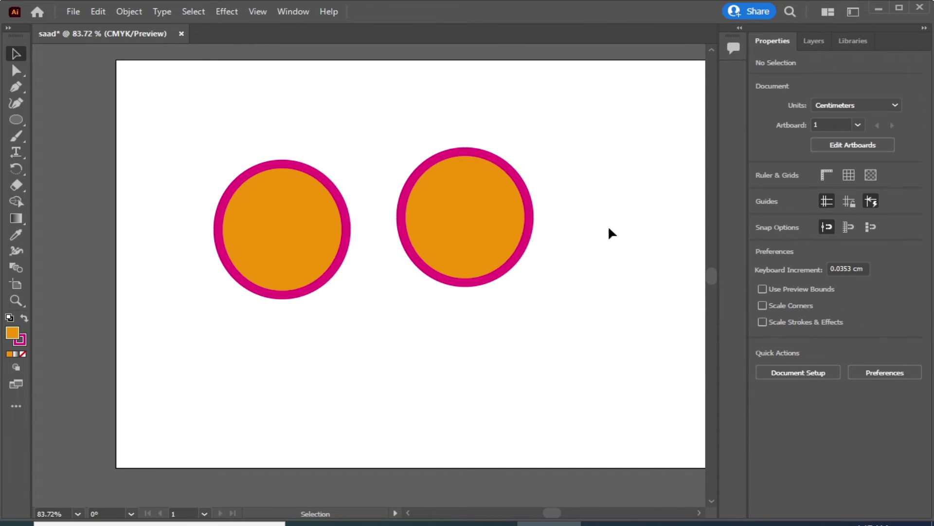
Switch to the Painting workspace and look over its panel layout
left_click(854, 12)
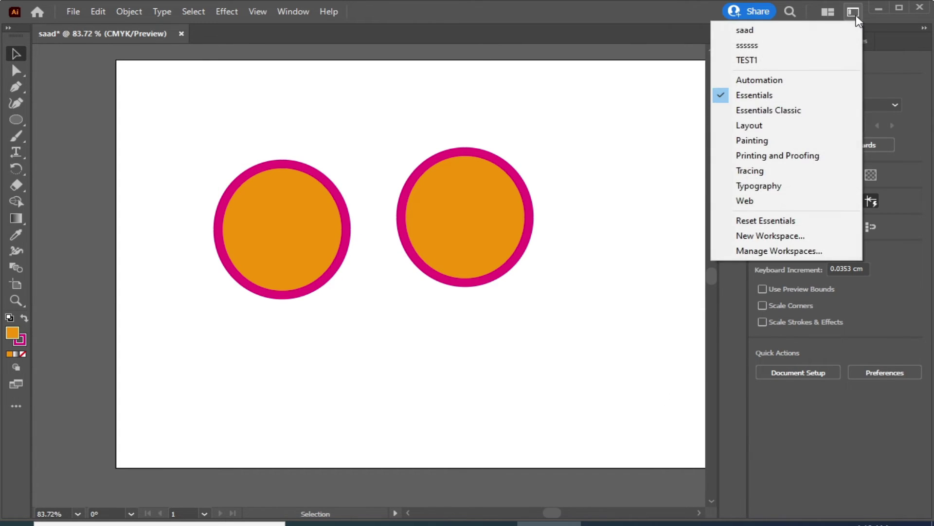
left_click(772, 141)
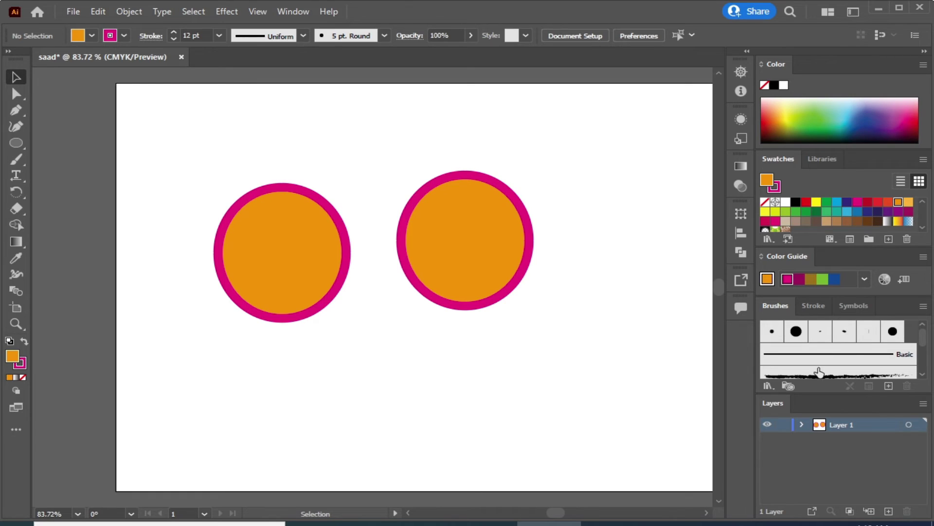
scroll(839, 329, "down", 3)
scroll(839, 328, "up", 2)
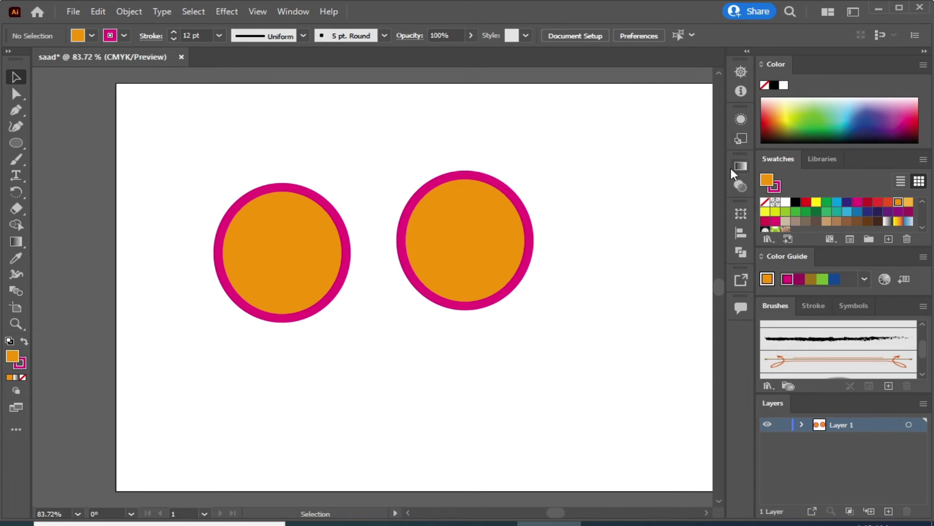
Return to Essentials and float the Properties and Layers panels over the canvas
left_click(853, 11)
left_click(782, 94)
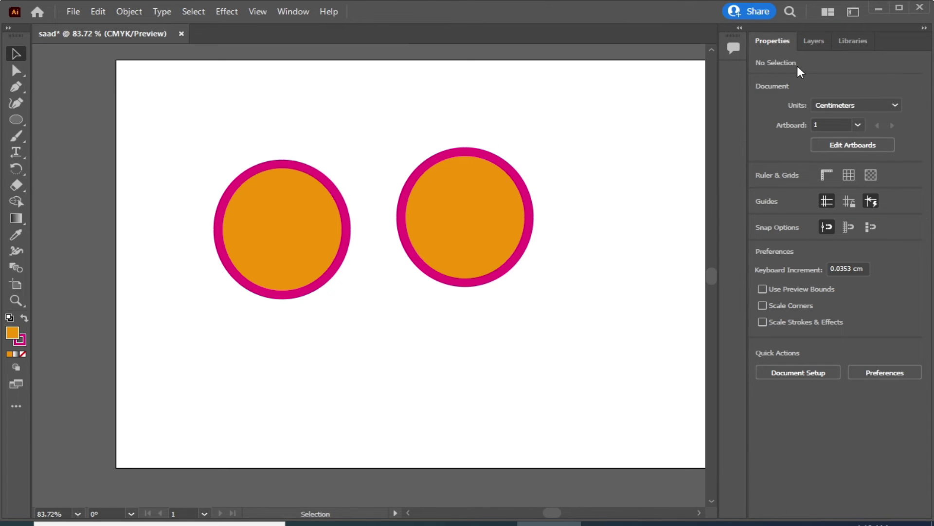
left_click_drag(774, 40, 508, 77)
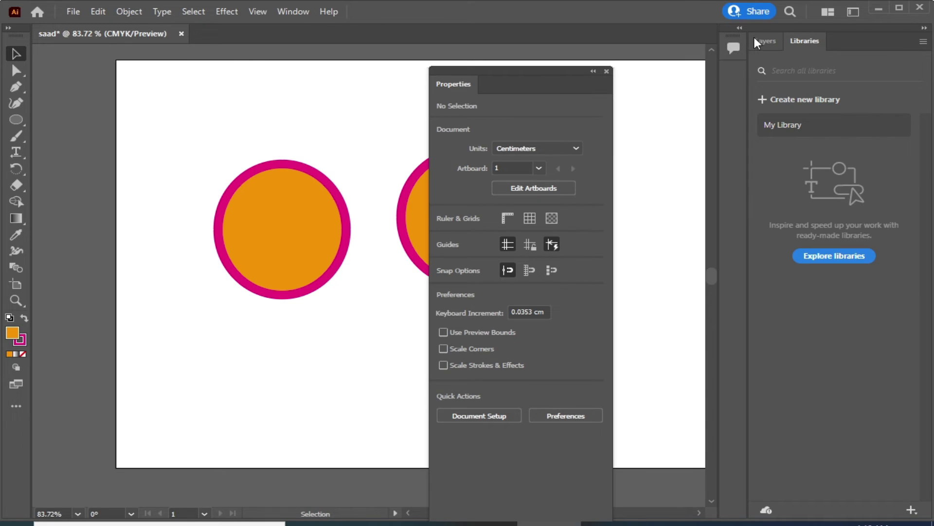
mouse_move(765, 41)
left_mouse_down()
mouse_move(180, 84)
mouse_move(204, 83)
left_mouse_up()
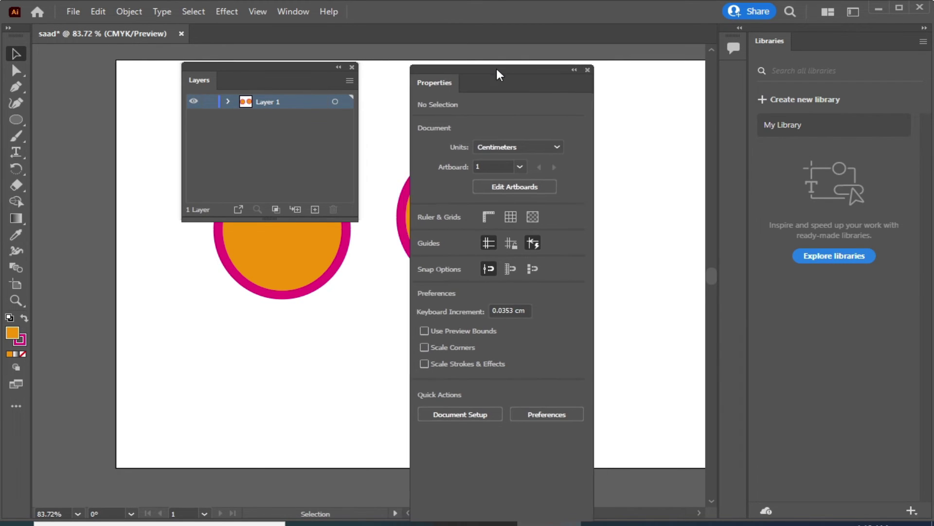
left_click_drag(518, 75, 477, 74)
Float and close the Libraries panel, then reposition the floating Properties and Layers panels
left_click_drag(771, 41, 620, 99)
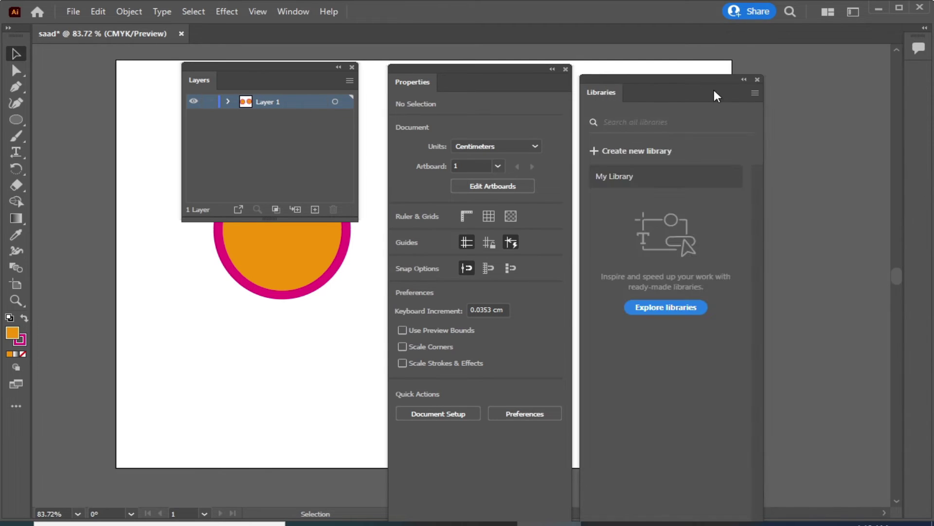
left_click(741, 71)
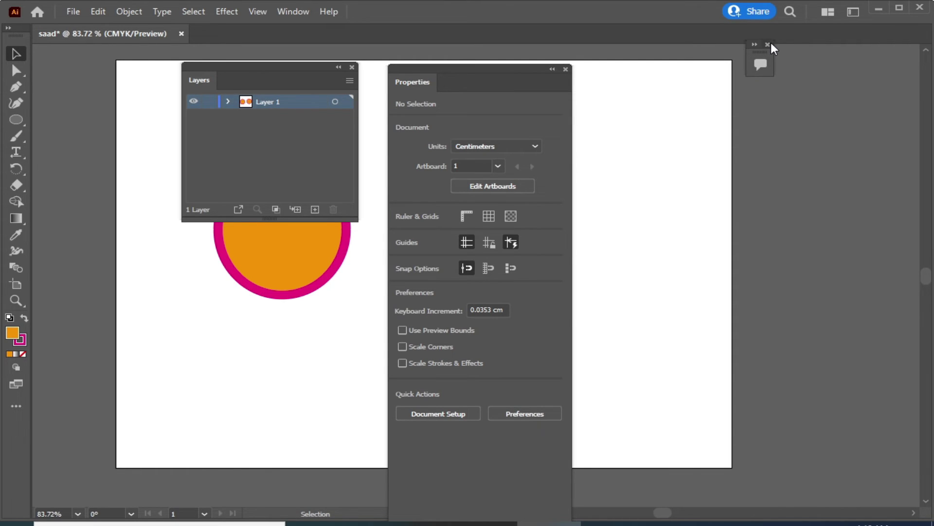
left_click_drag(463, 75, 526, 71)
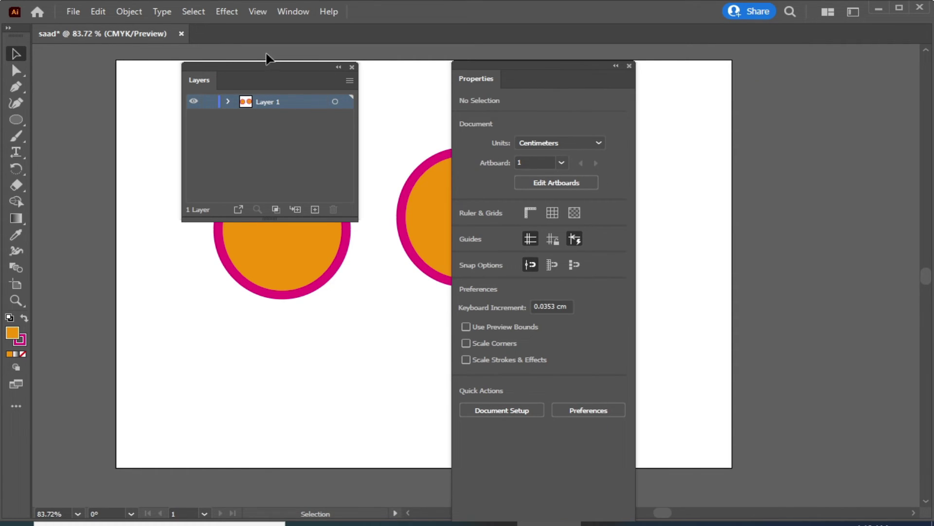
left_click_drag(265, 73, 315, 118)
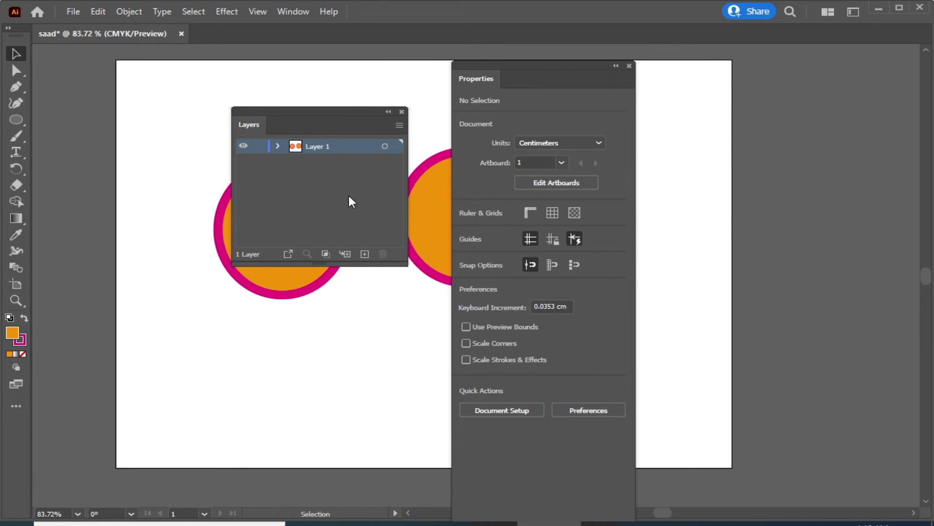
left_click(290, 13)
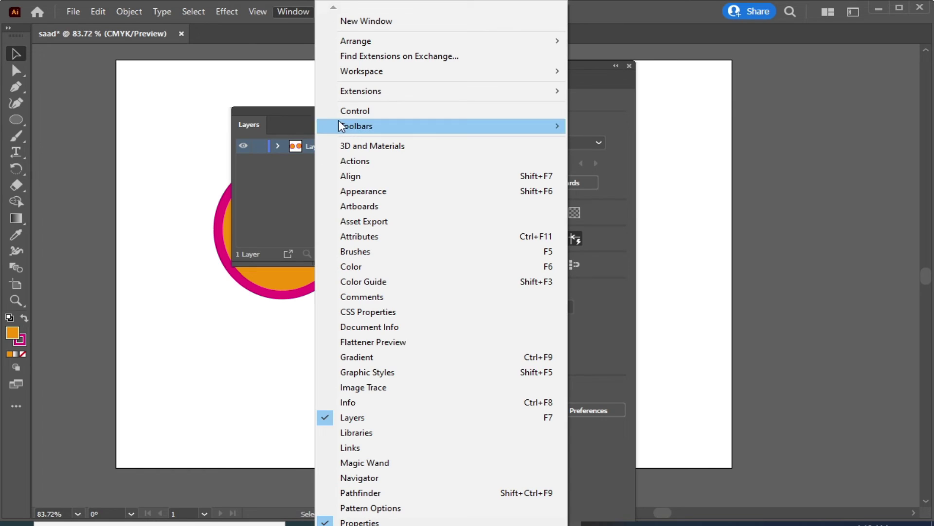
Show the Control bar and open a floating Color panel on the right, checking its Color Guide tab
left_click(351, 111)
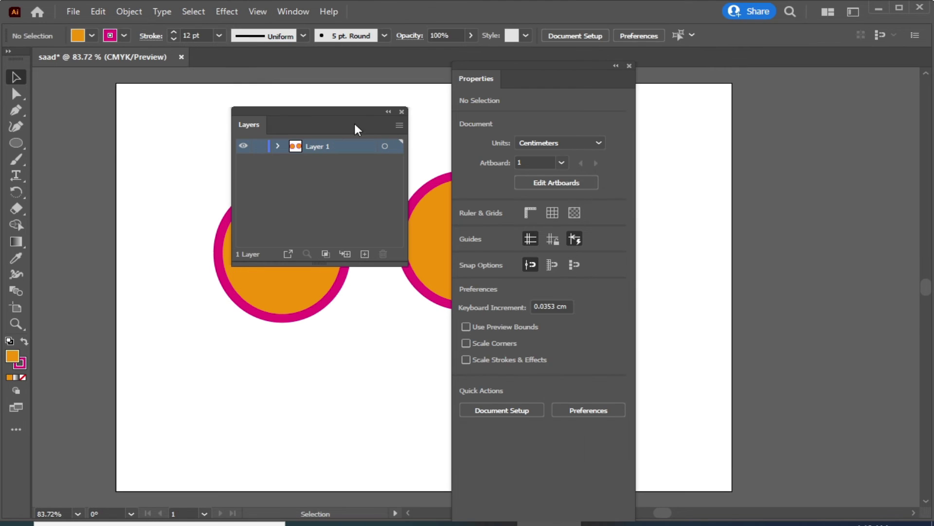
left_click(289, 13)
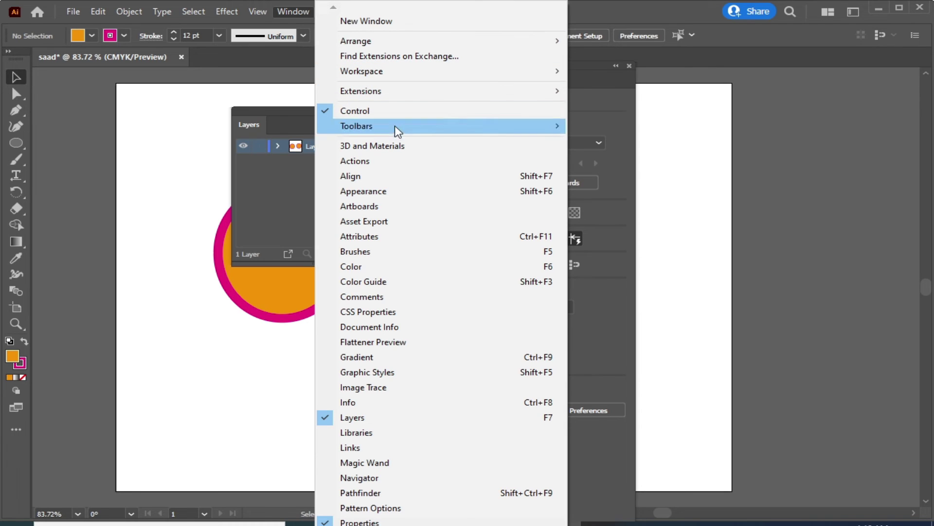
left_click(375, 267)
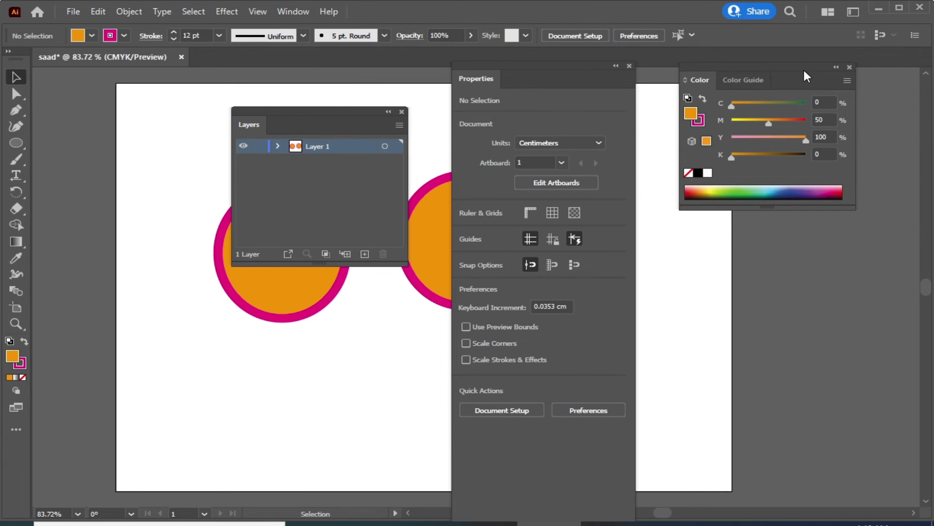
left_click_drag(804, 71, 821, 145)
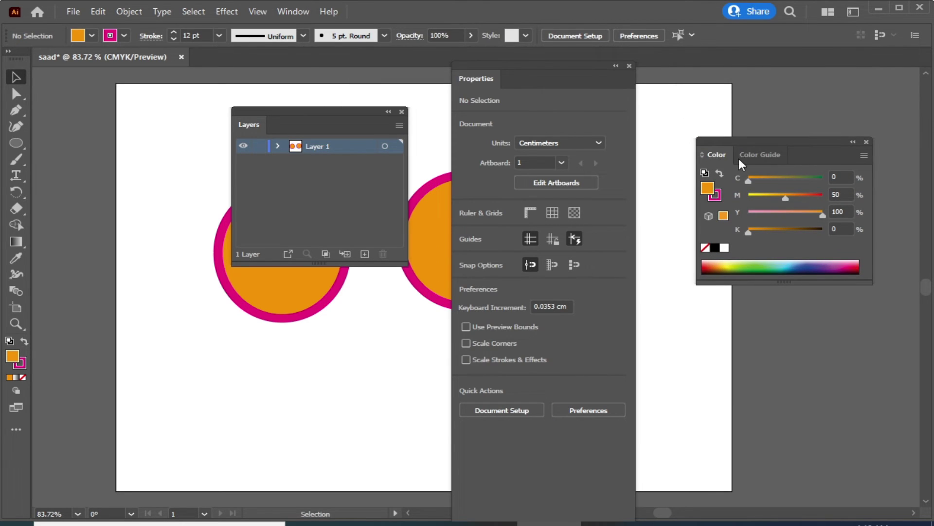
left_click(764, 156)
left_click(714, 156)
Open the Artboards panel at the lower left and the Gradient panel on the right
left_click(295, 12)
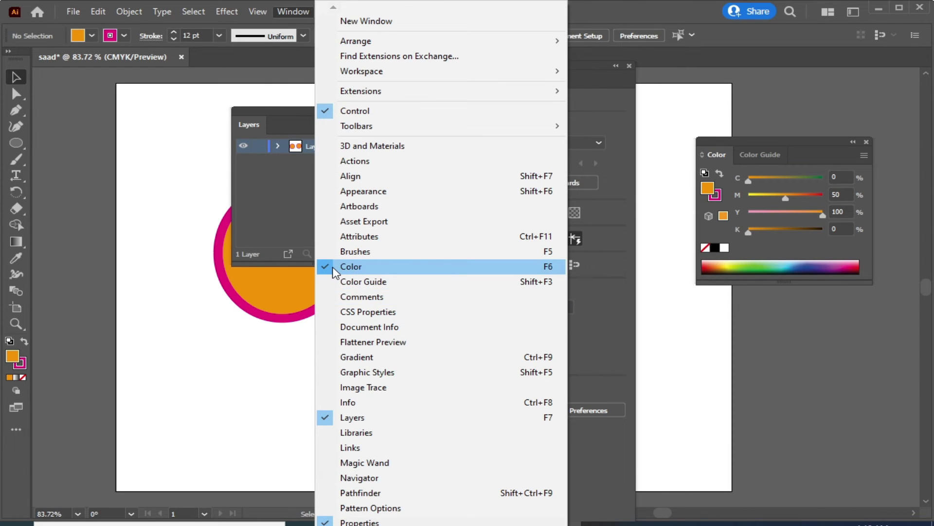
left_click(387, 205)
left_click_drag(568, 223, 193, 316)
left_click(282, 11)
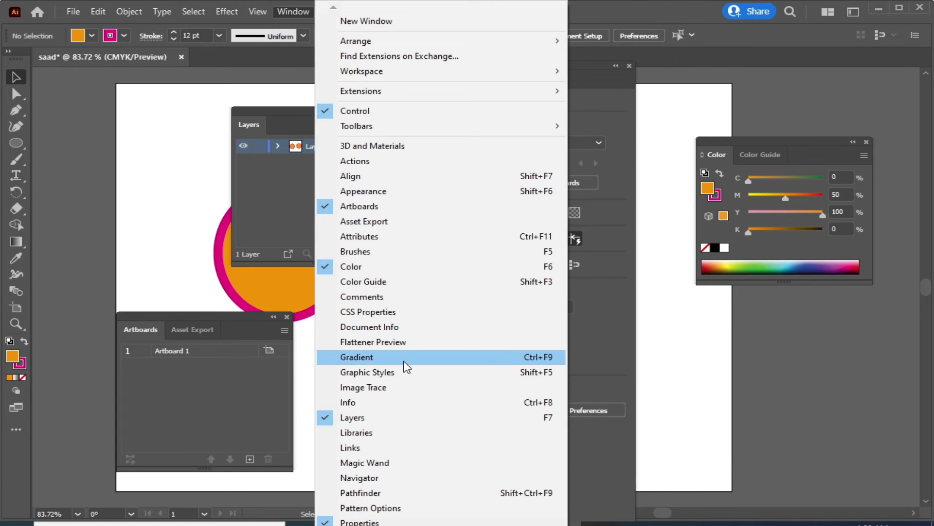
left_click(408, 366)
mouse_move(586, 392)
left_mouse_down()
mouse_move(641, 406)
mouse_move(772, 331)
left_mouse_up()
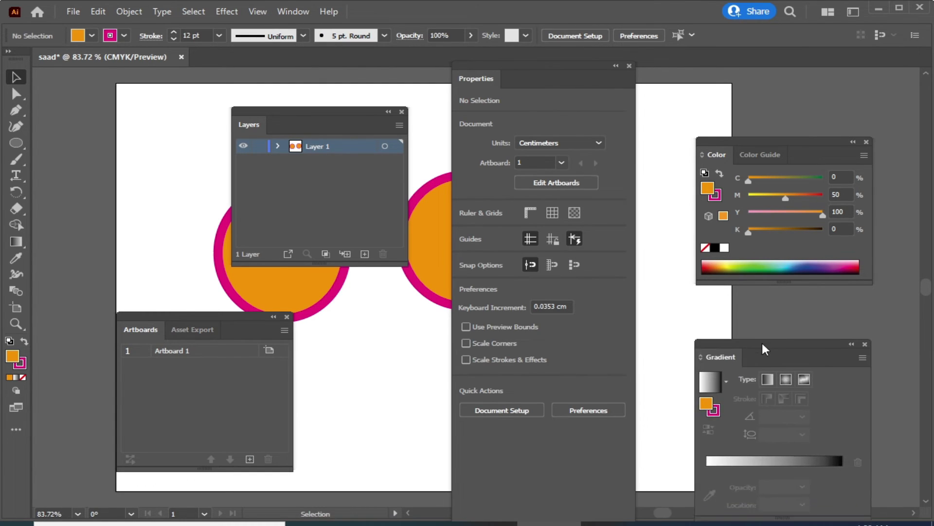
Open the Swatches panel above Color and view its grouped Brushes and Symbols tabs
left_click(292, 11)
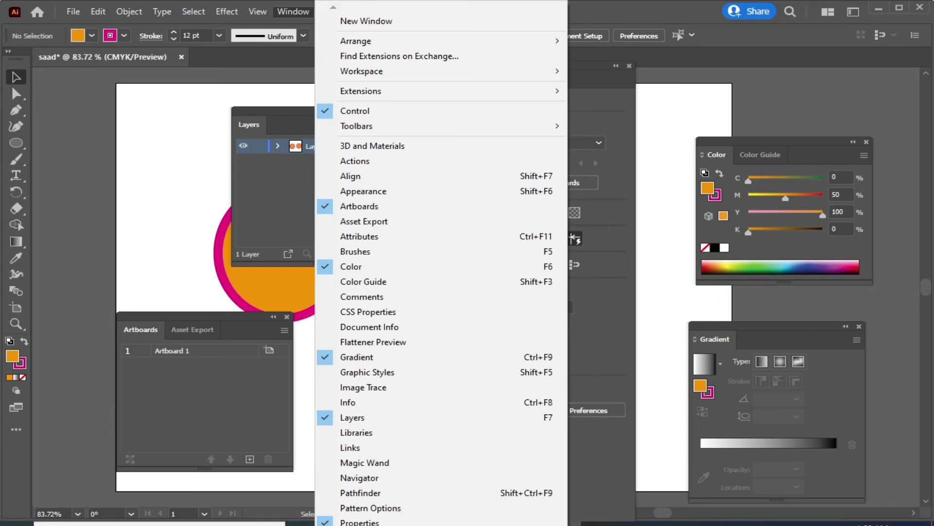
scroll(441, 265, "down", 1)
scroll(441, 266, "down", 2)
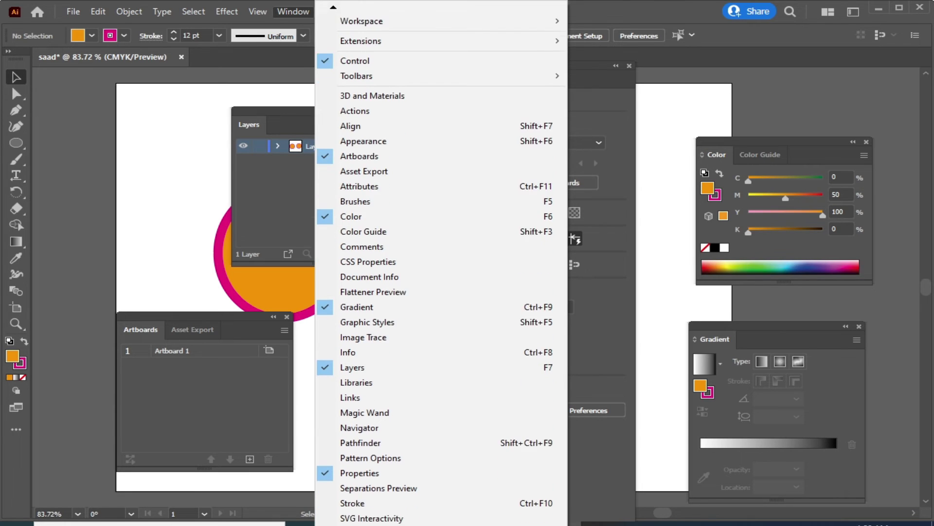
scroll(441, 265, "down", 2)
scroll(366, 433, "down", 1)
scroll(366, 433, "down", 1)
scroll(366, 434, "down", 1)
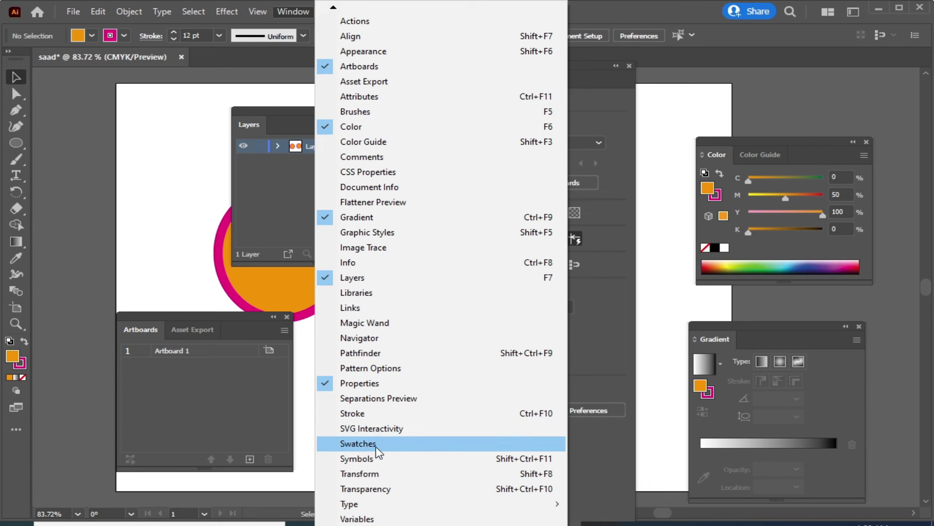
left_click(379, 444)
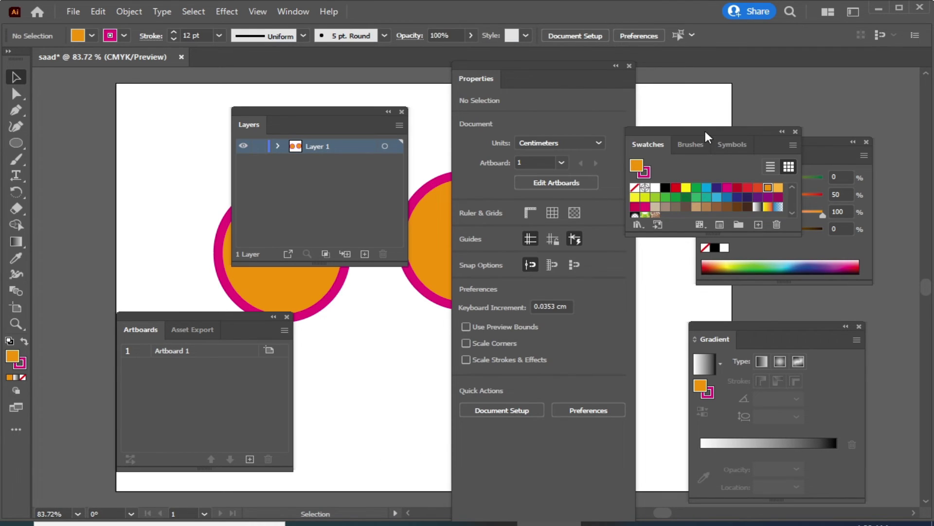
left_click_drag(780, 86, 751, 95)
left_click(750, 97)
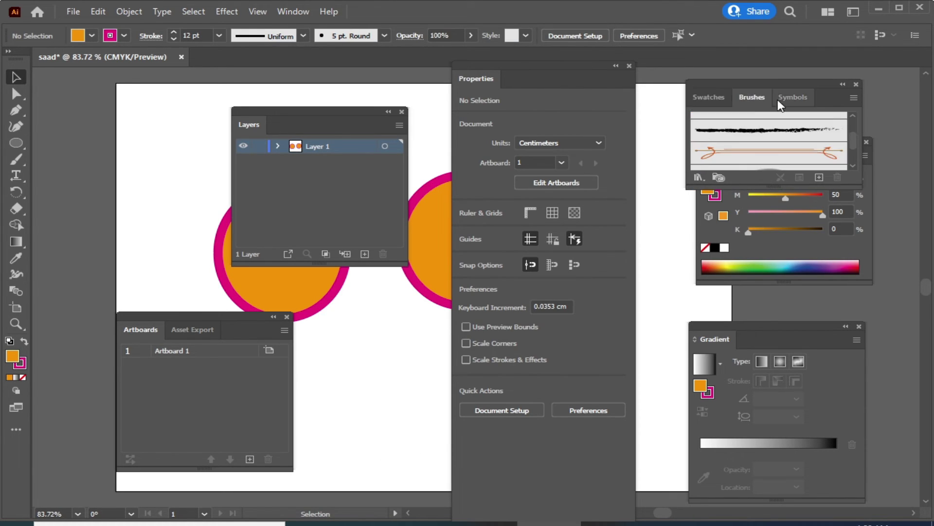
left_click(796, 98)
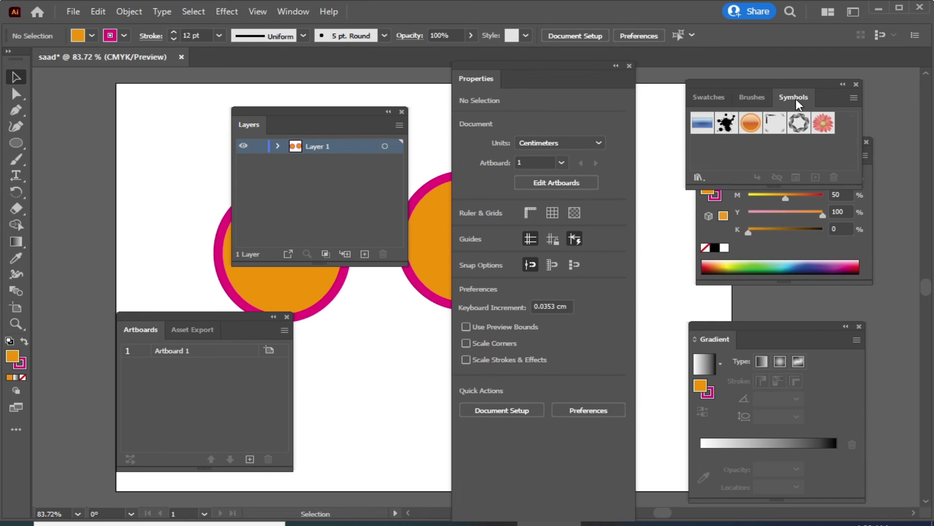
left_click(293, 12)
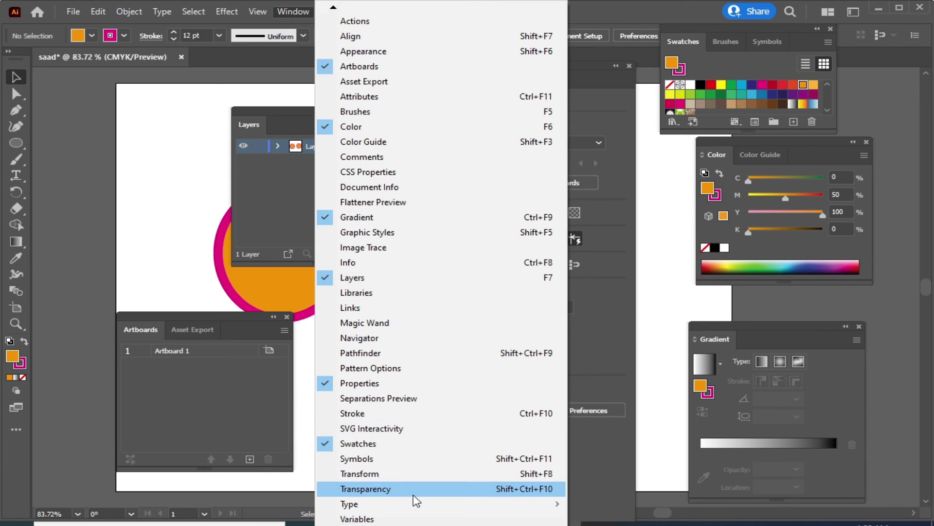
mouse_move(438, 504)
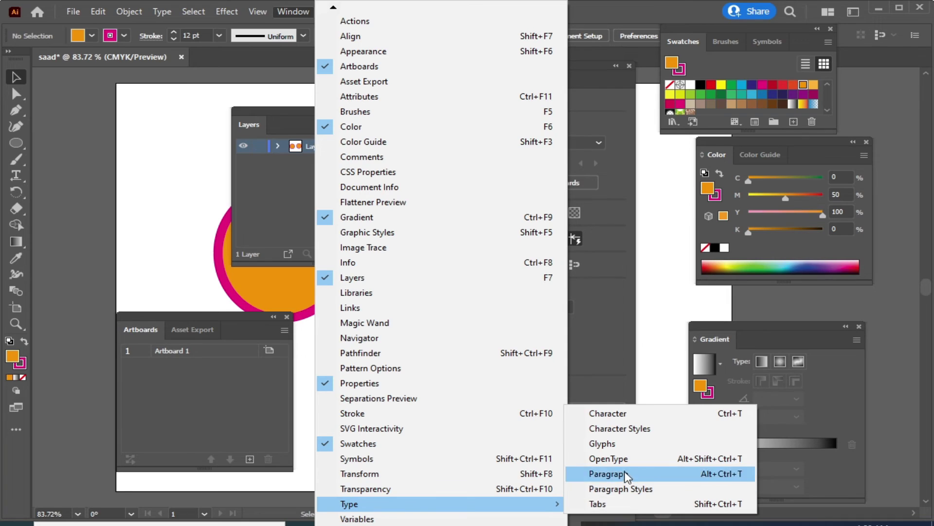
Float the Character/Paragraph/OpenType panels over the lower canvas and cycle through their tabs
left_click(637, 414)
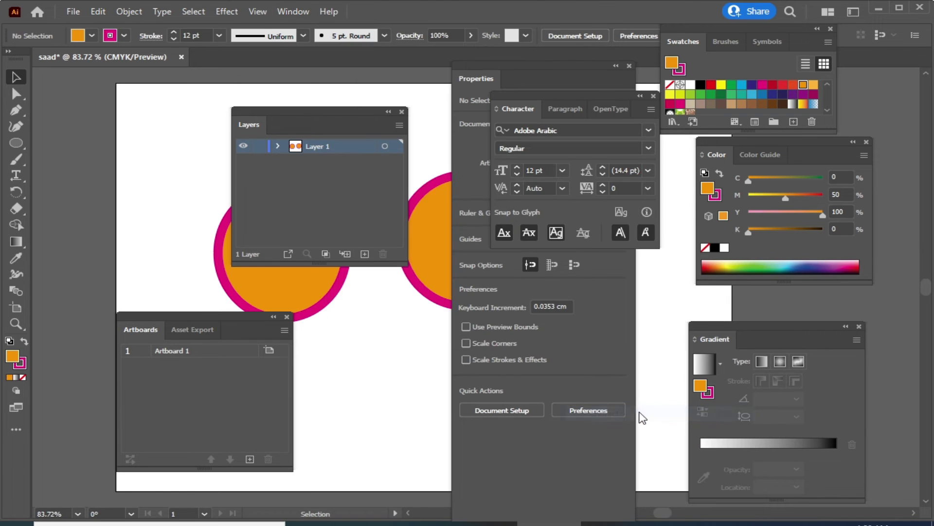
mouse_move(597, 91)
left_mouse_down()
mouse_move(351, 366)
mouse_move(358, 328)
left_mouse_up()
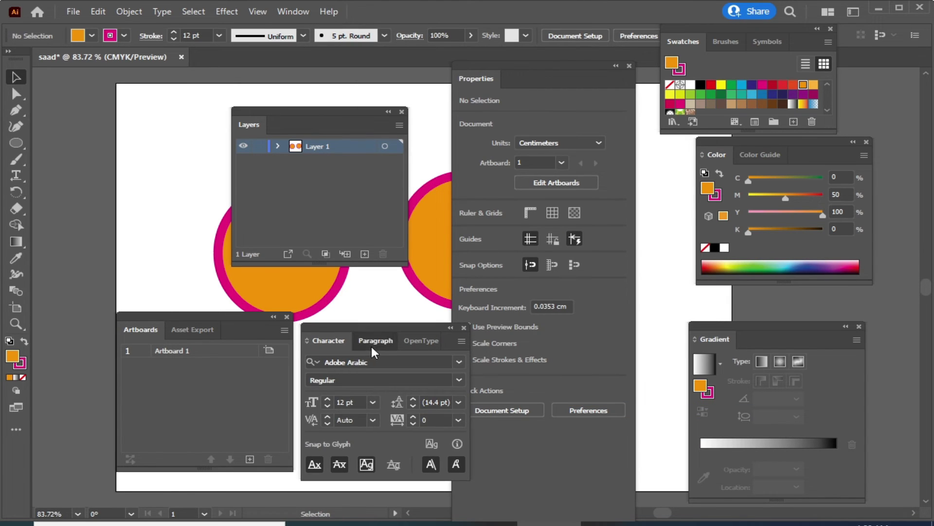
left_click(371, 346)
left_click(425, 341)
left_click(328, 343)
left_click(387, 343)
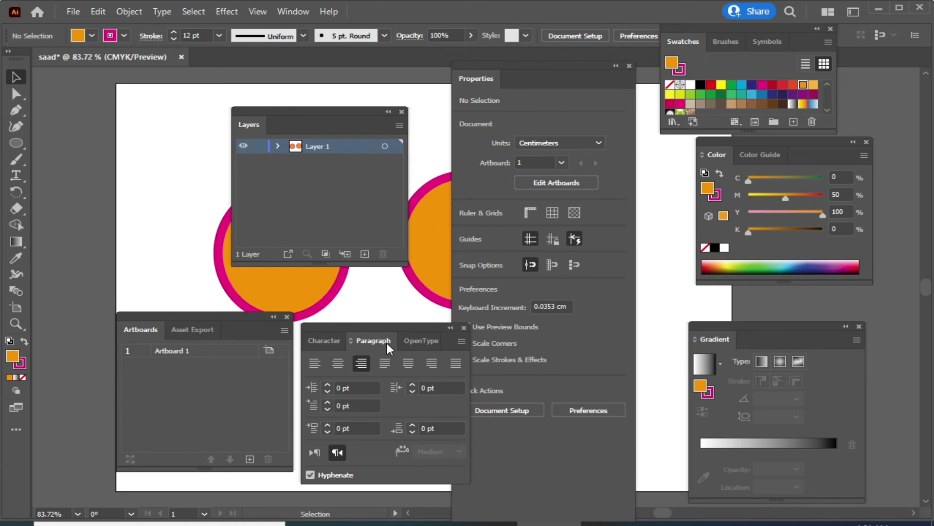
left_click(419, 340)
left_click(320, 341)
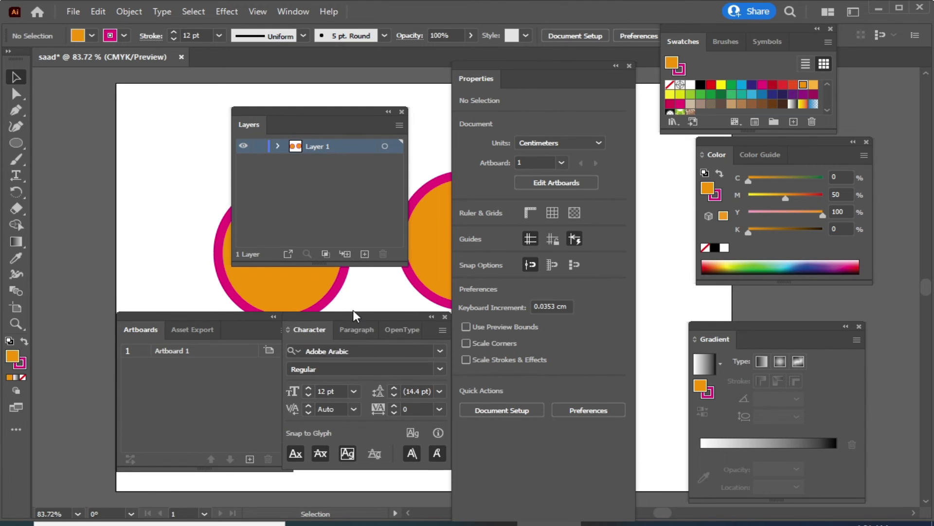
Reposition the type panels and dock the Color panel beneath Swatches
mouse_move(360, 325)
left_mouse_down()
mouse_move(394, 279)
mouse_move(392, 296)
left_mouse_up()
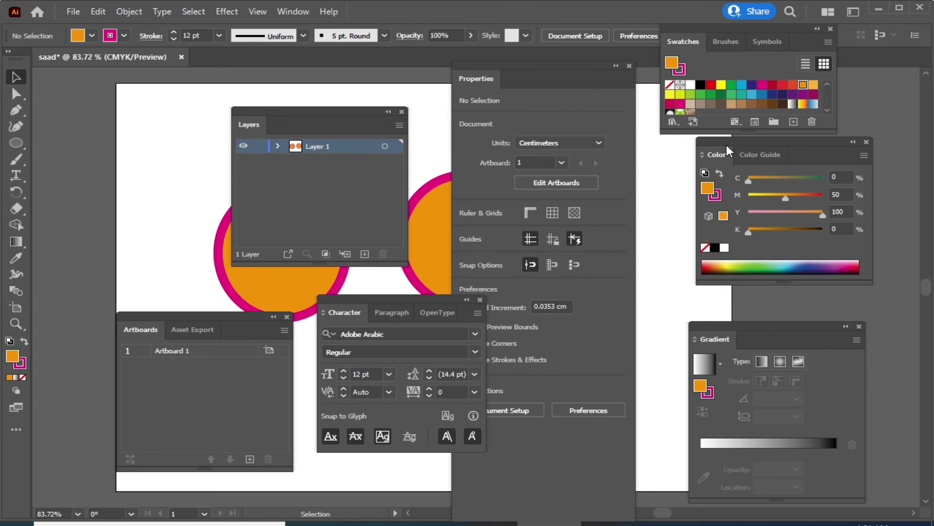
mouse_move(768, 142)
left_mouse_down()
mouse_move(742, 141)
mouse_move(753, 122)
left_mouse_up()
mouse_move(770, 325)
left_mouse_down()
mouse_move(815, 306)
mouse_move(745, 269)
left_mouse_up()
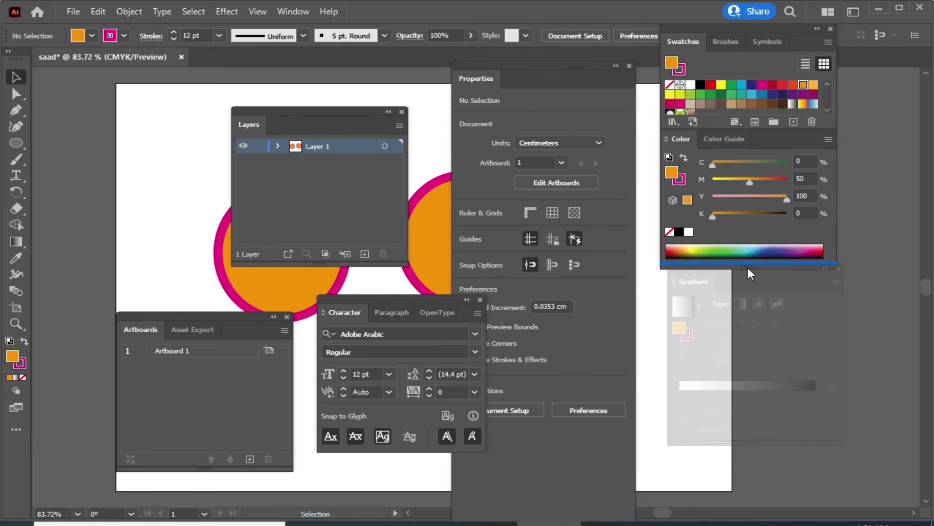
Group Gradient under Color, join Artboards with Layers, and stack the type panels beneath them
left_click_drag(746, 269, 750, 262)
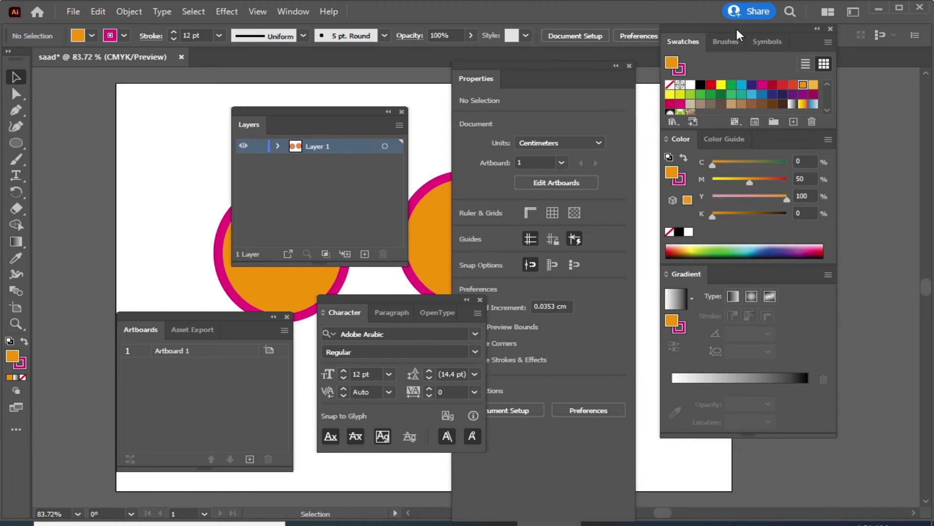
left_click_drag(735, 27, 746, 58)
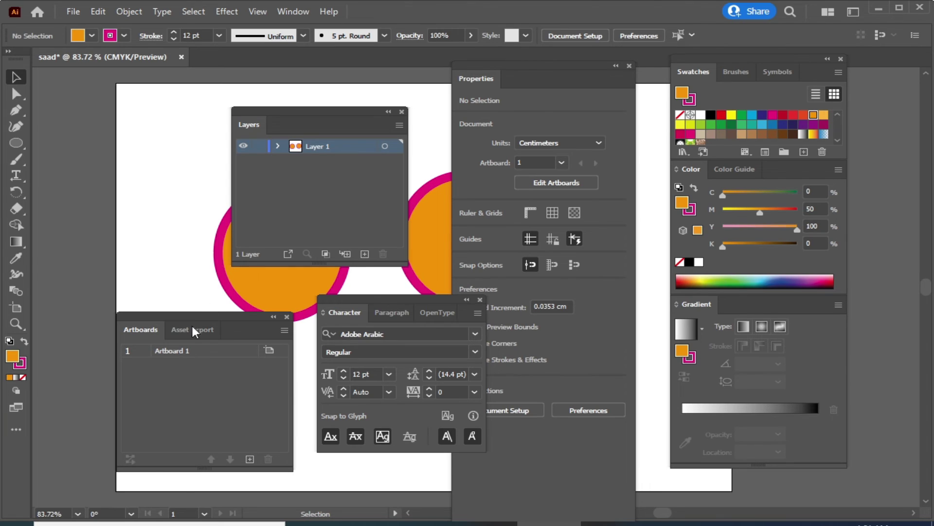
left_click_drag(152, 317, 290, 127)
left_click(247, 125)
left_click(290, 124)
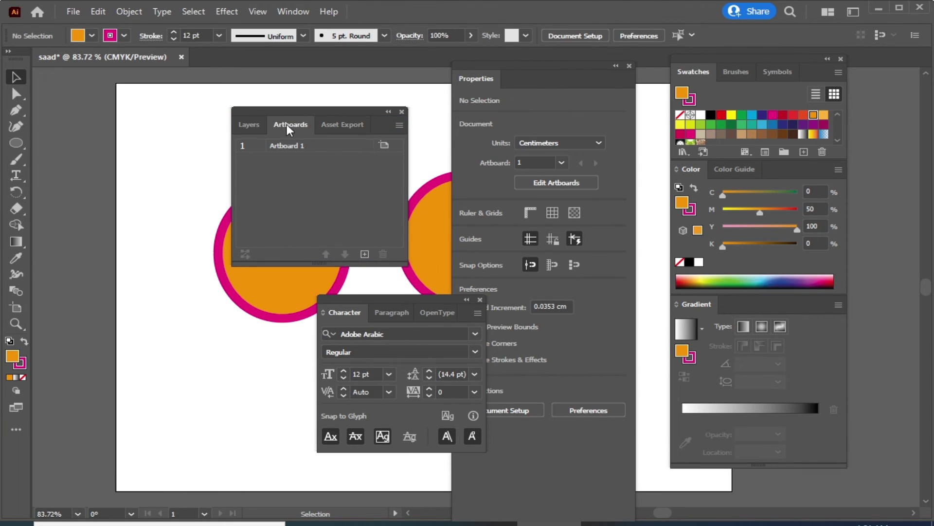
left_click(339, 126)
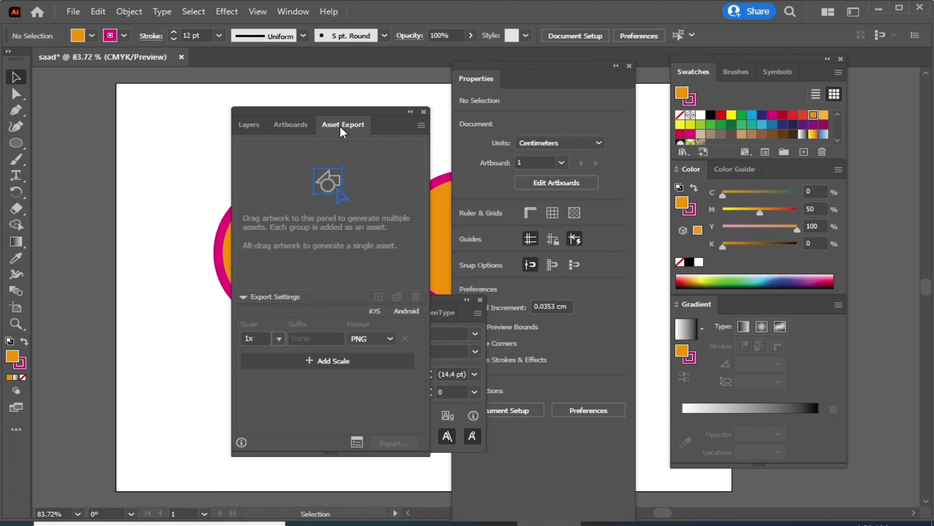
left_click(249, 125)
mouse_move(421, 301)
left_mouse_down()
mouse_move(335, 290)
mouse_move(338, 270)
left_mouse_up()
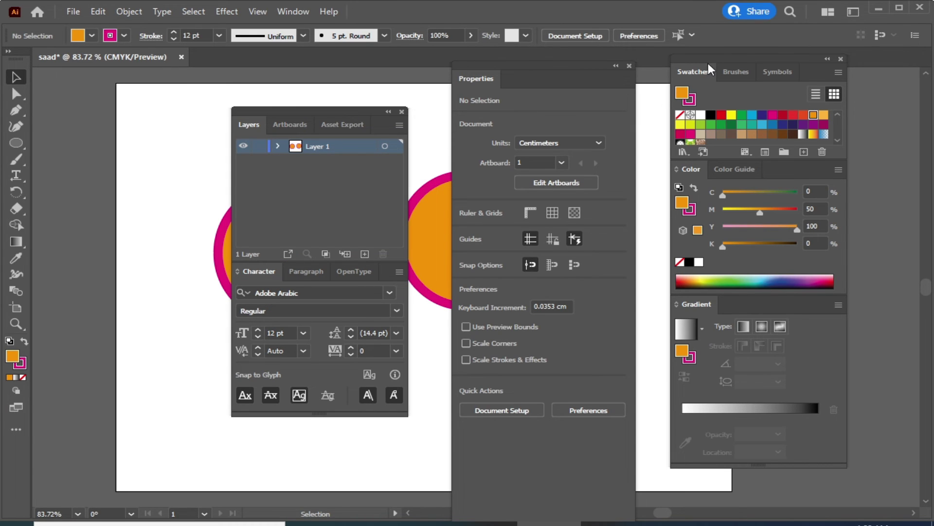
Dock the color stack and the Layers/type group at the right edge, collapsed to icons
left_click_drag(708, 63, 926, 70)
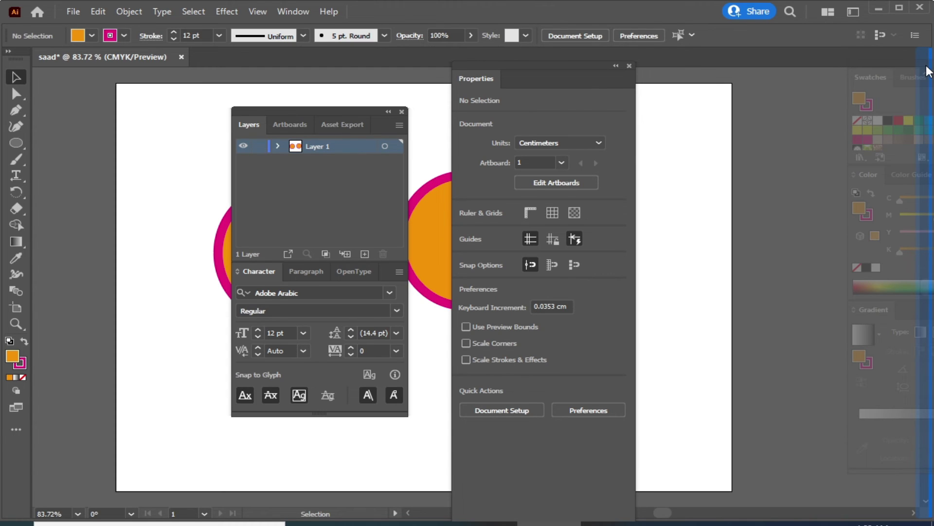
left_click_drag(927, 72, 928, 71)
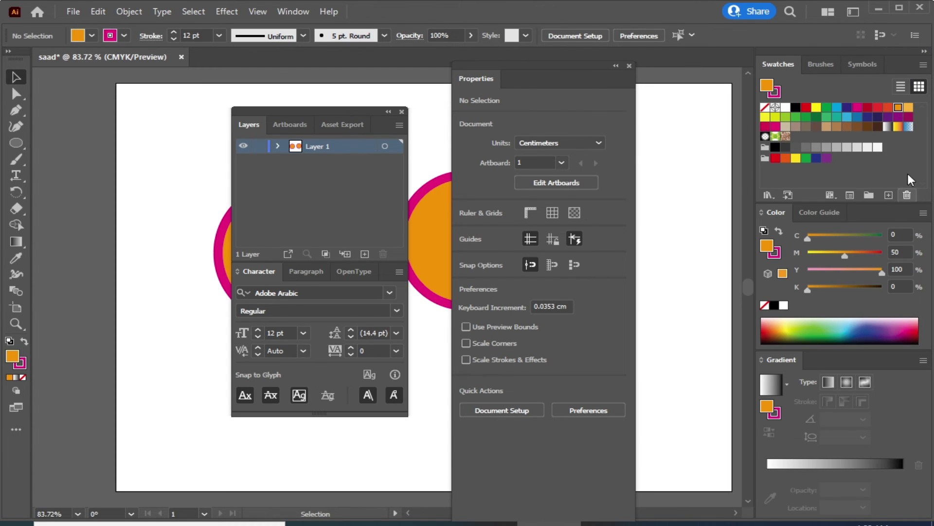
left_click(924, 53)
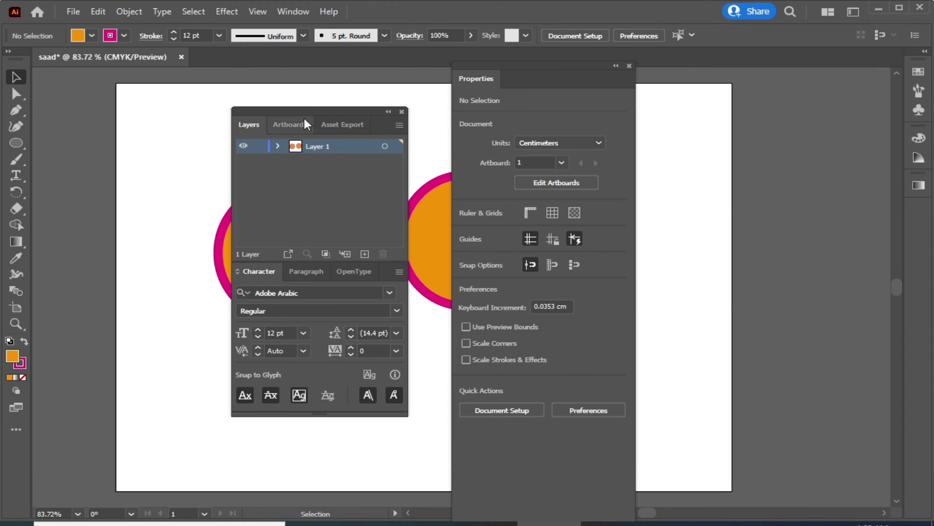
mouse_move(305, 110)
left_mouse_down()
mouse_move(822, 94)
mouse_move(894, 78)
left_mouse_up()
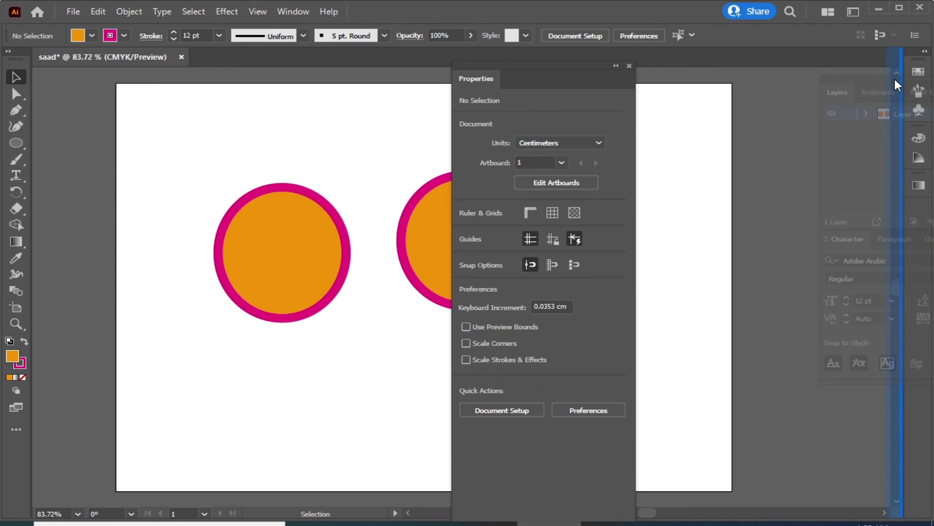
left_click_drag(894, 77, 894, 79)
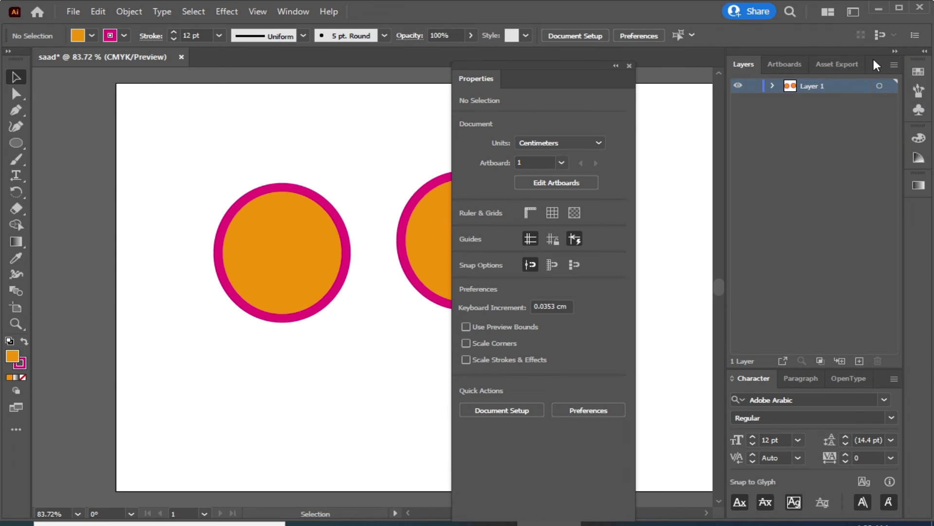
left_click(895, 52)
Dock Properties as an icon, narrow the dock columns, and redistribute Layers, Artboards and type panels
mouse_move(506, 65)
left_mouse_down()
mouse_move(726, 145)
mouse_move(813, 60)
left_mouse_up()
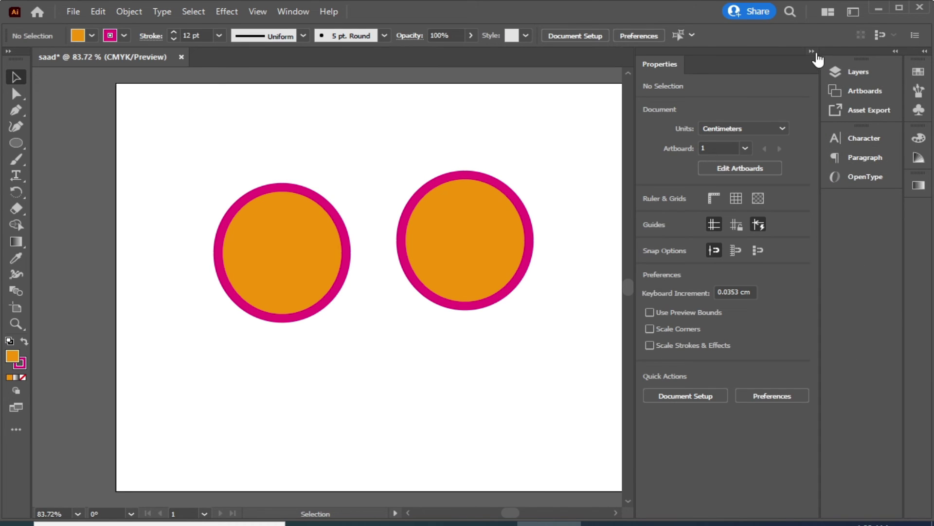
left_click(811, 51)
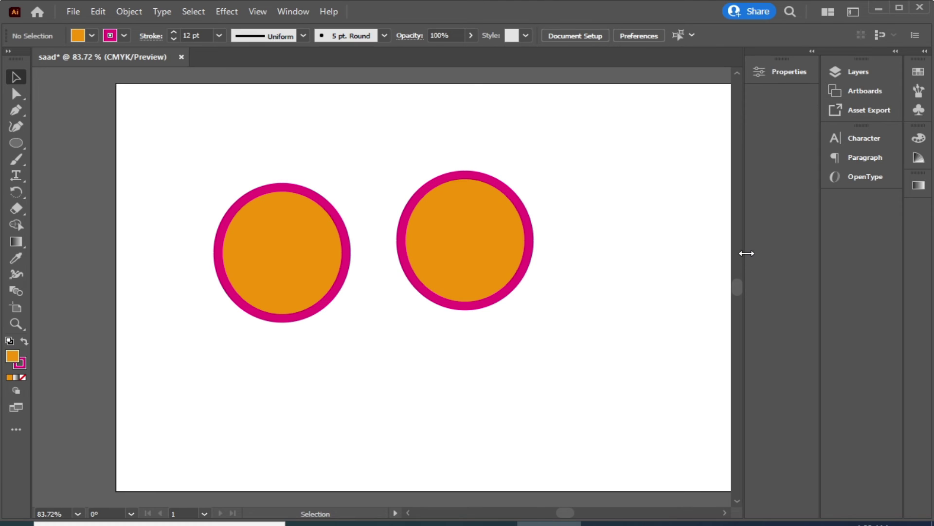
left_click_drag(747, 253, 801, 252)
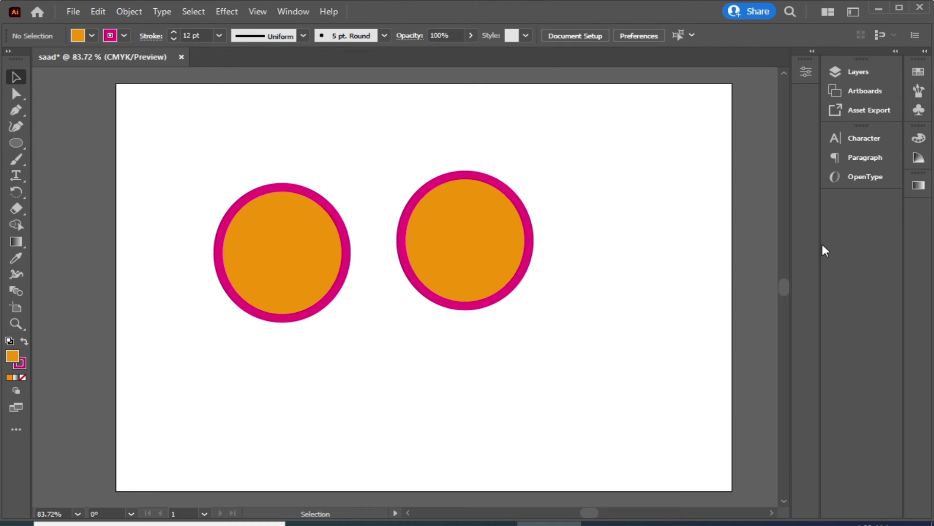
left_click_drag(819, 244, 875, 245)
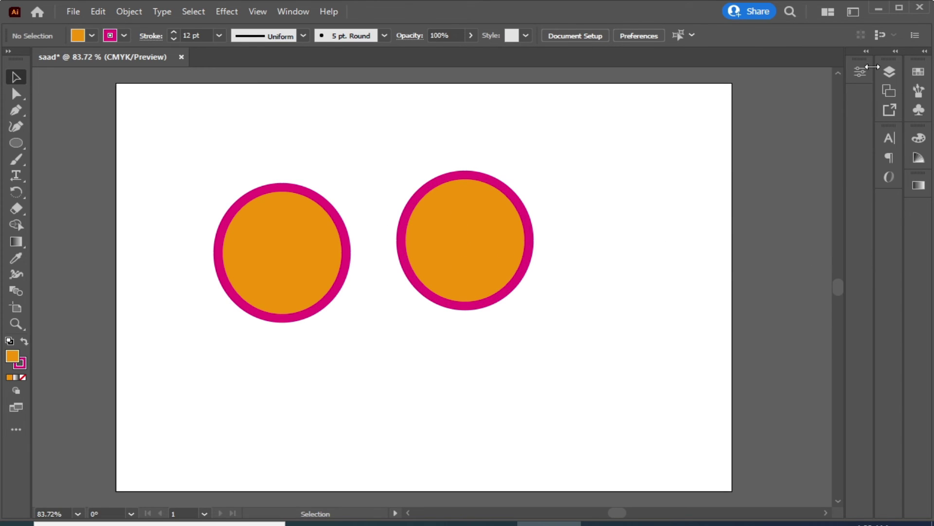
left_click_drag(888, 72, 858, 97)
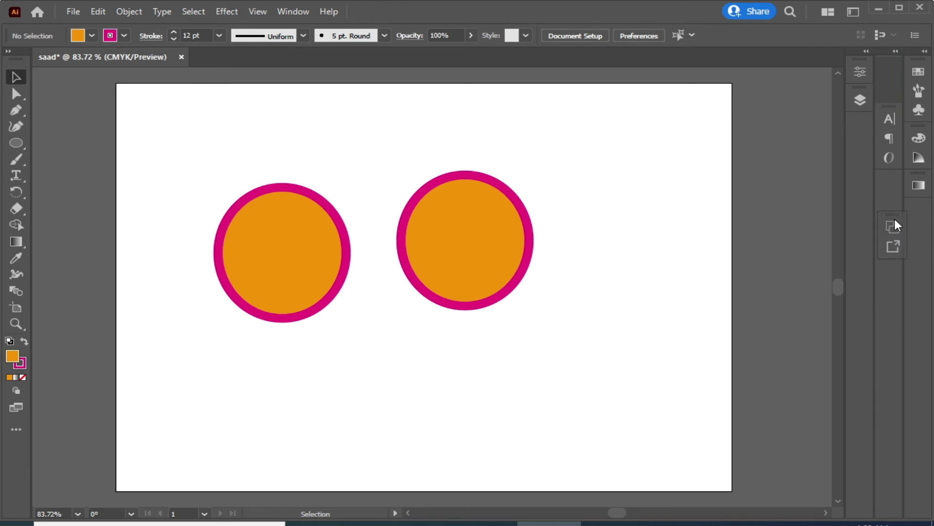
left_click_drag(892, 58, 911, 208)
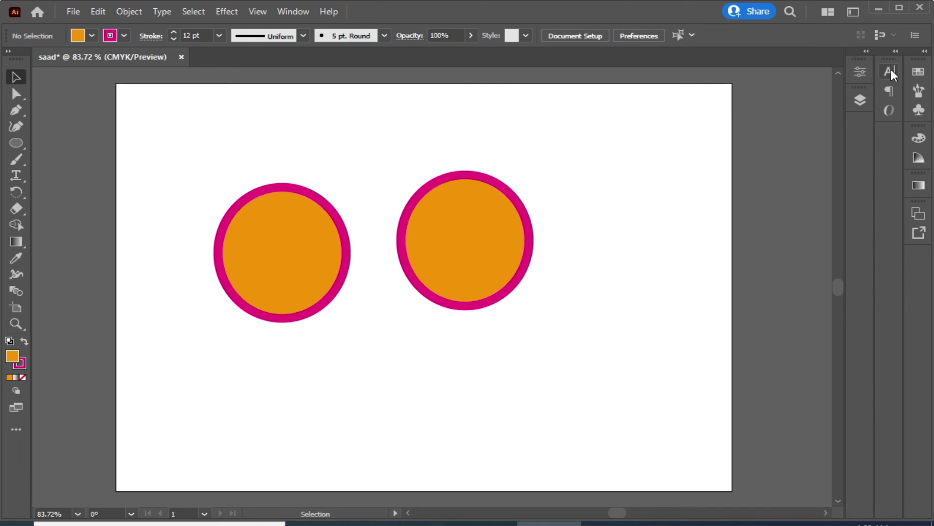
left_click_drag(892, 58, 921, 268)
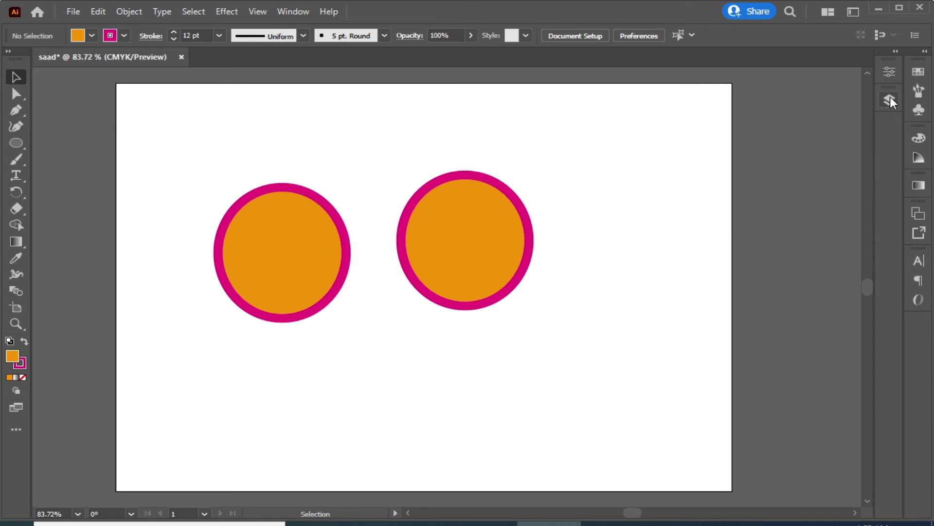
Switch back and forth between the docked Layers and Properties panels
left_click(889, 99)
left_click(889, 73)
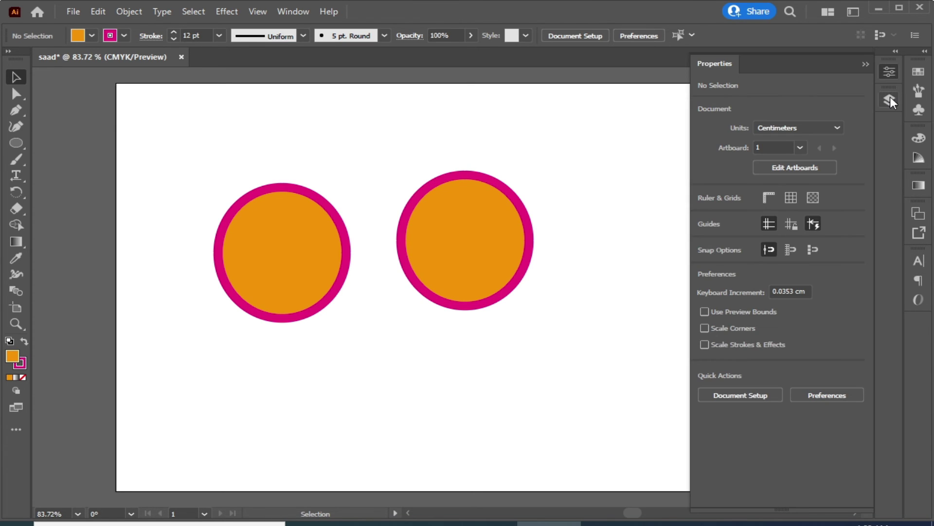
left_click(889, 96)
left_click(890, 73)
left_click(889, 97)
left_click(890, 73)
left_click(888, 101)
left_click(890, 73)
Browse the Brushes, Swatches, Symbols, Color CMYK sliders and Color Guide panels from the dock
left_click(919, 90)
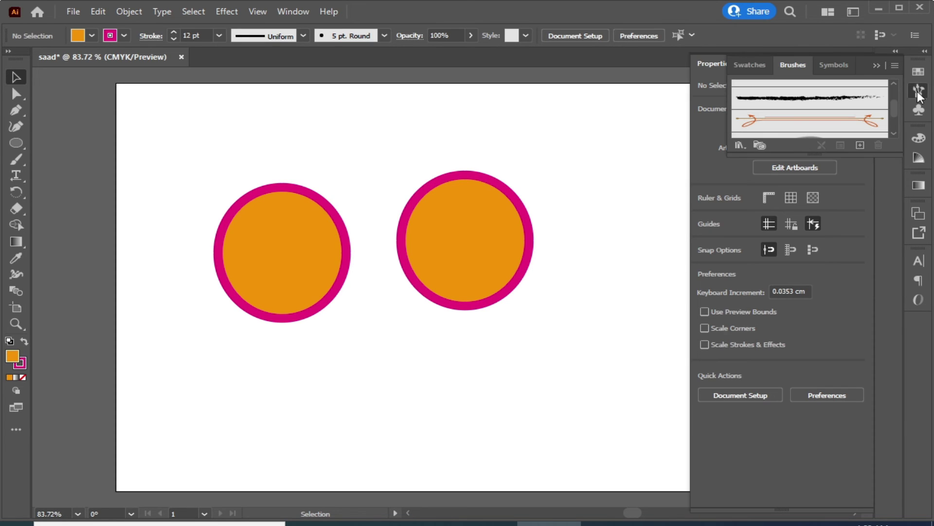
left_click(762, 65)
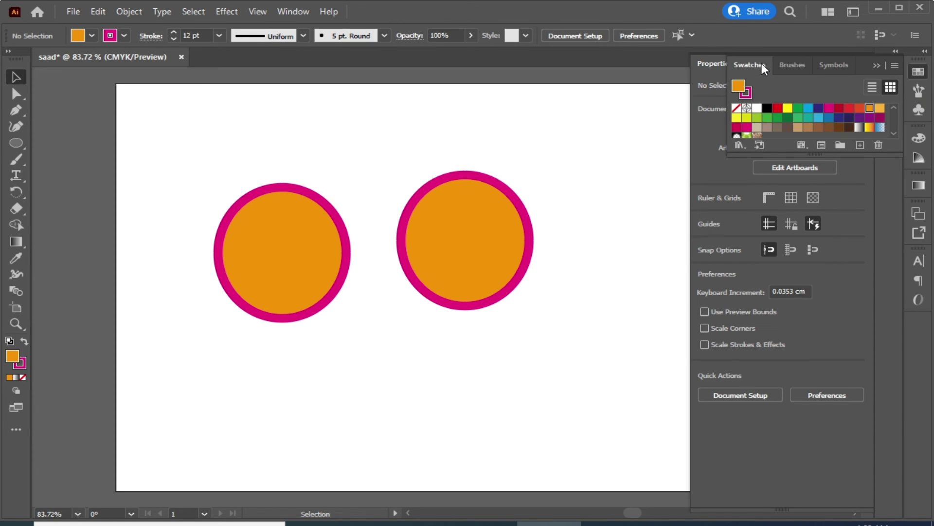
left_click(918, 109)
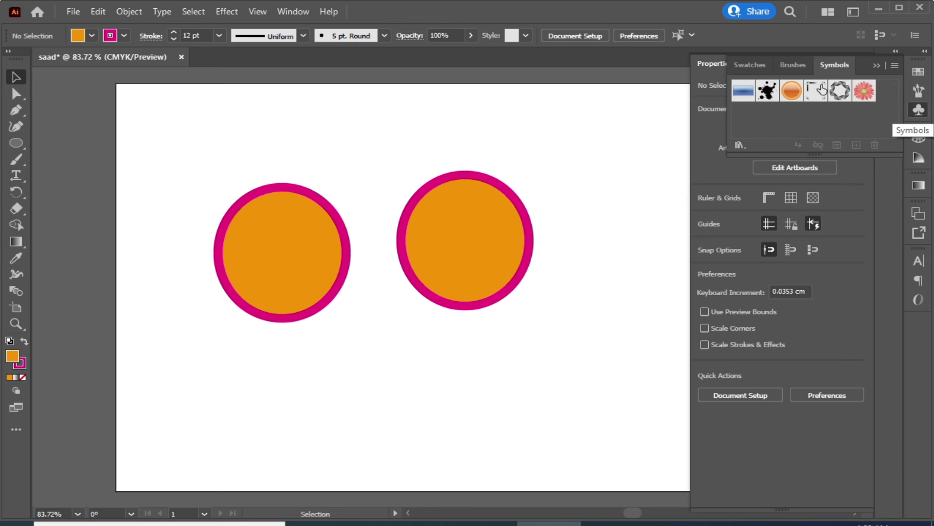
left_click(788, 68)
left_click(758, 66)
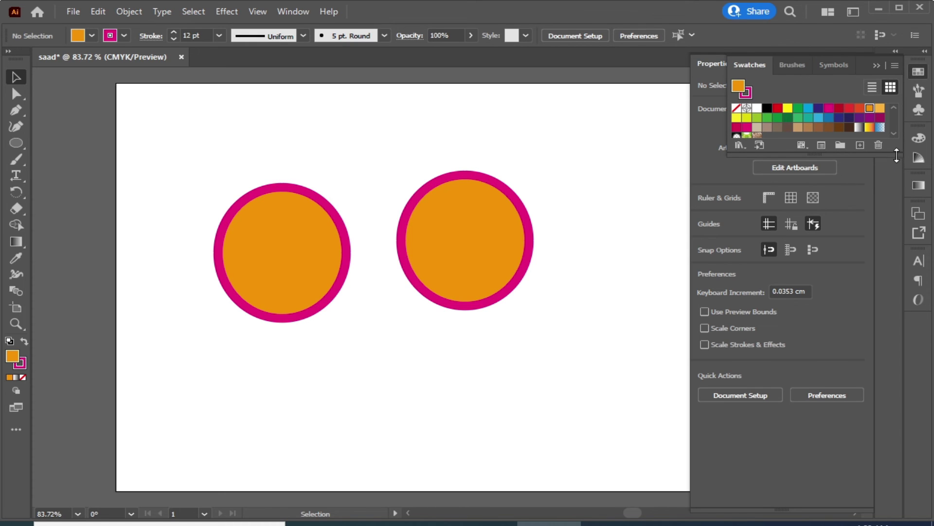
left_click(919, 141)
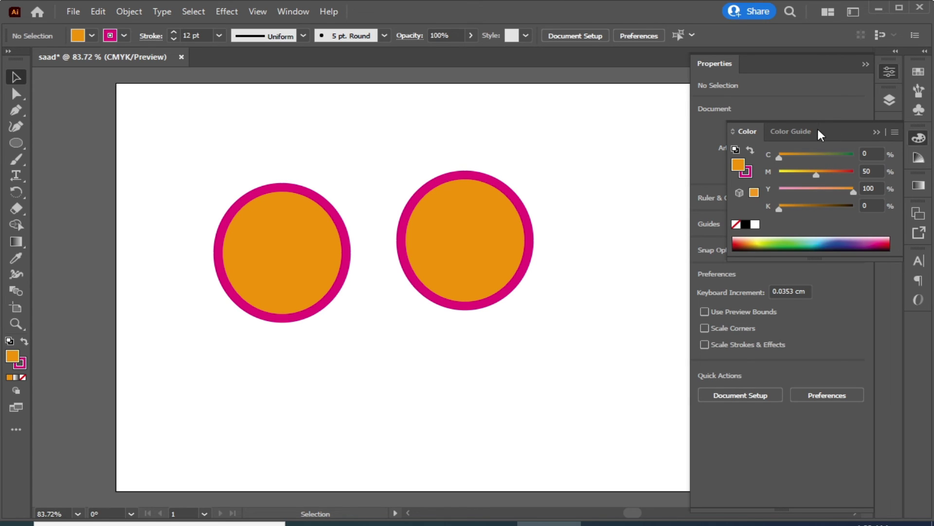
left_click(804, 130)
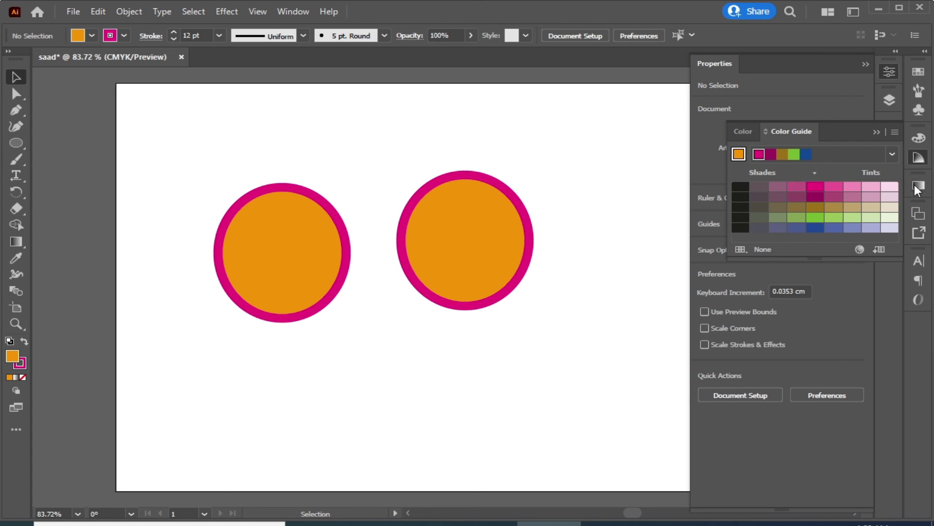
Move the Color tab between Gradient and Color Guide, then collapse that group and Properties
mouse_move(919, 186)
left_mouse_down()
mouse_move(868, 143)
mouse_move(918, 156)
left_mouse_up()
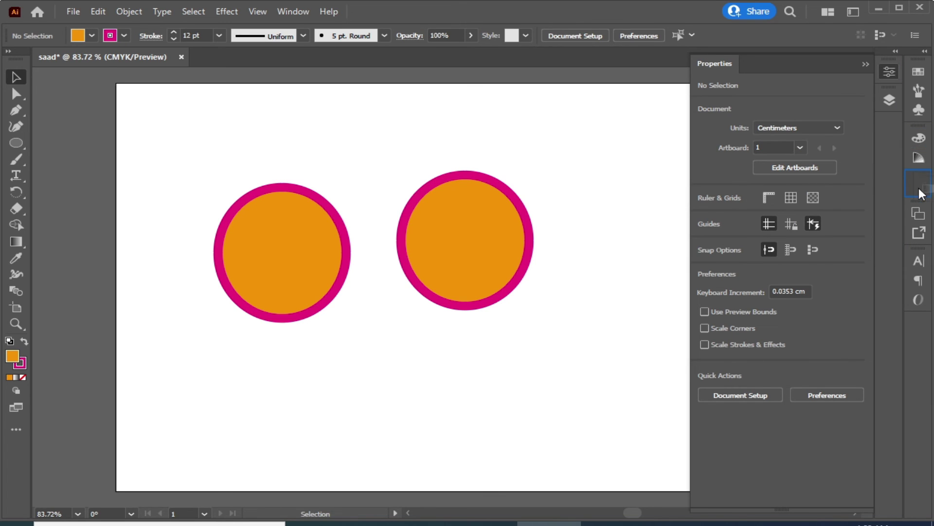
left_click(919, 138)
left_click(788, 131)
left_click(833, 133)
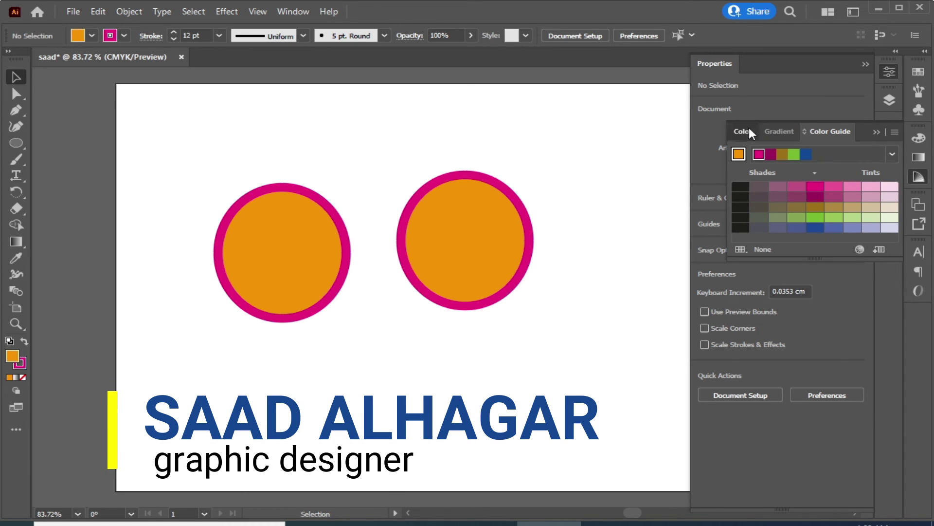
left_click_drag(749, 127, 794, 127)
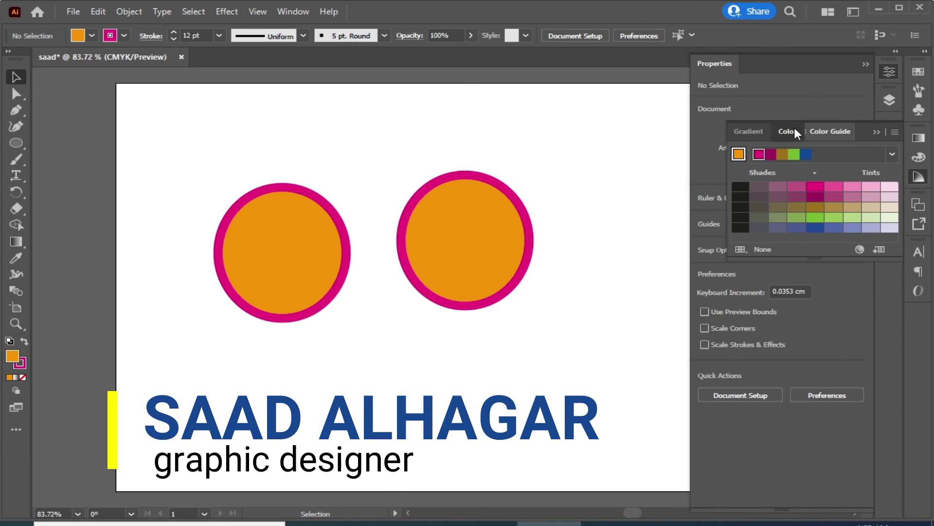
left_click(918, 177)
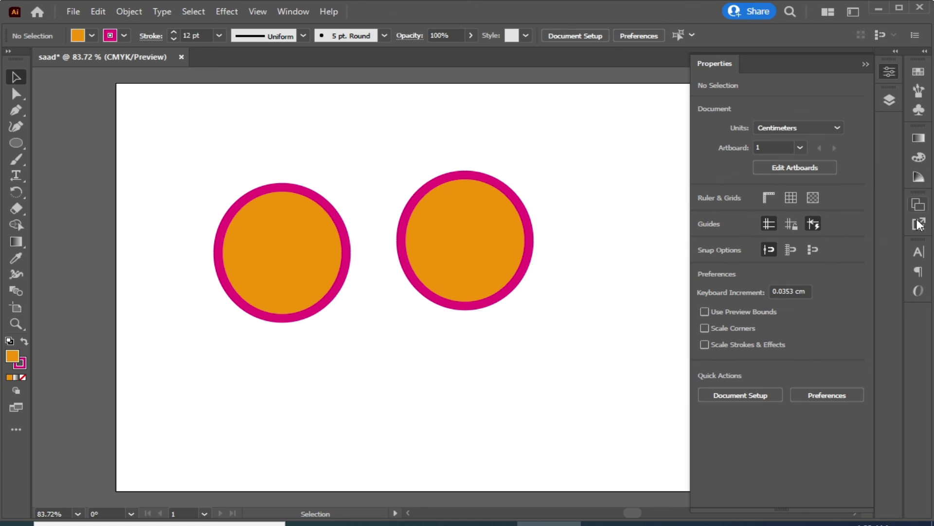
left_click(888, 71)
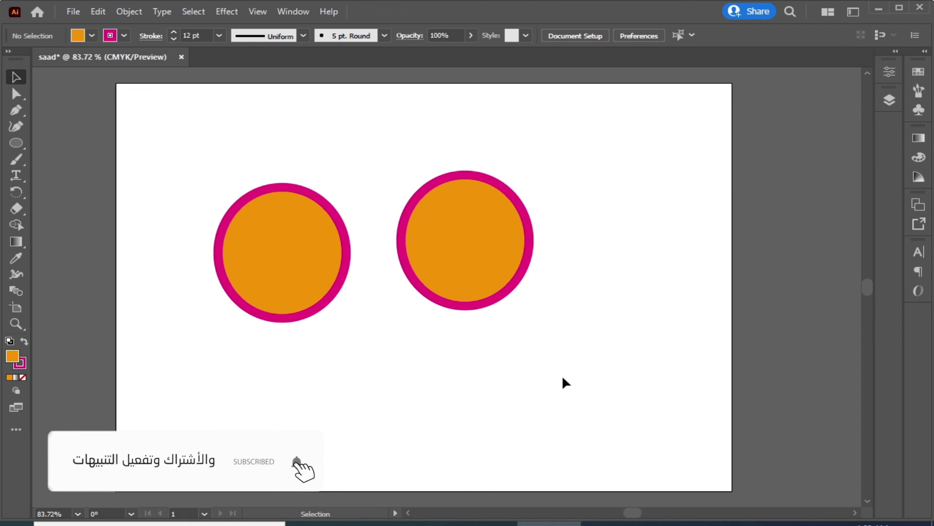
Save the collapsed-icon panel layout as a new workspace named 'sasa'
left_click(292, 12)
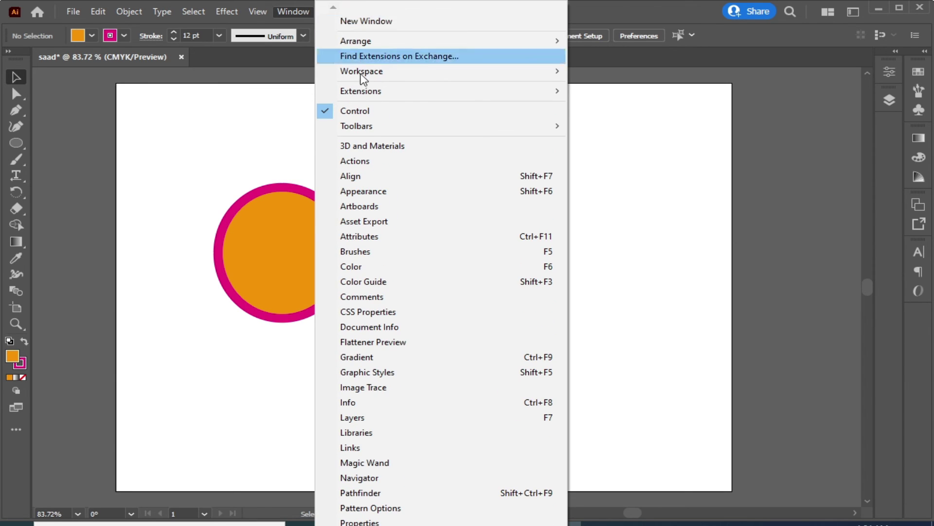
mouse_move(361, 71)
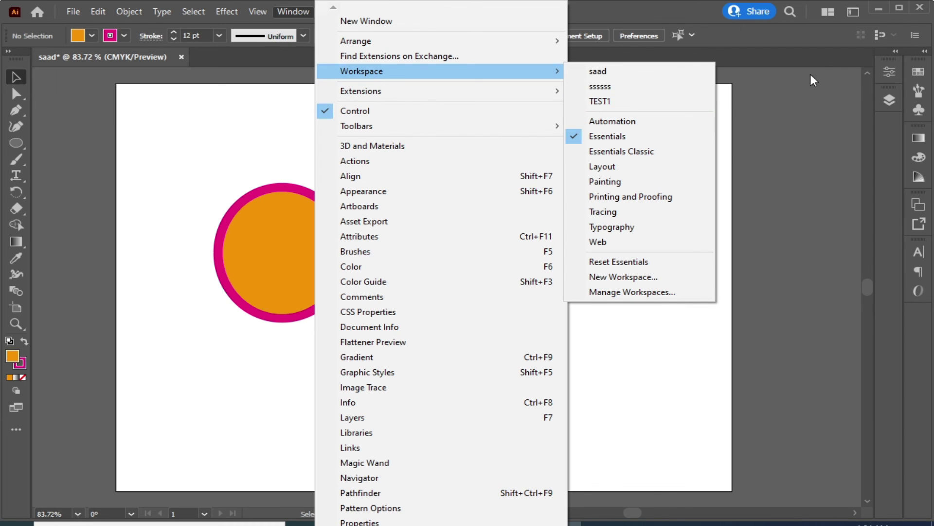
left_click(854, 13)
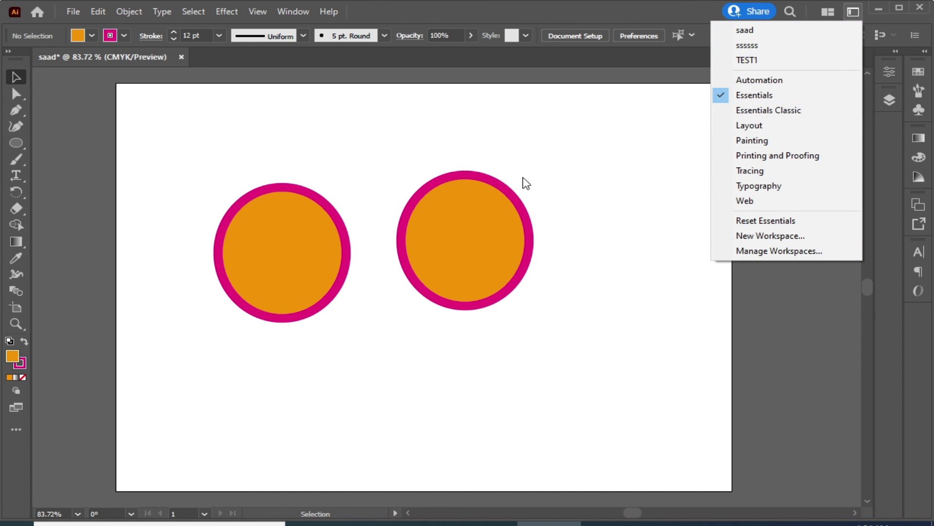
left_click(291, 11)
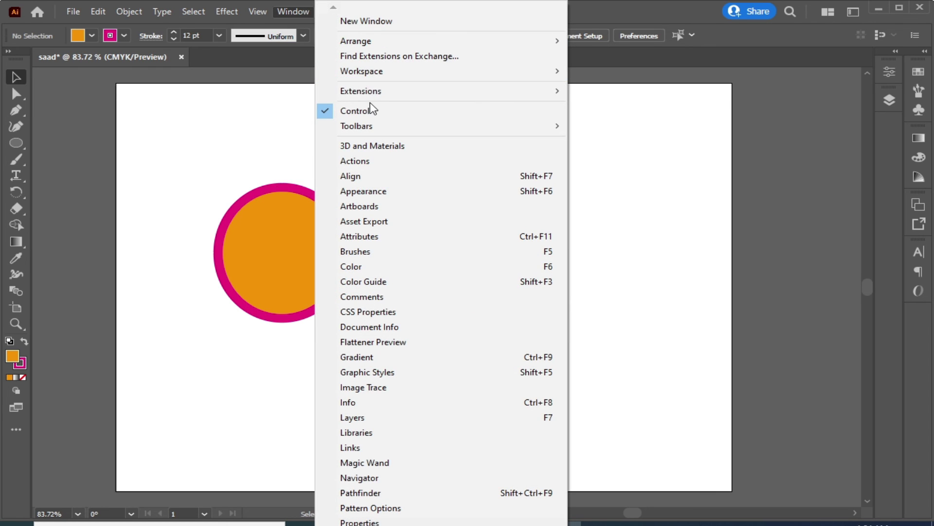
mouse_move(361, 71)
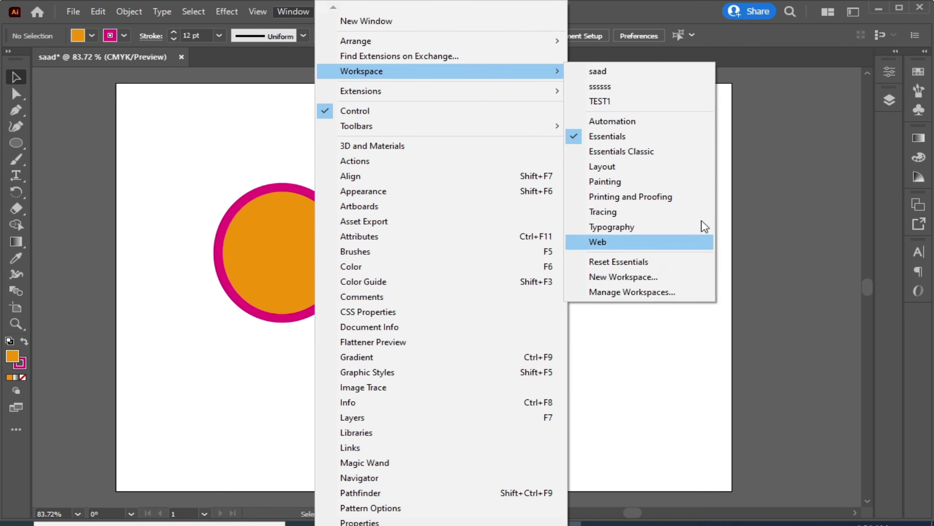
left_click(805, 106)
left_click(853, 12)
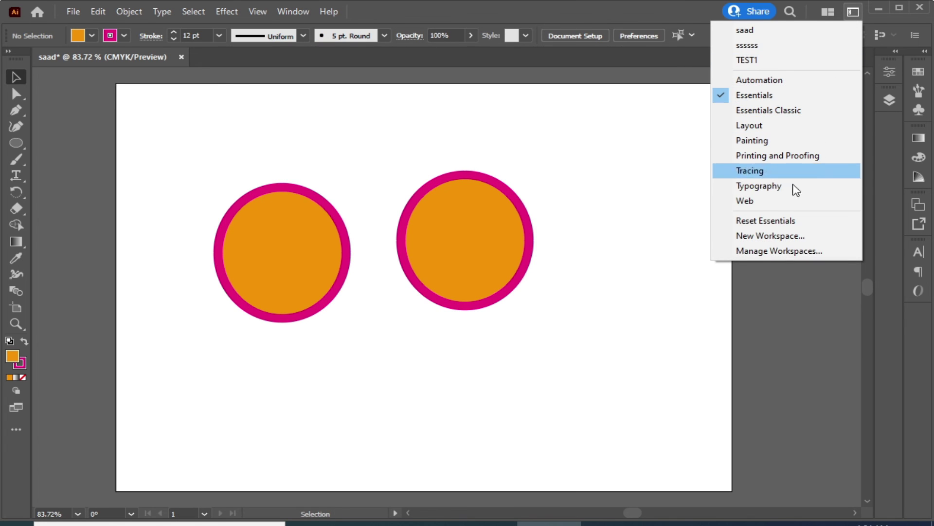
left_click(757, 237)
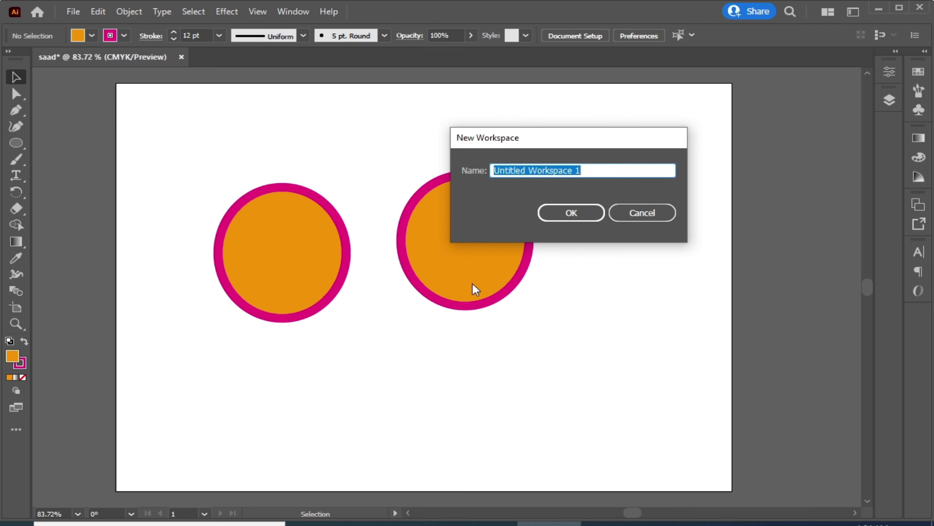
type("sasa")
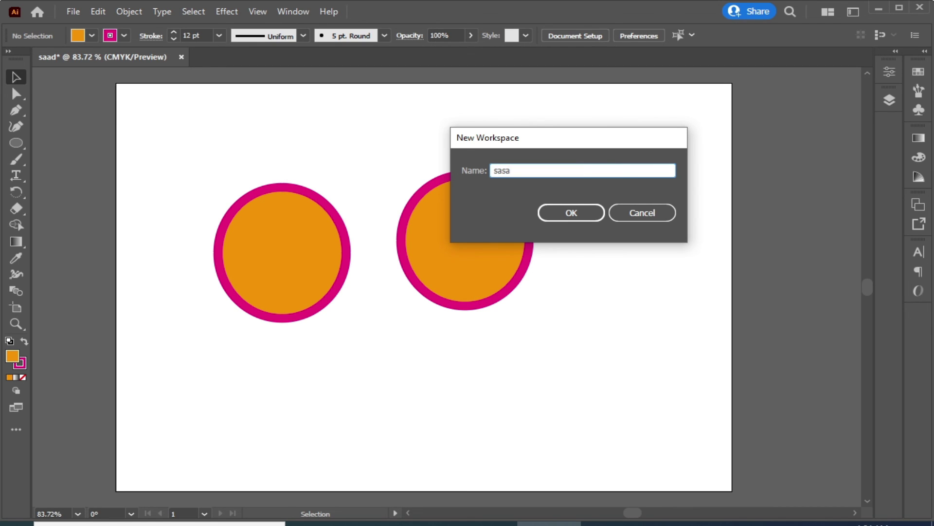
left_click(542, 212)
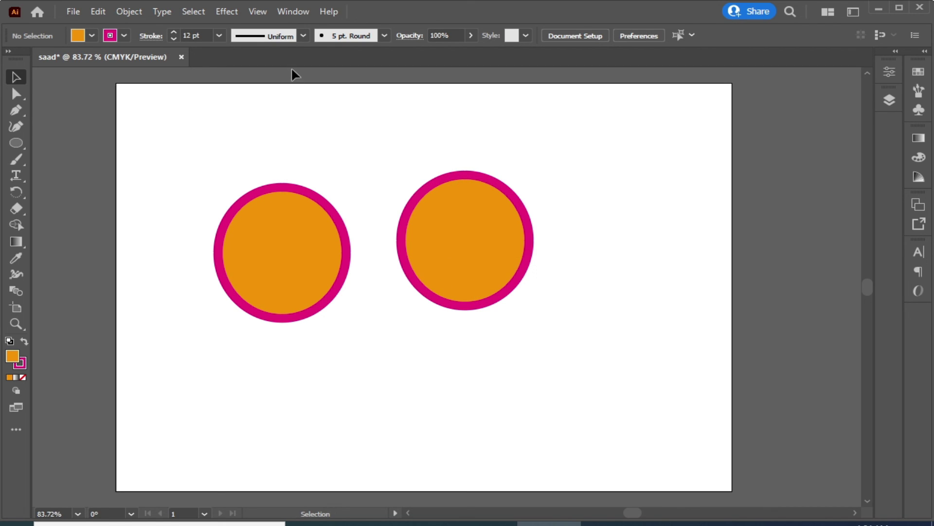
Open Document Info and Attributes from the Window menu and dock both as separate icons
left_click(291, 12)
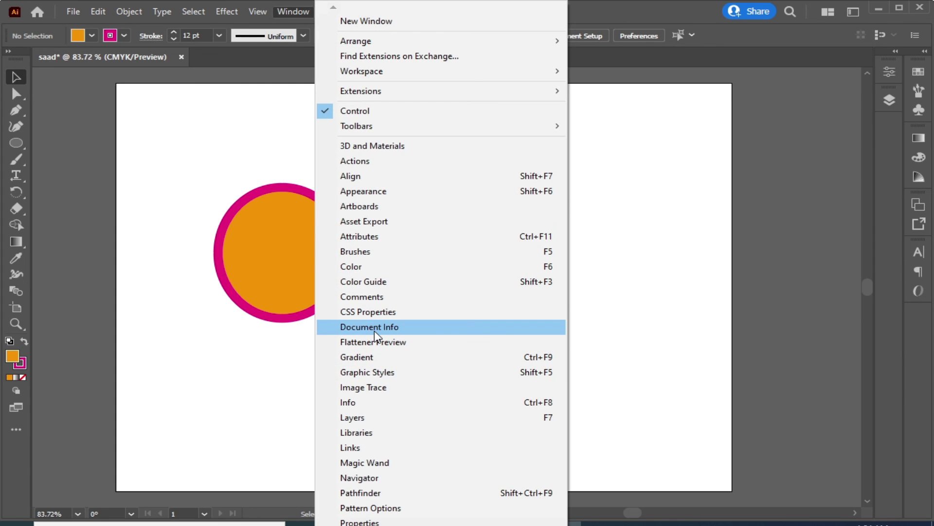
left_click(375, 331)
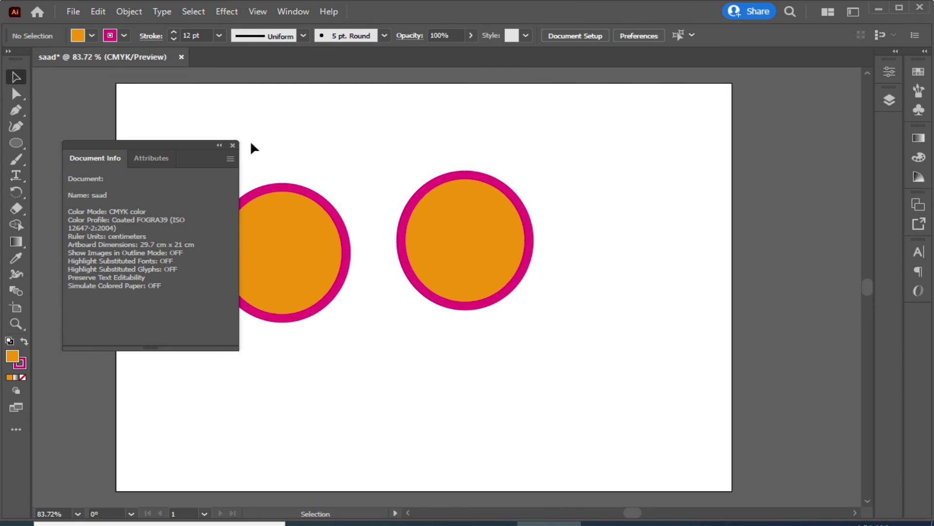
left_click(290, 12)
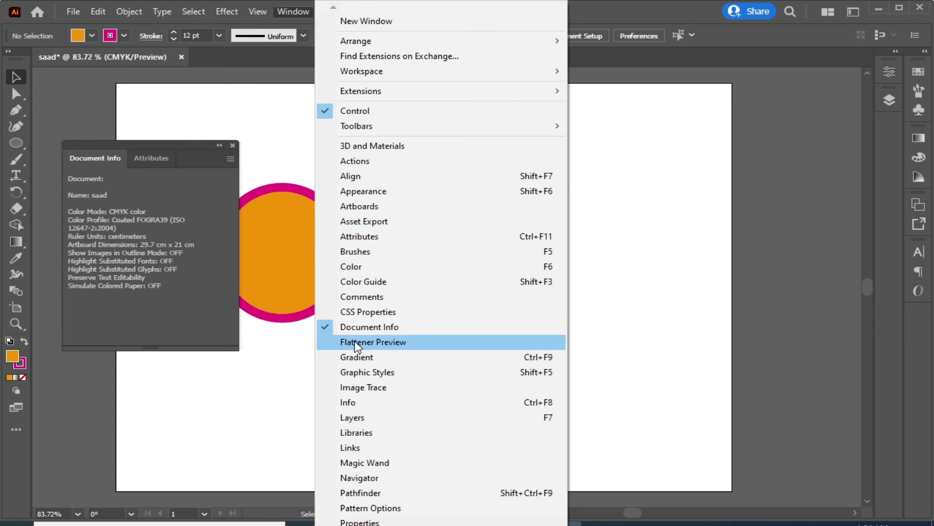
left_click(368, 238)
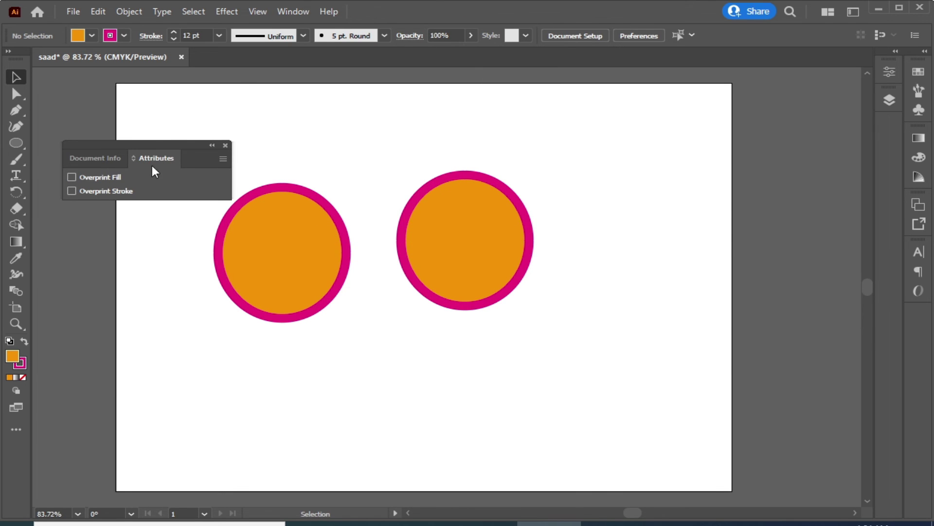
mouse_move(152, 165)
left_mouse_down()
mouse_move(316, 232)
mouse_move(376, 216)
left_mouse_up()
mouse_move(109, 158)
left_mouse_down()
mouse_move(206, 297)
mouse_move(169, 193)
left_mouse_up()
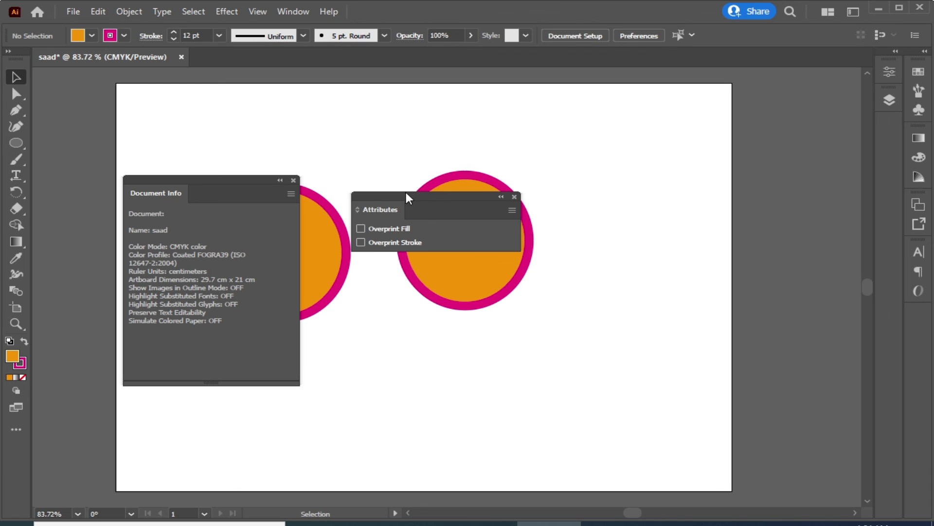
mouse_move(406, 191)
left_mouse_down()
mouse_move(886, 343)
mouse_move(889, 130)
left_mouse_up()
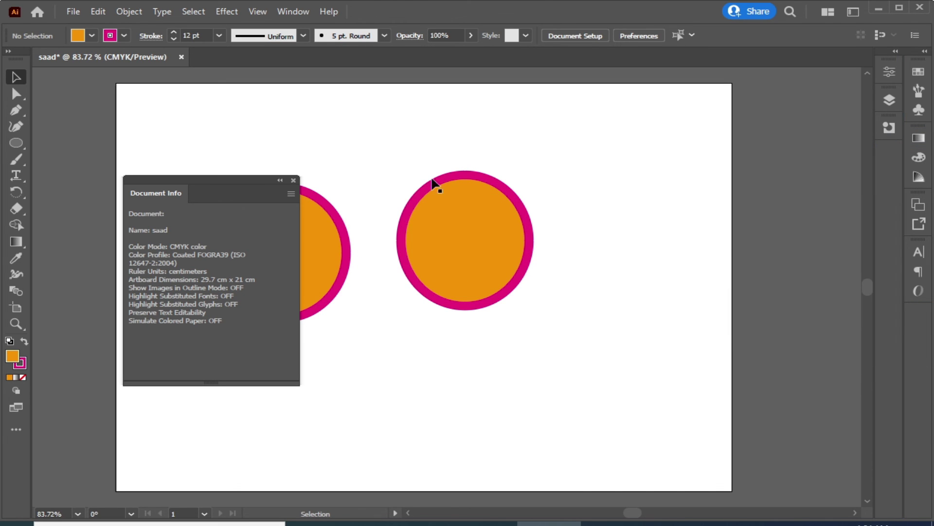
mouse_move(217, 179)
left_mouse_down()
mouse_move(689, 216)
mouse_move(898, 179)
mouse_move(883, 163)
left_mouse_up()
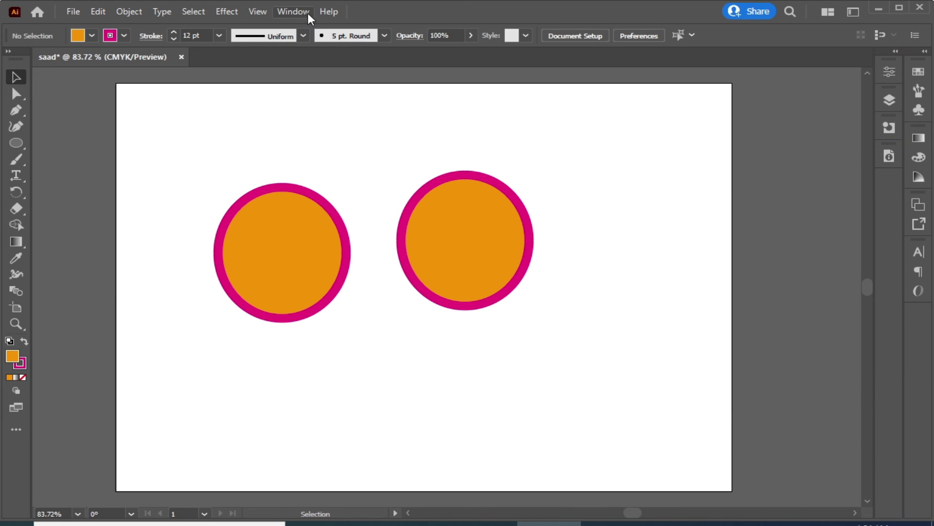
Float the Brushes and Asset Export panels out of the dock as detached icons
left_click_drag(917, 97, 712, 144)
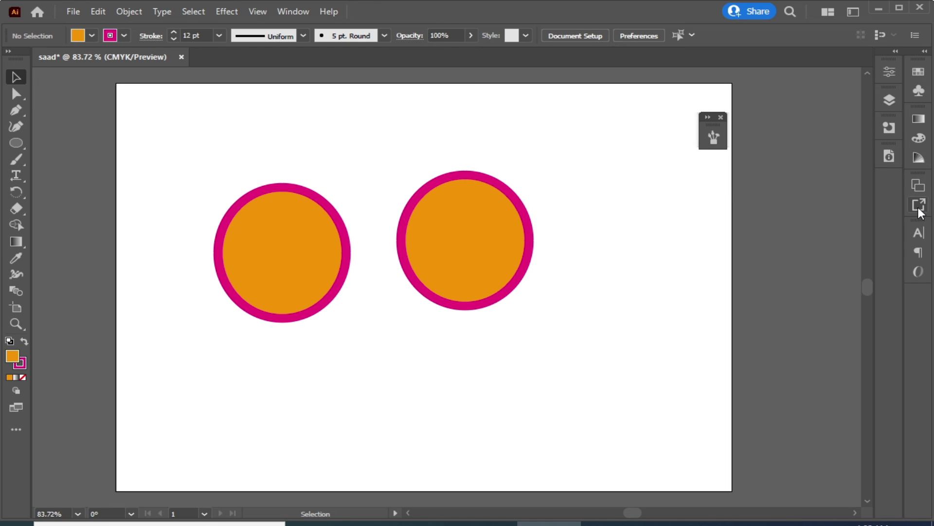
left_click_drag(512, 208, 497, 113)
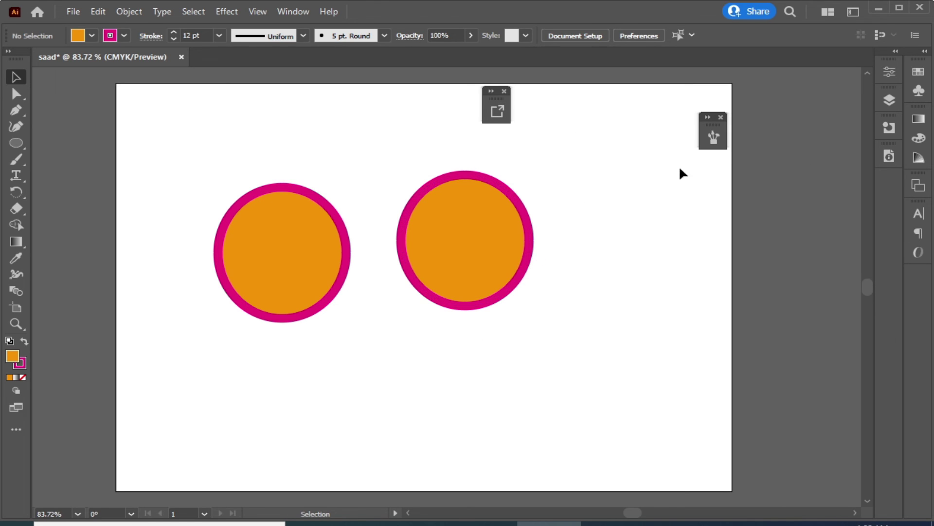
left_click(714, 137)
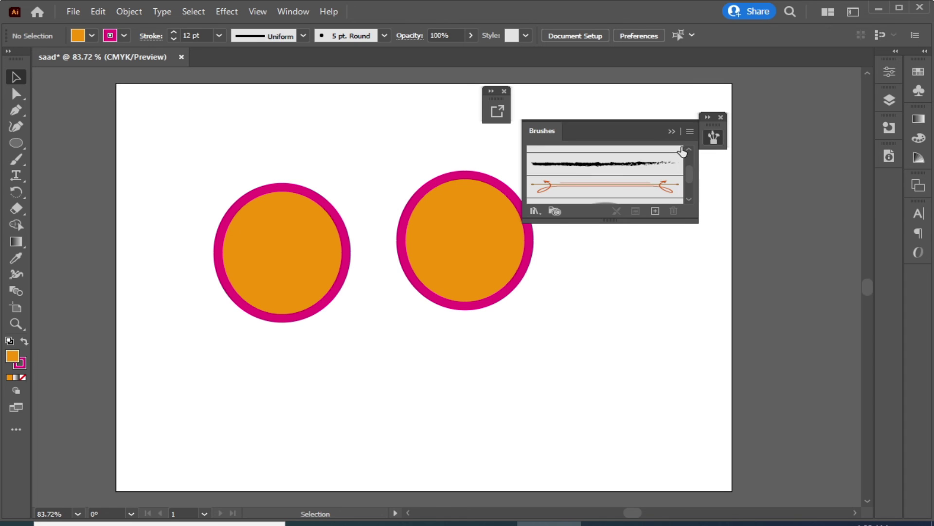
left_click(713, 137)
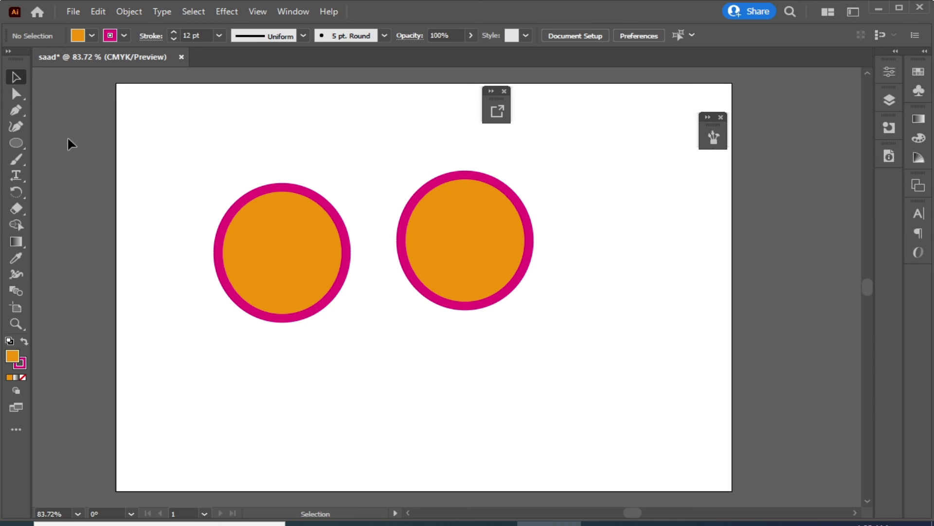
Tear off the Ellipse tool's shape-tools flyout and place it floating over the artboard
left_click(21, 145)
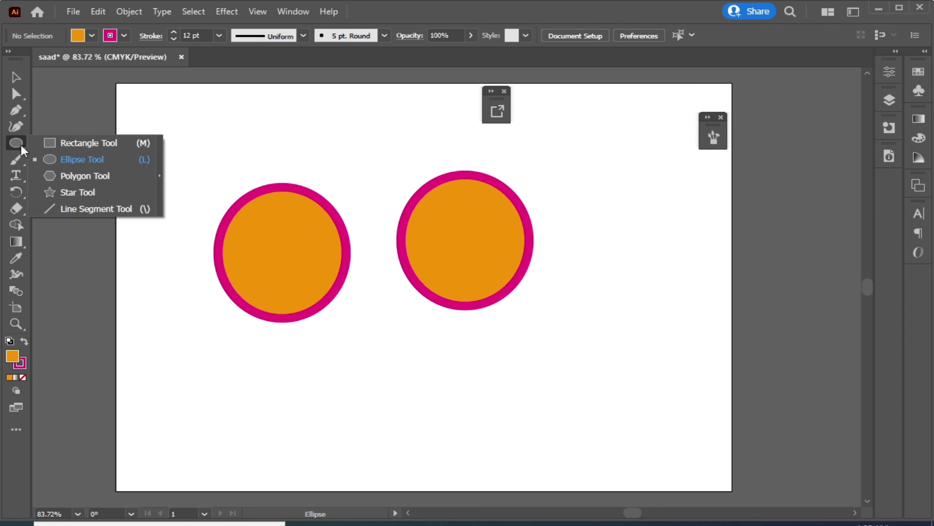
left_click(161, 182)
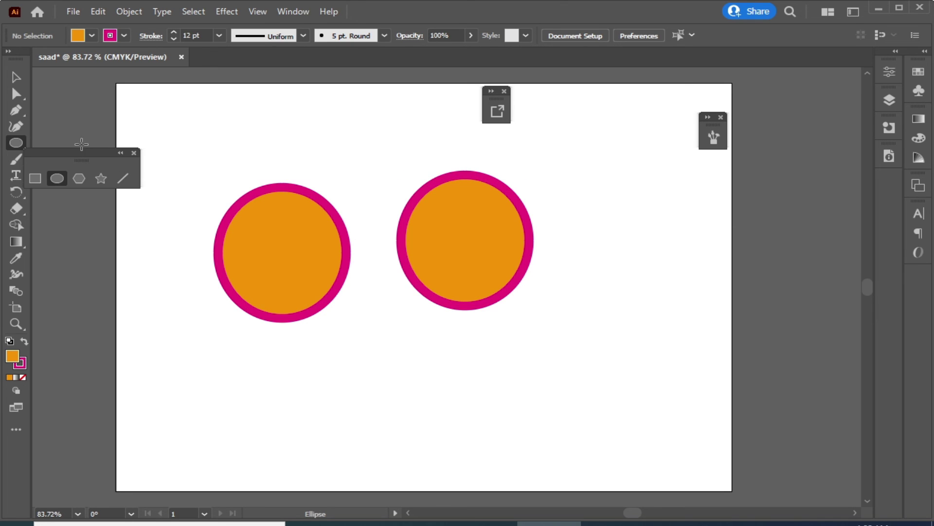
mouse_move(82, 155)
left_mouse_down()
mouse_move(251, 119)
mouse_move(175, 116)
left_mouse_up()
left_click(14, 77)
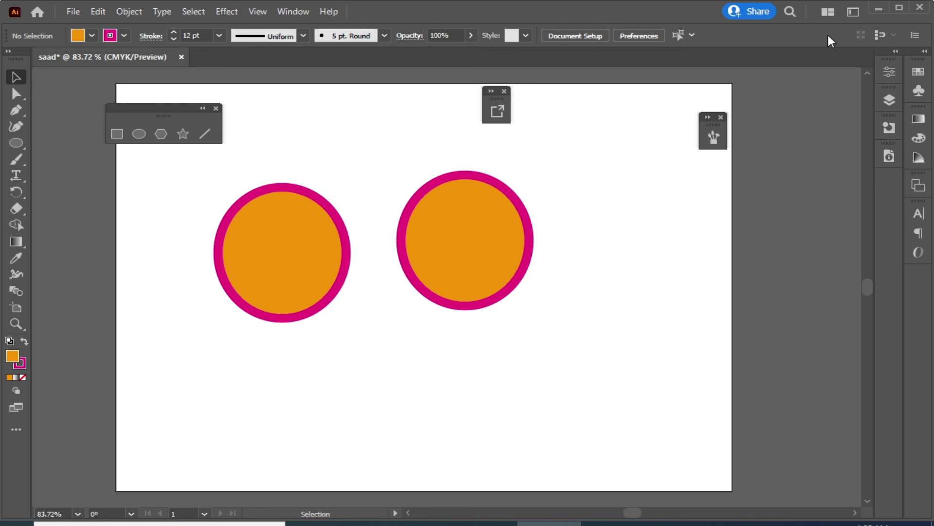
Choose Reset sasa from the workspace switcher in the top bar
left_click(854, 11)
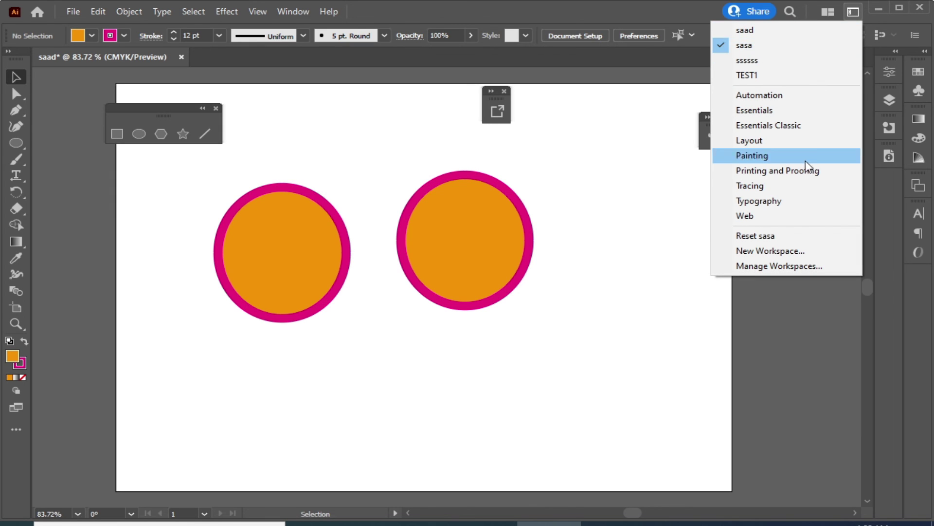
left_click(746, 238)
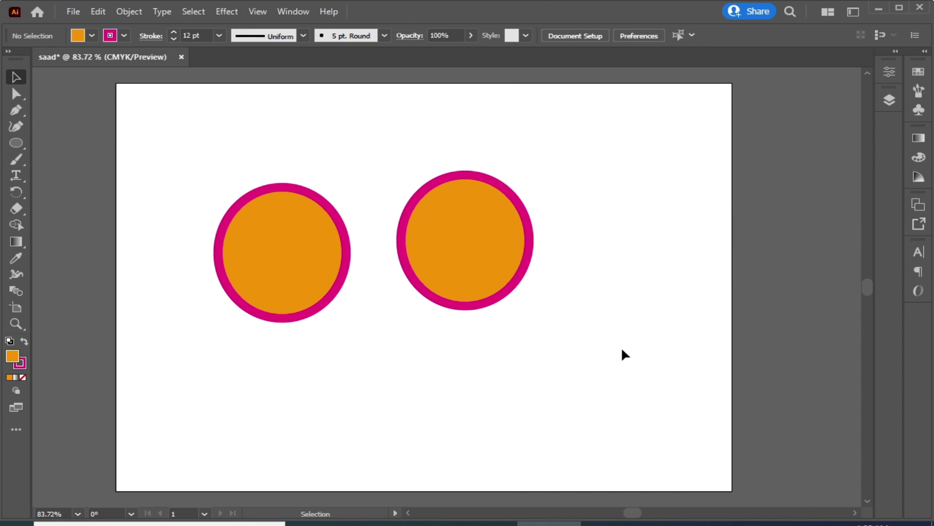